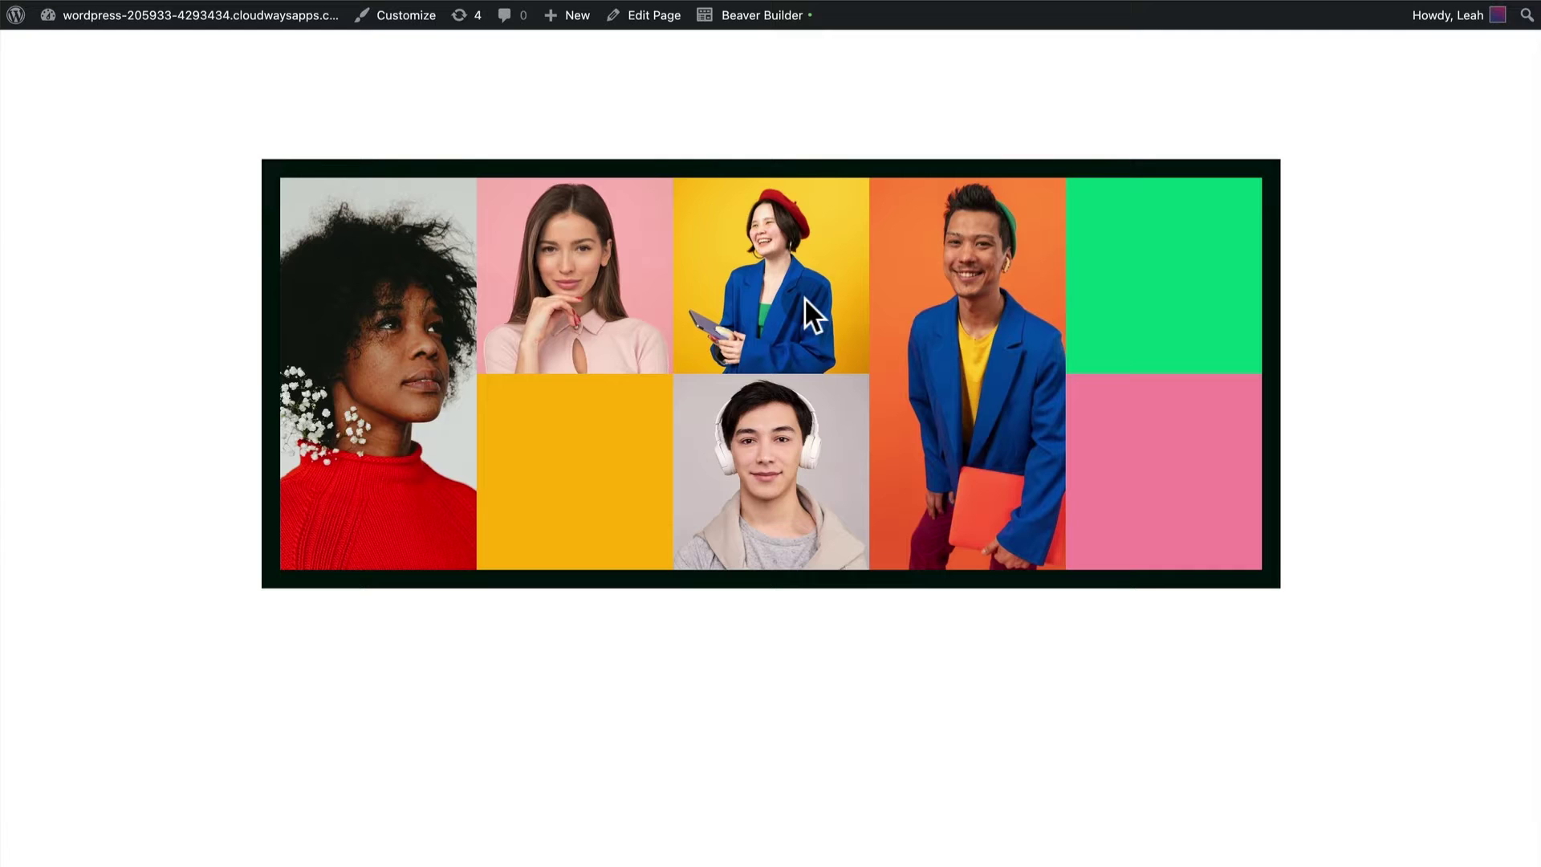
# - Inspect the reference page's photo grid markup and grid overlay in the browser developer tools
pyautogui.rightClick(804, 297)
pyautogui.click(854, 473)
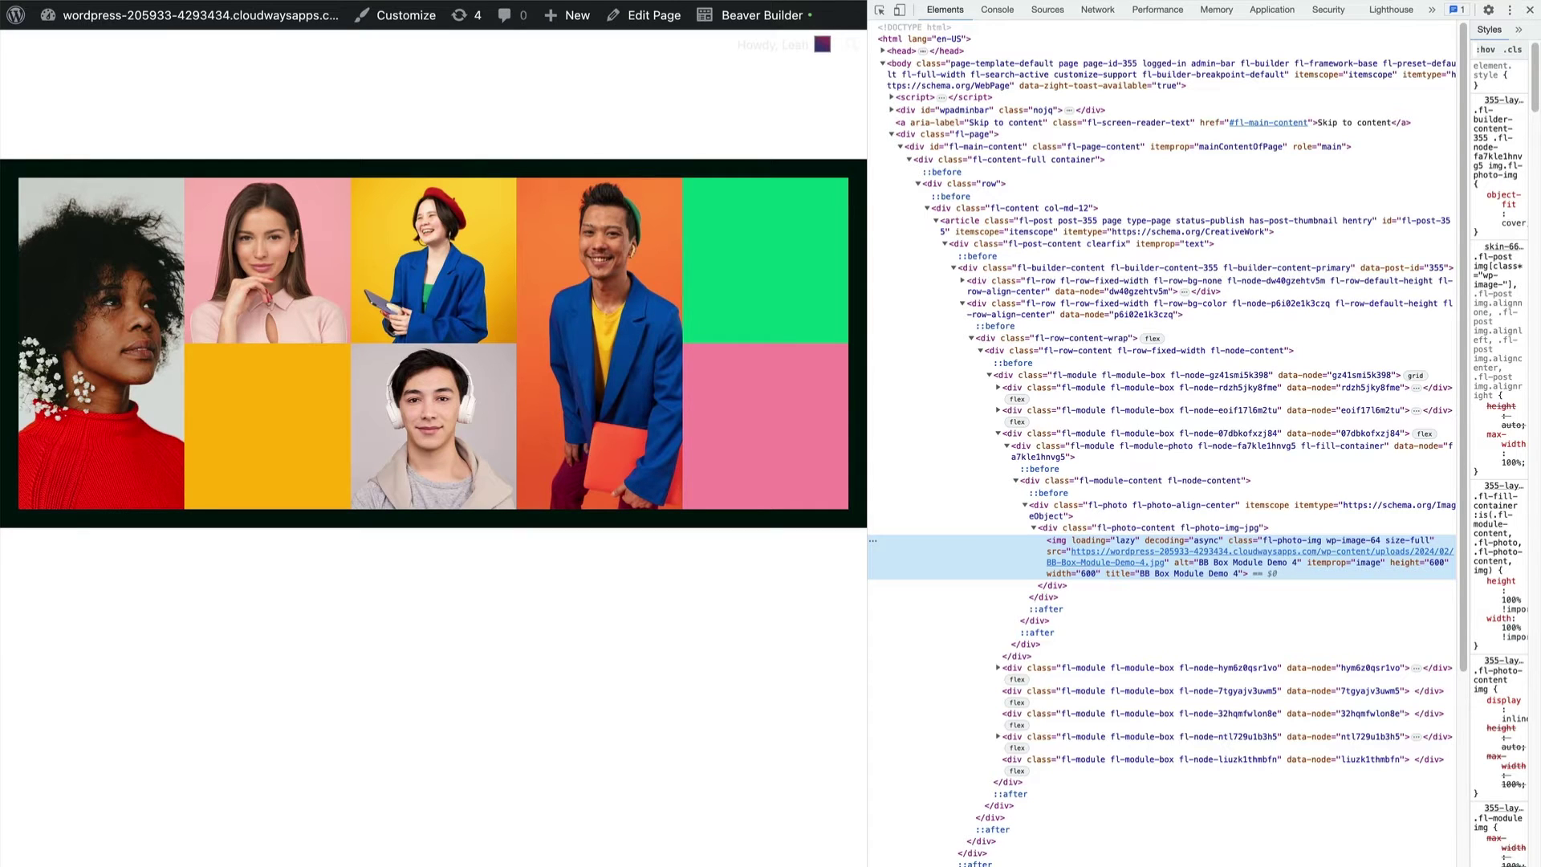
pyautogui.click(1422, 375)
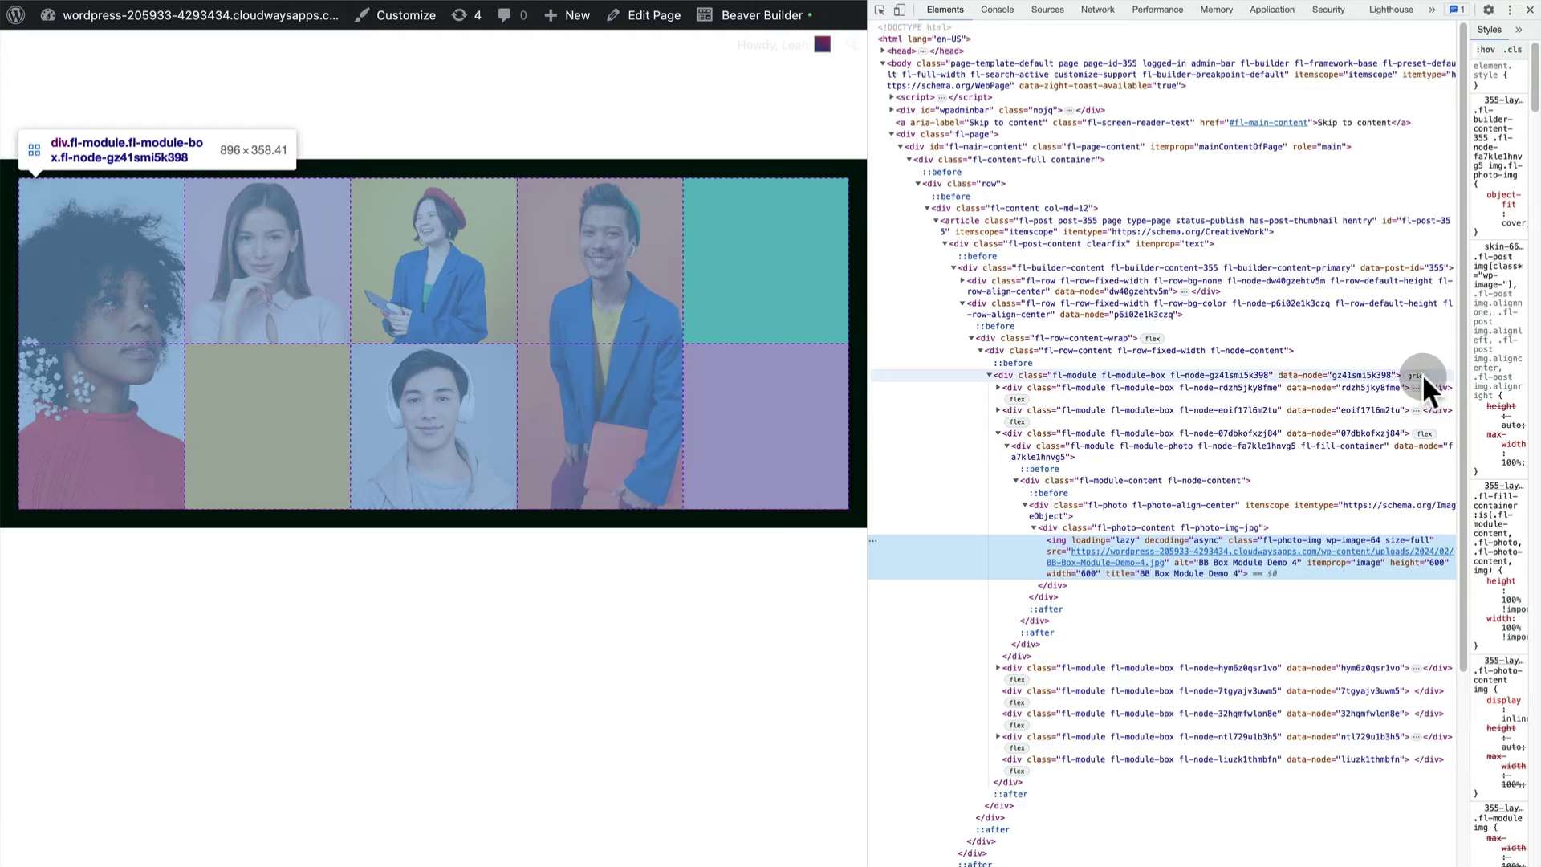
pyautogui.click(1420, 373)
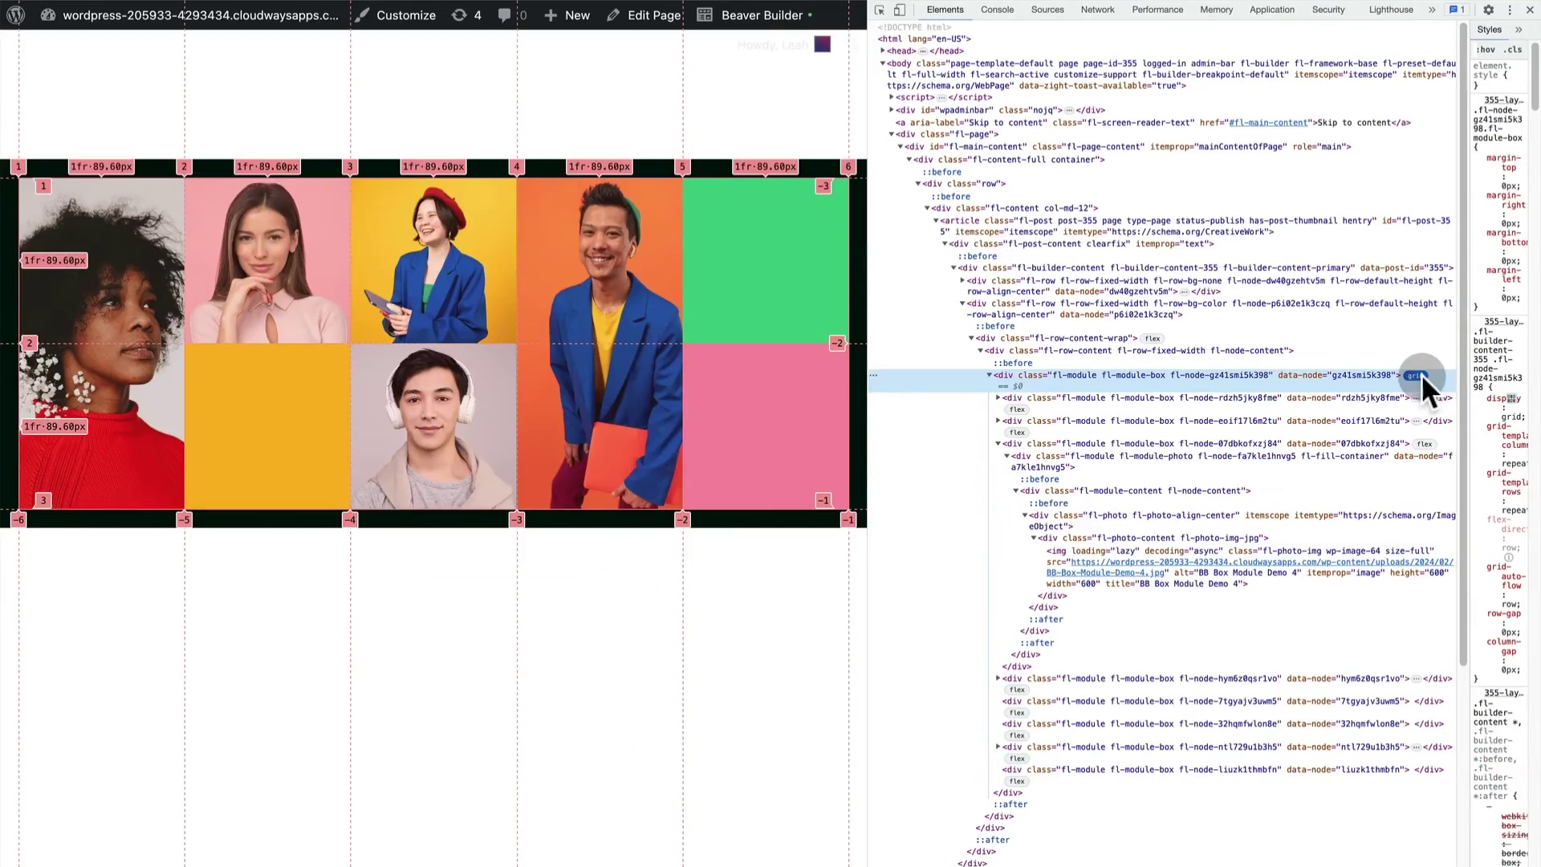
pyautogui.moveTo(875, 364); pyautogui.dragTo(1317, 368)
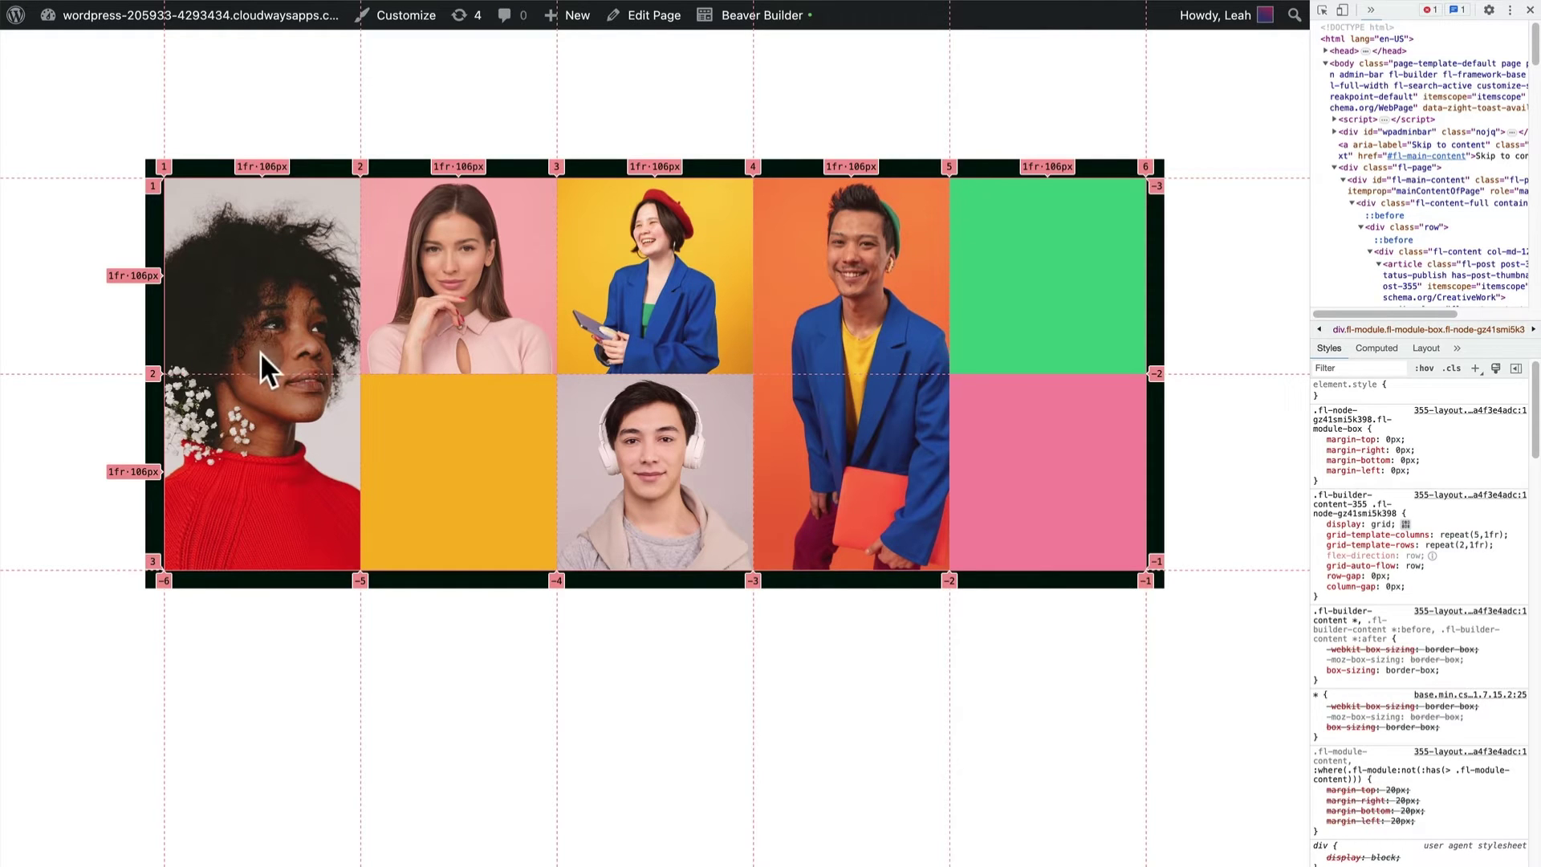
pyautogui.click(824, 300)
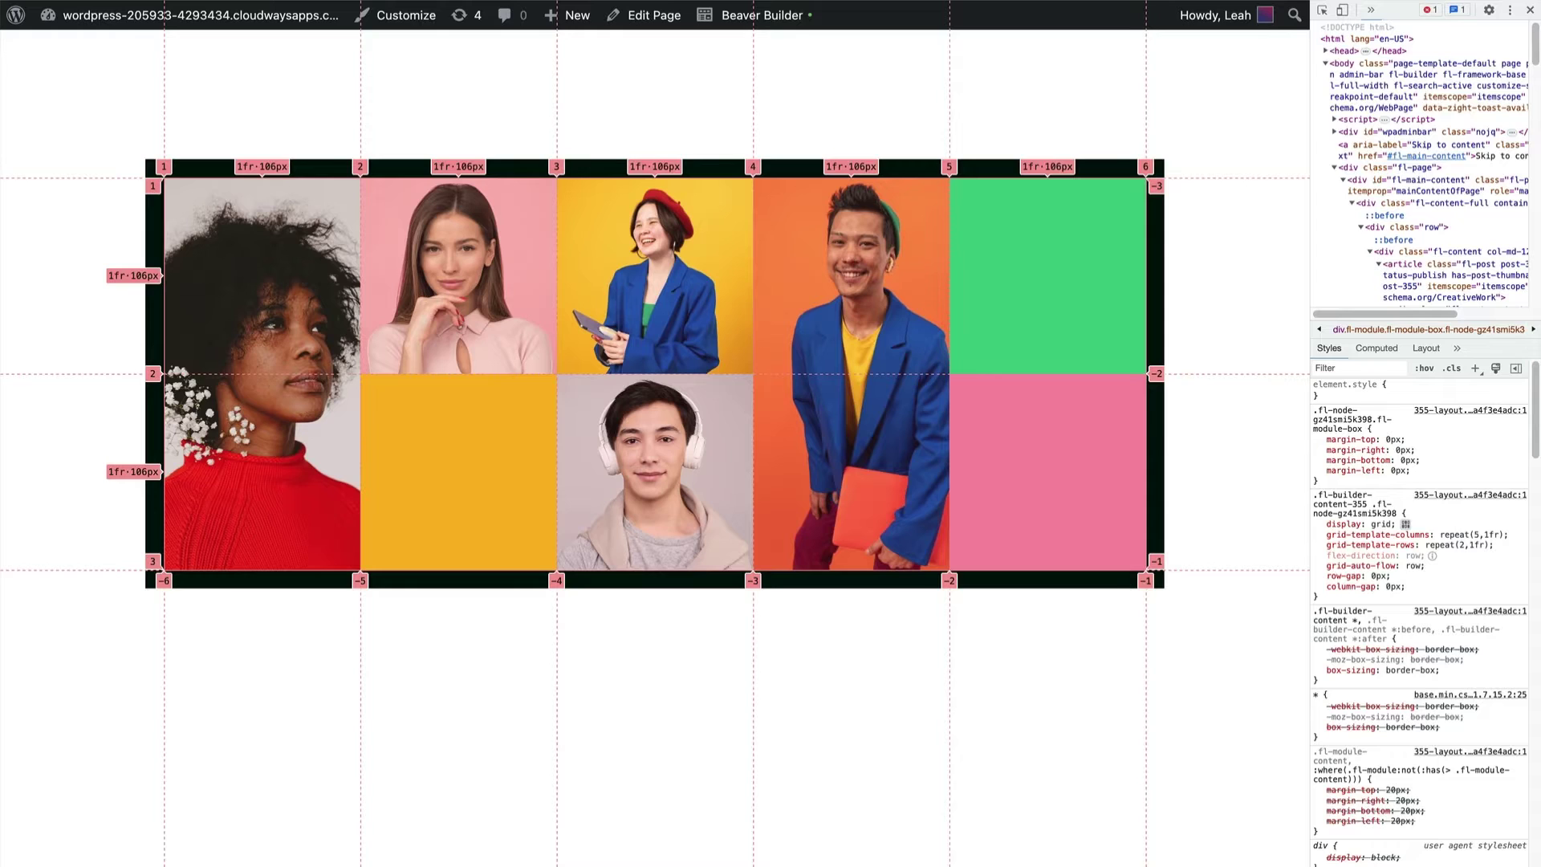
pyautogui.click(1528, 12)
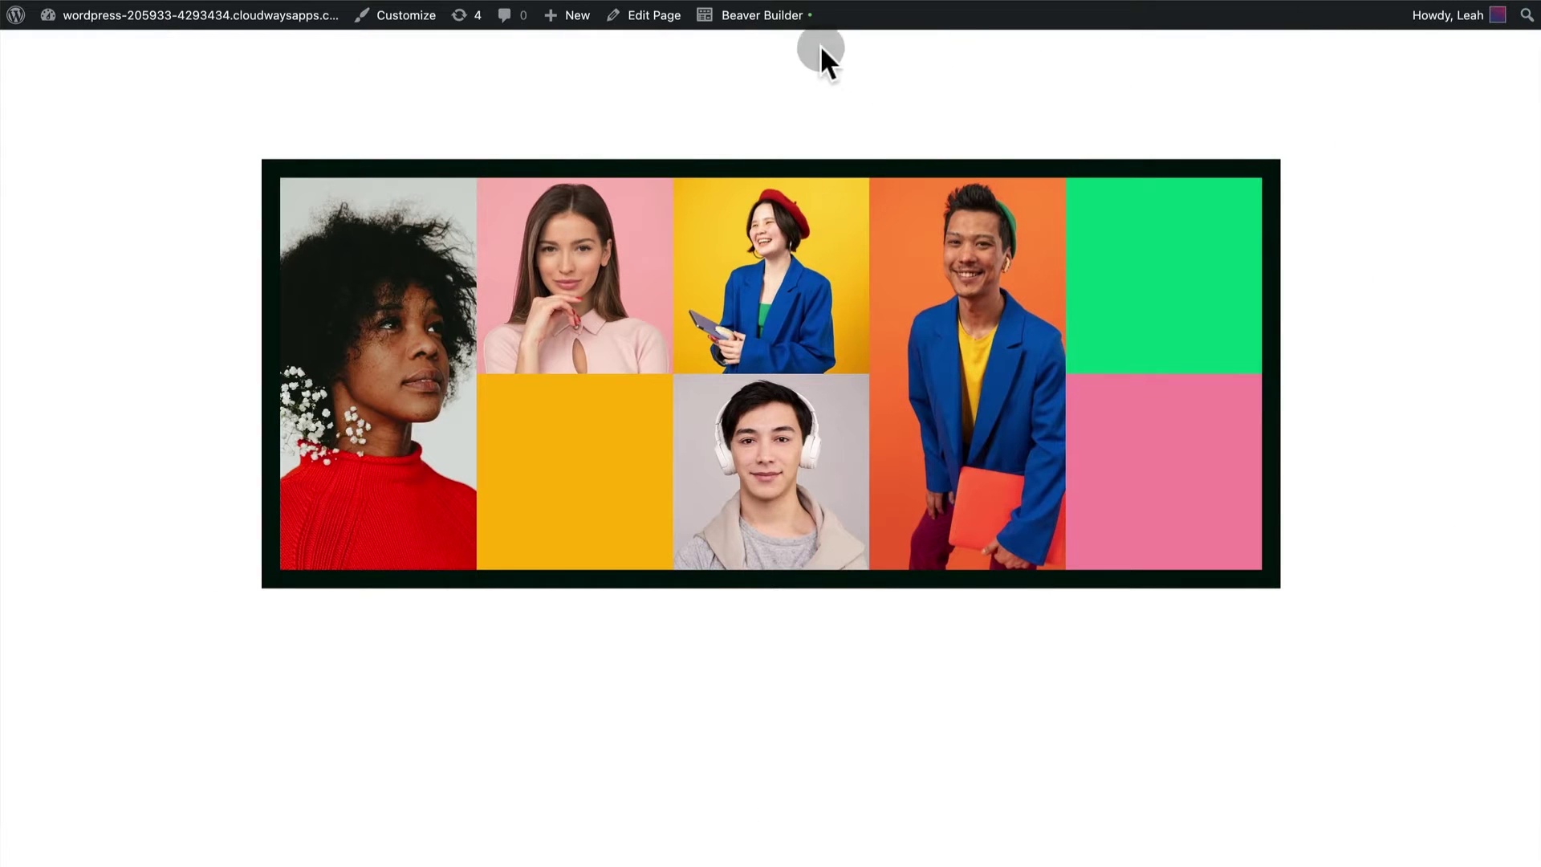
# - Open the reference page in Beaver Builder and expand its four Flex Row boxes in the outline
pyautogui.click(753, 14)
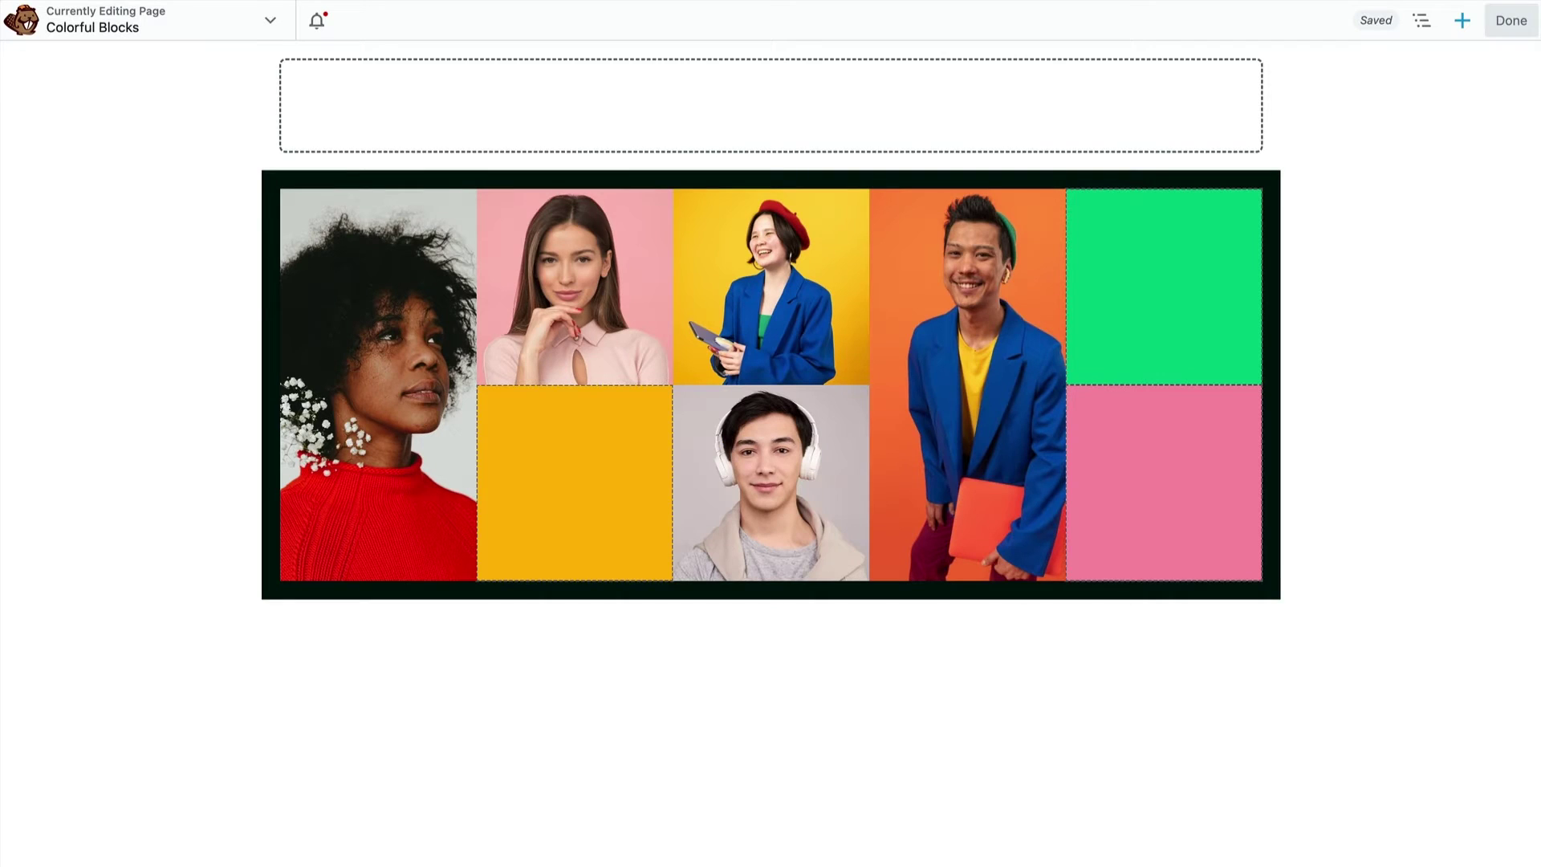
pyautogui.click(1421, 21)
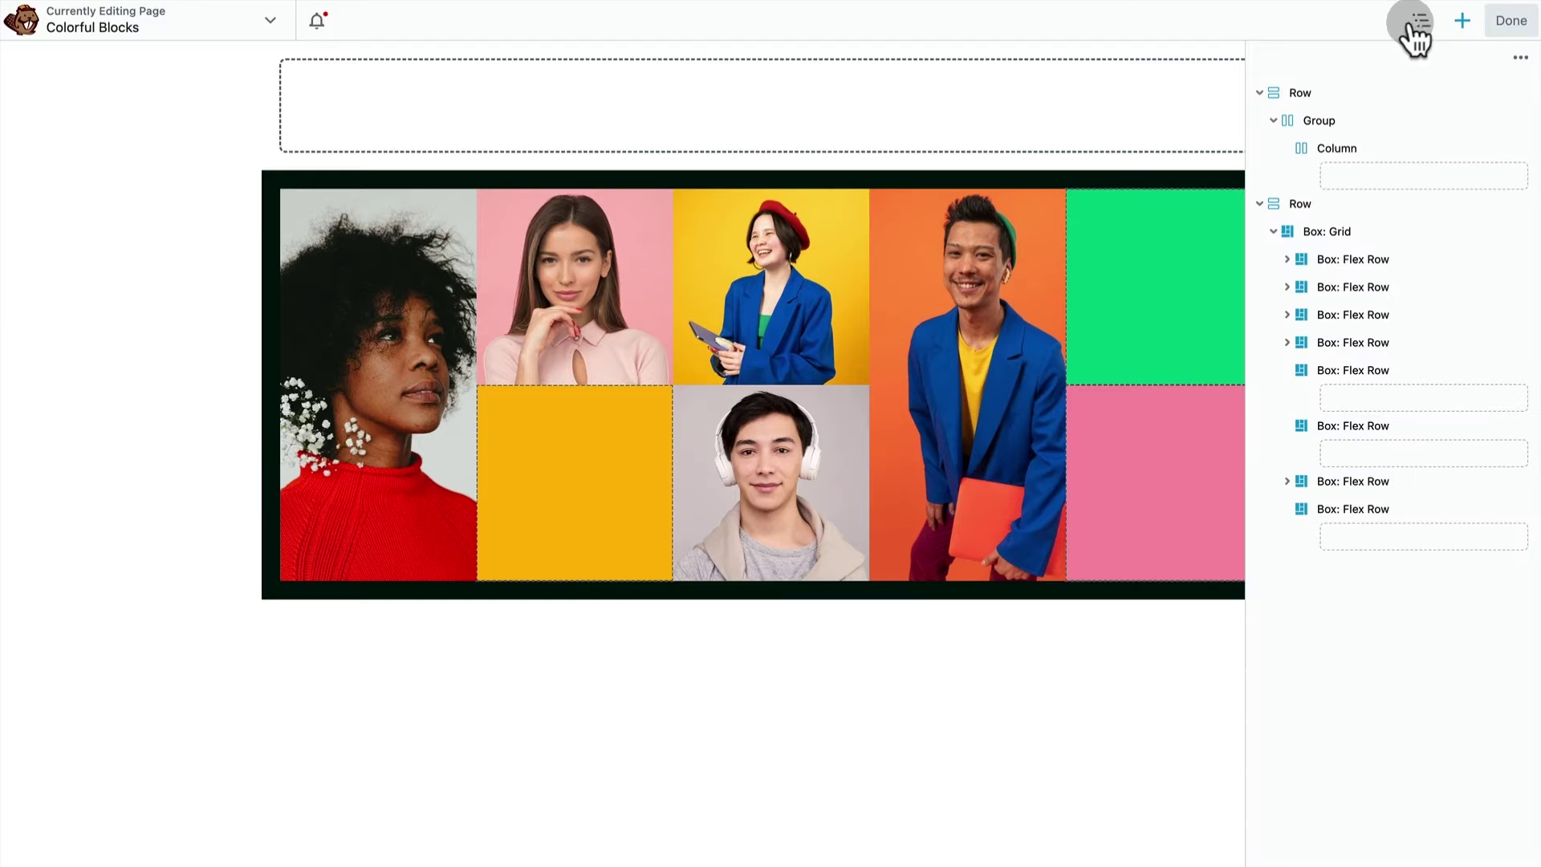
pyautogui.click(1272, 121)
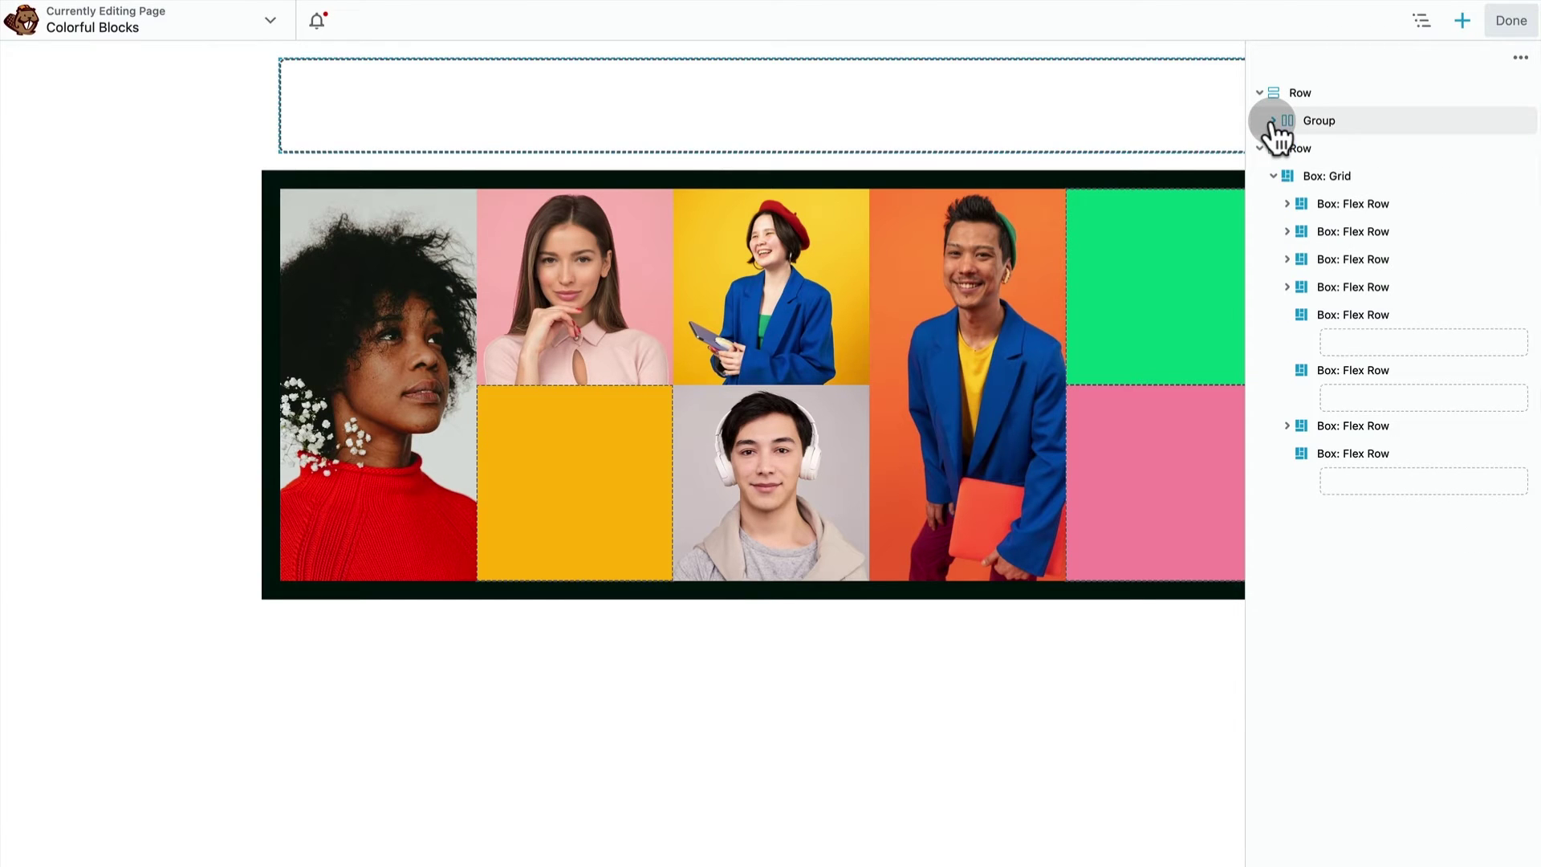
pyautogui.click(1259, 93)
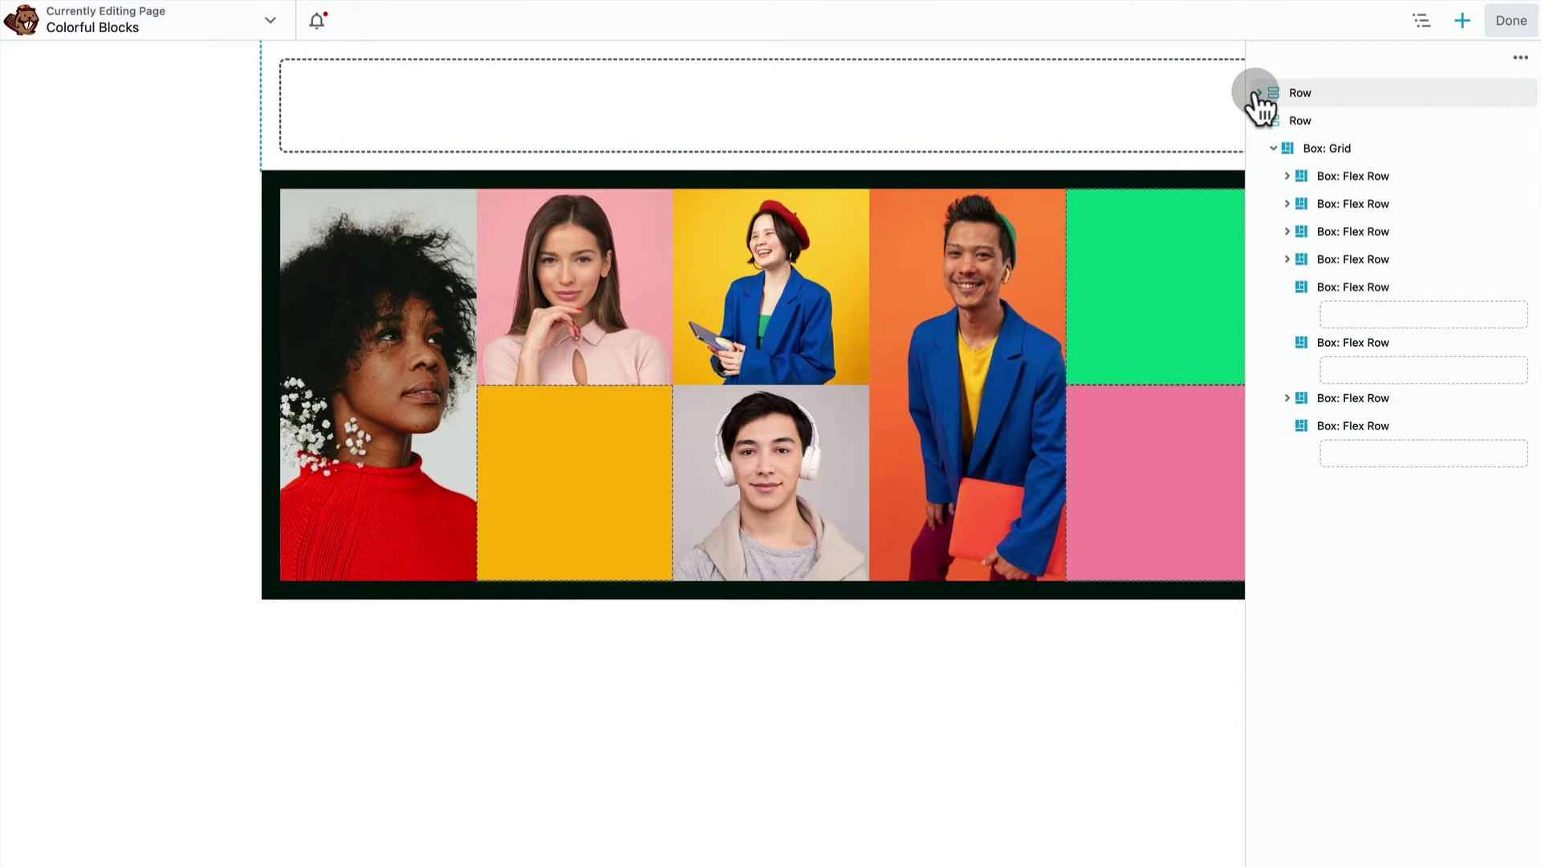
pyautogui.click(1286, 176)
pyautogui.click(1286, 231)
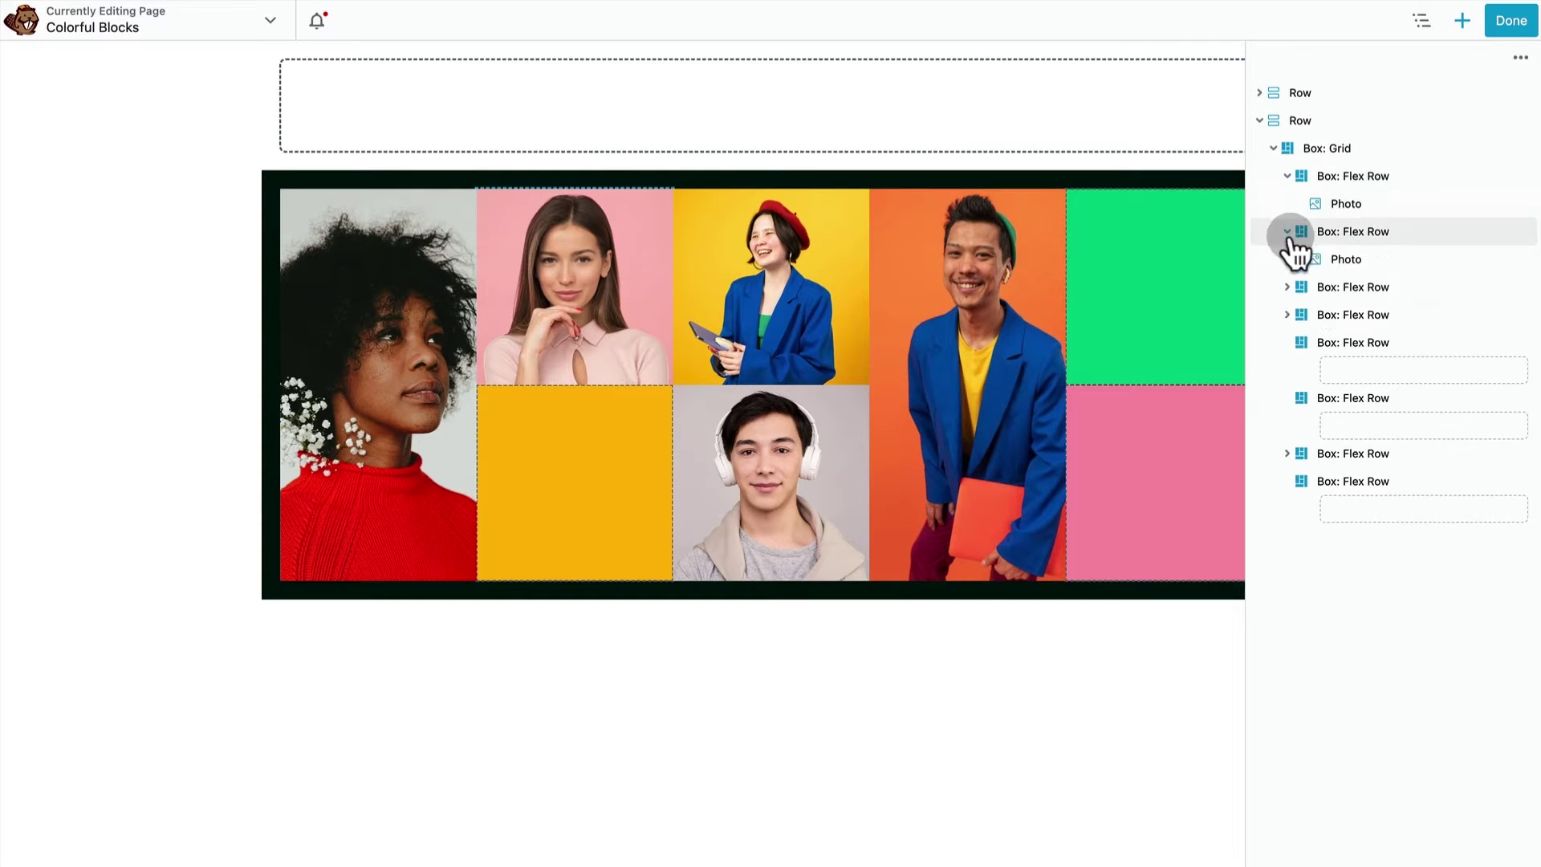
pyautogui.click(1286, 286)
pyautogui.click(1286, 342)
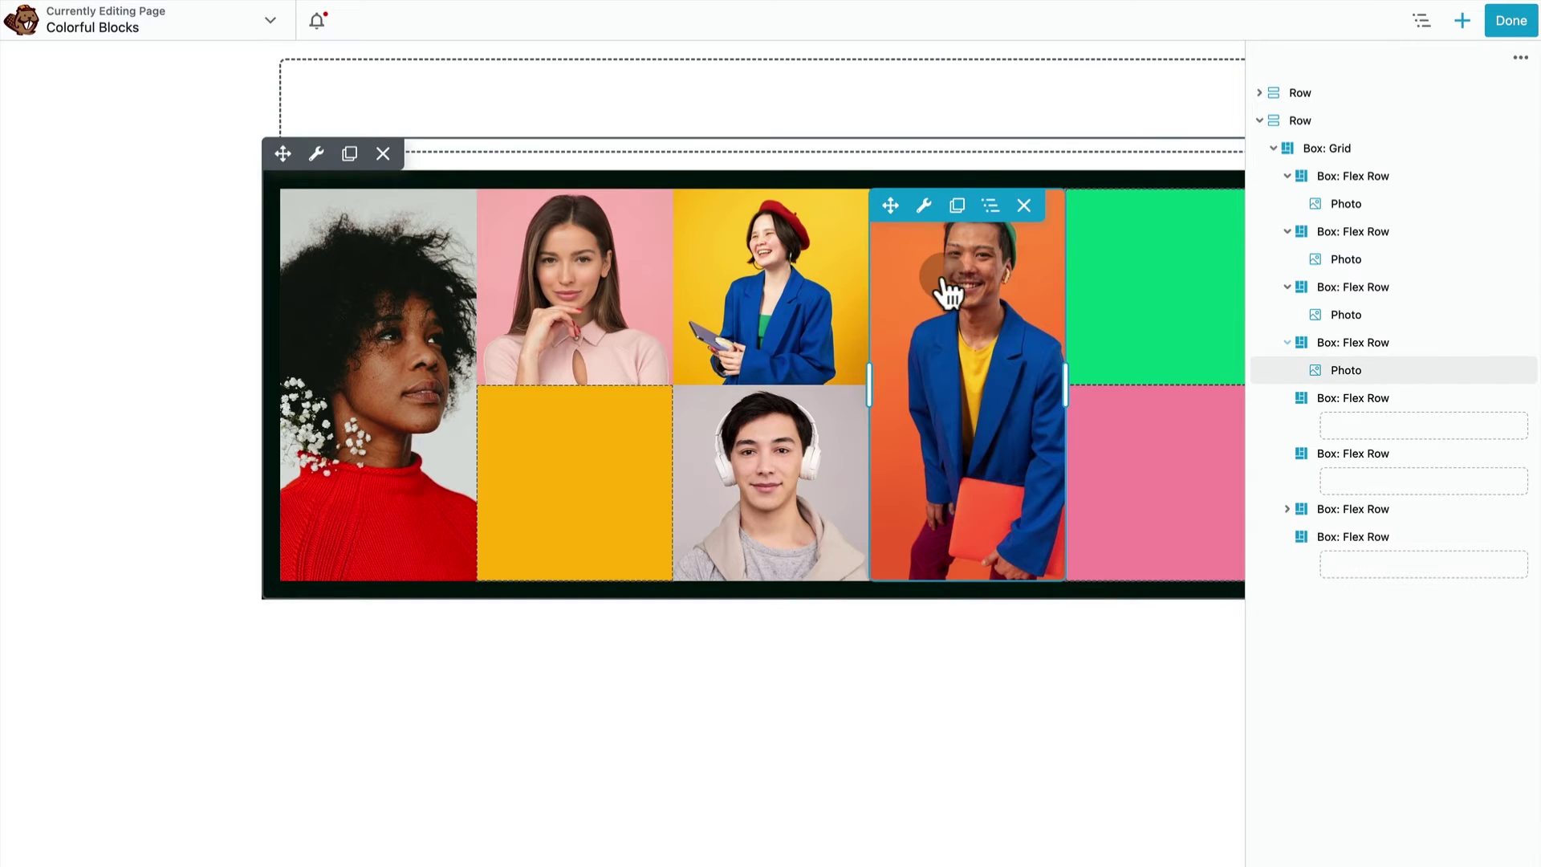
# - Select the green, yellow and pink colour blocks and two portrait photos to study them
pyautogui.click(1139, 271)
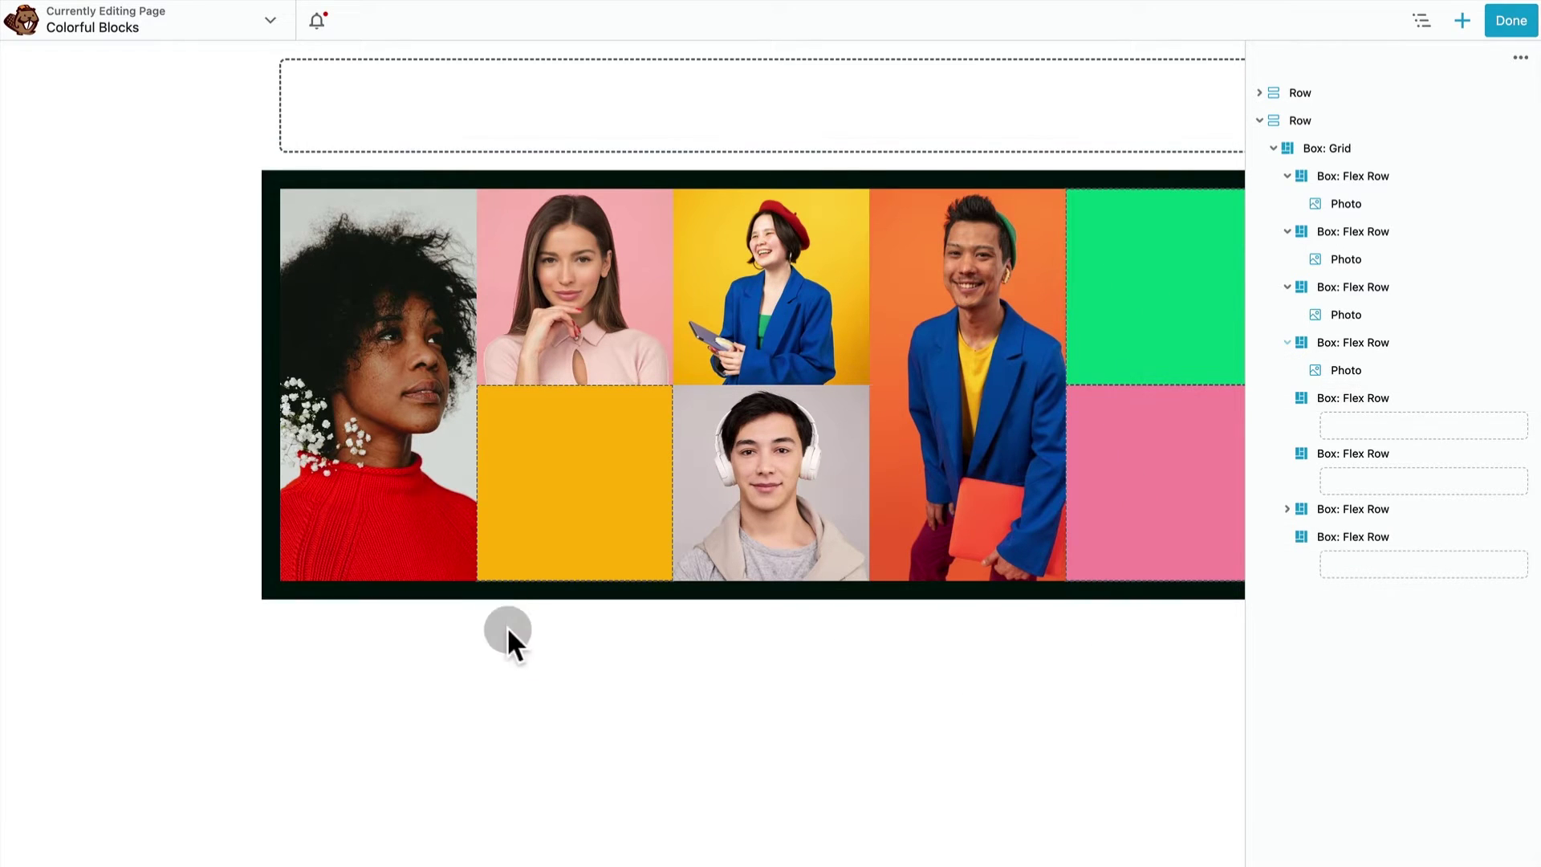
pyautogui.click(572, 521)
pyautogui.click(780, 493)
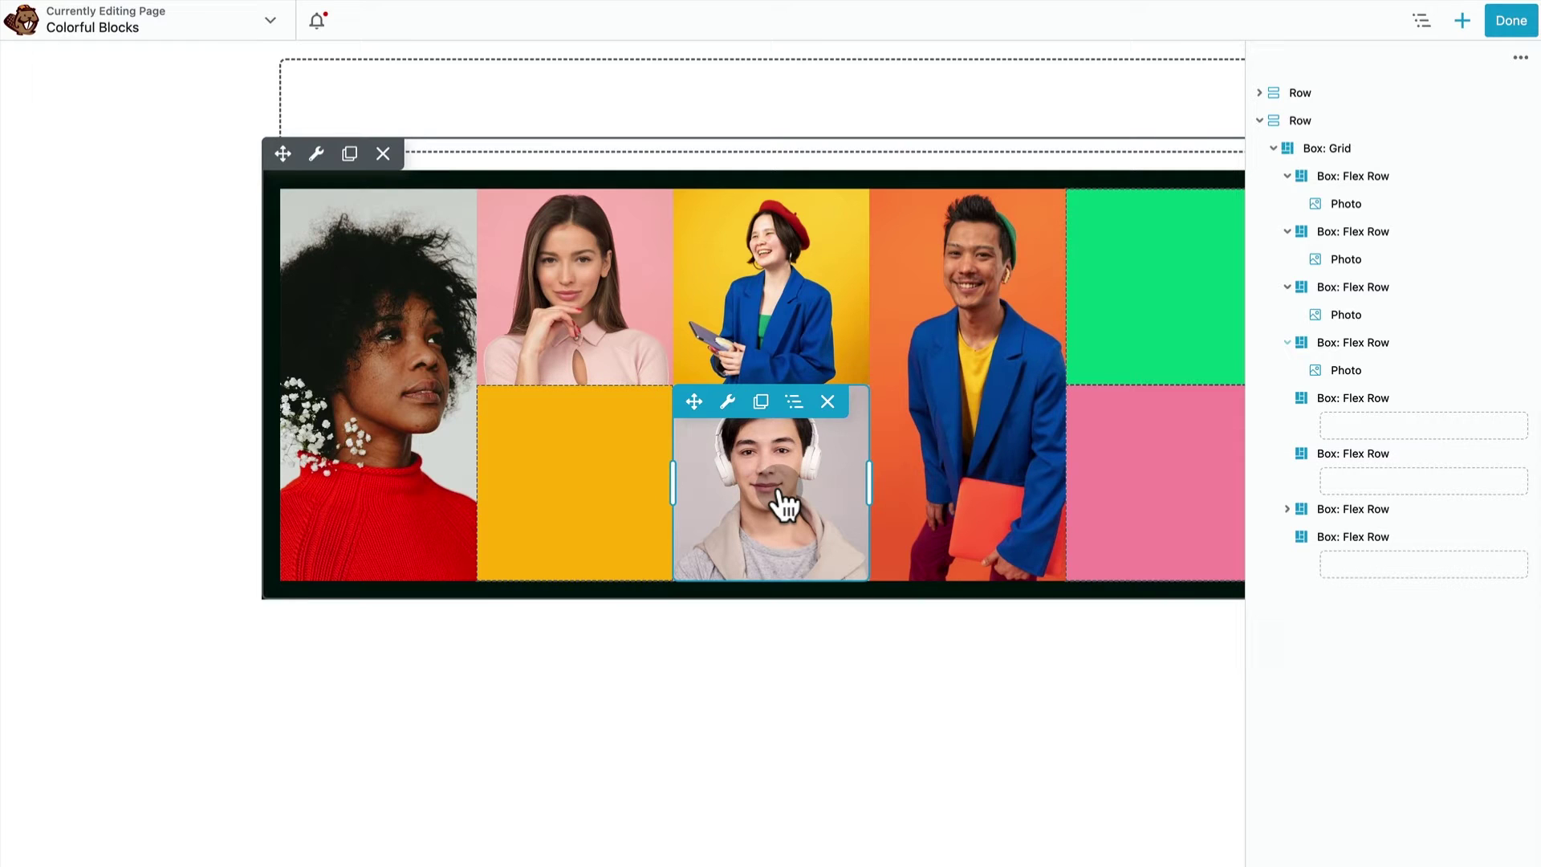
pyautogui.click(979, 464)
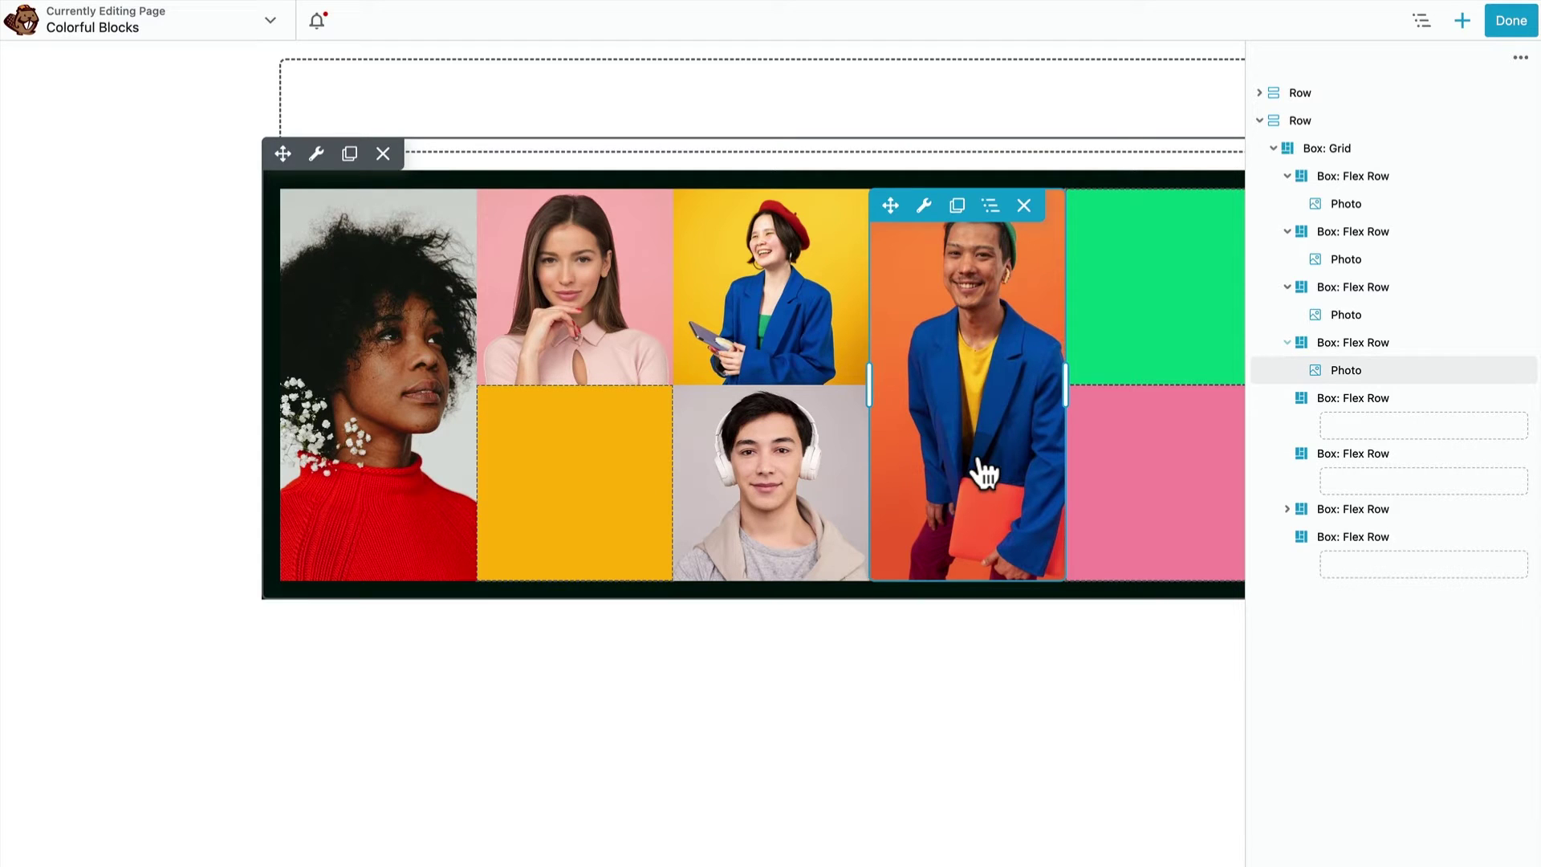
pyautogui.click(1158, 480)
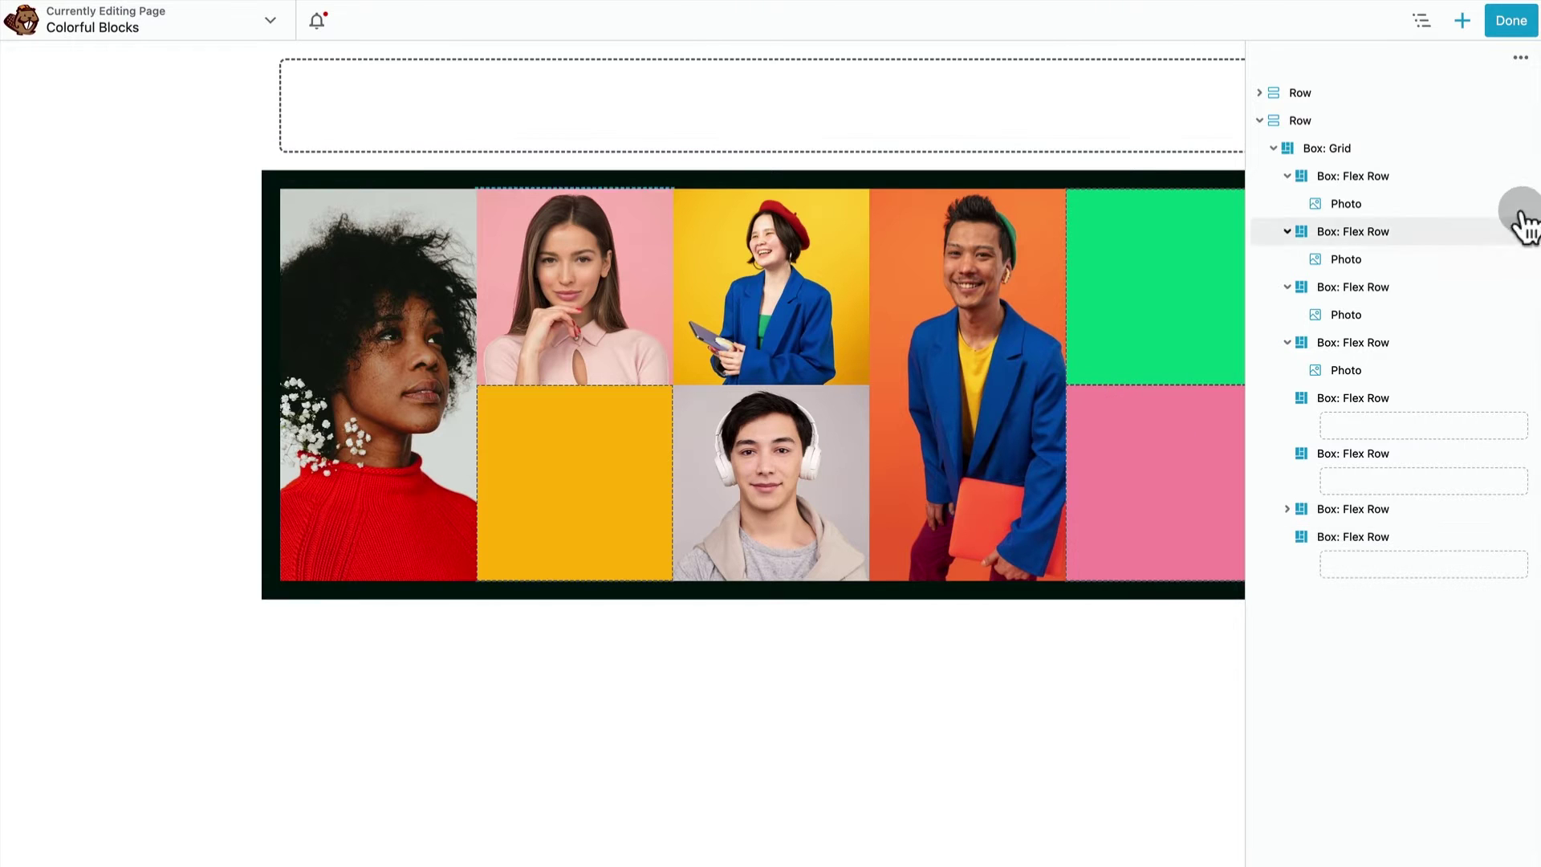
# - Leave the builder, discarding the unsaved changes
pyautogui.click(1508, 23)
pyautogui.click(1281, 22)
pyautogui.click(915, 105)
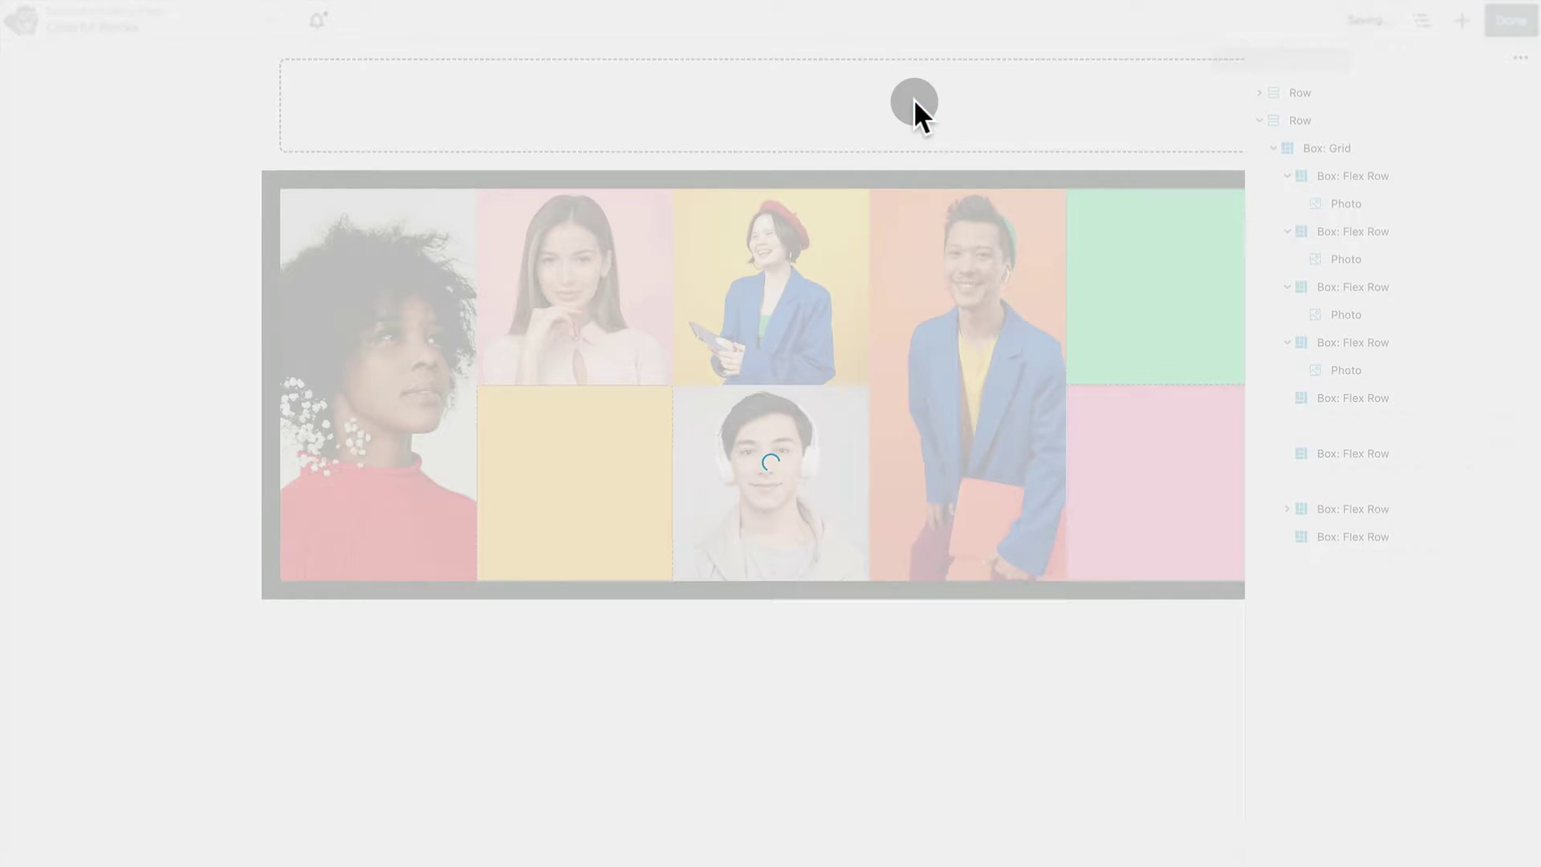
# - Create a new page titled 'Colorful Blocks Demo' and launch Beaver Builder on it
pyautogui.moveTo(577, 17)
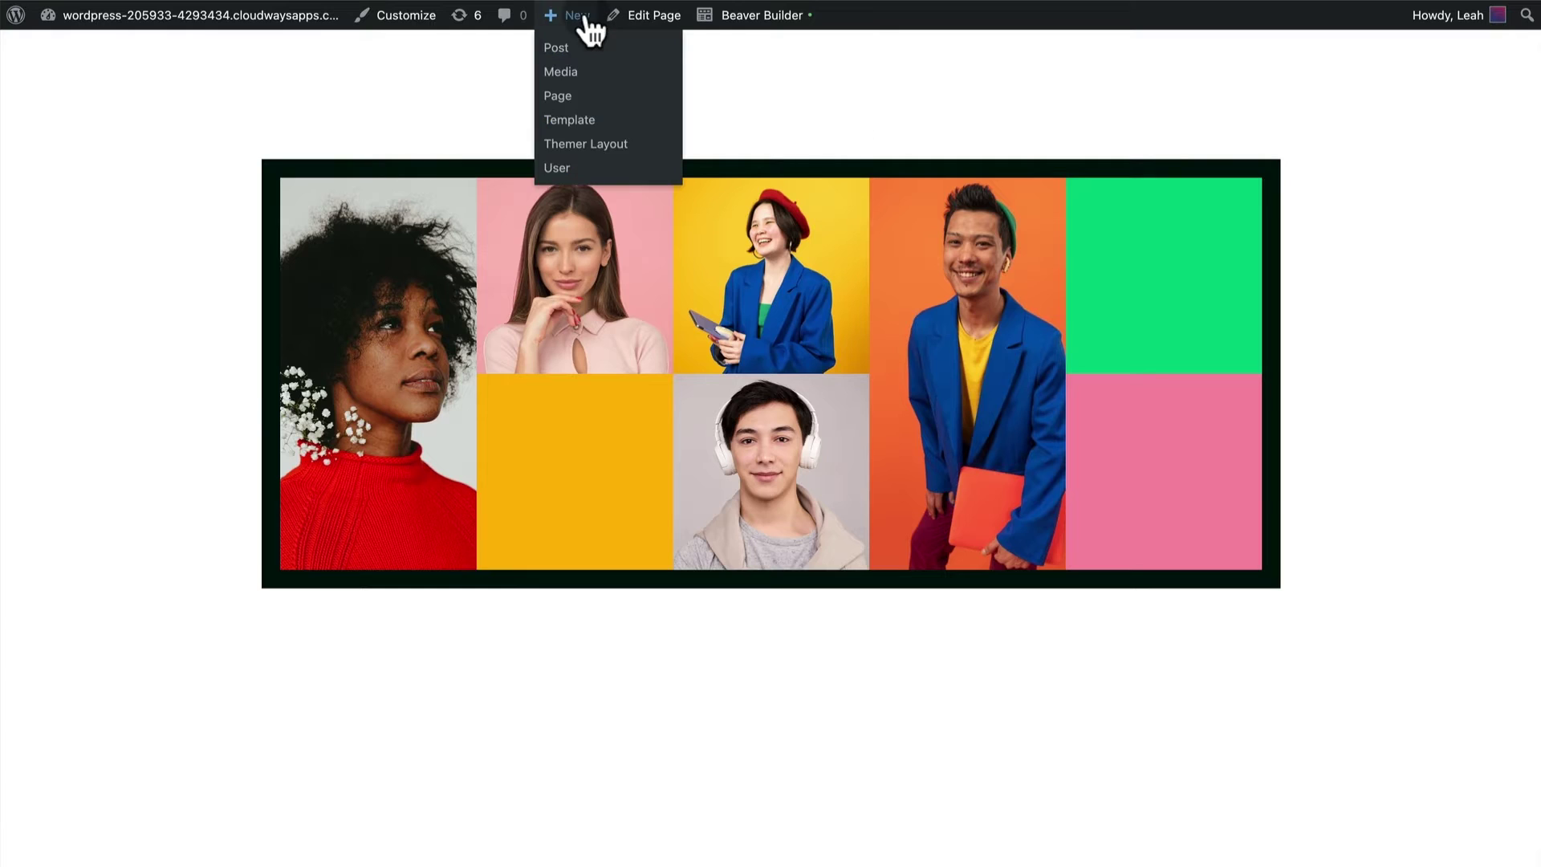
pyautogui.click(623, 98)
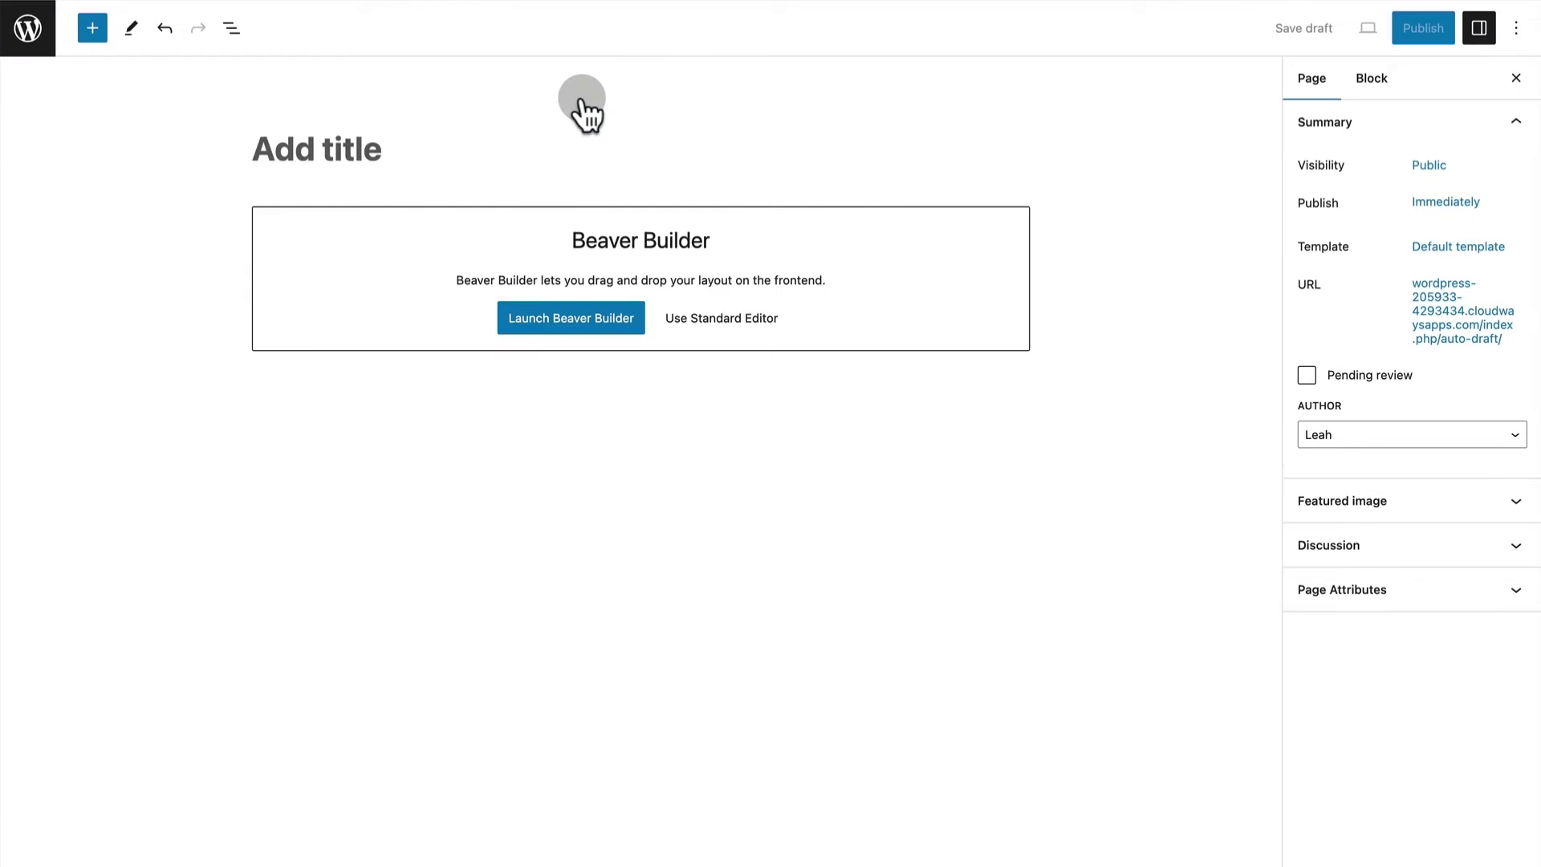
pyautogui.write('Colorful Blocks Demo')
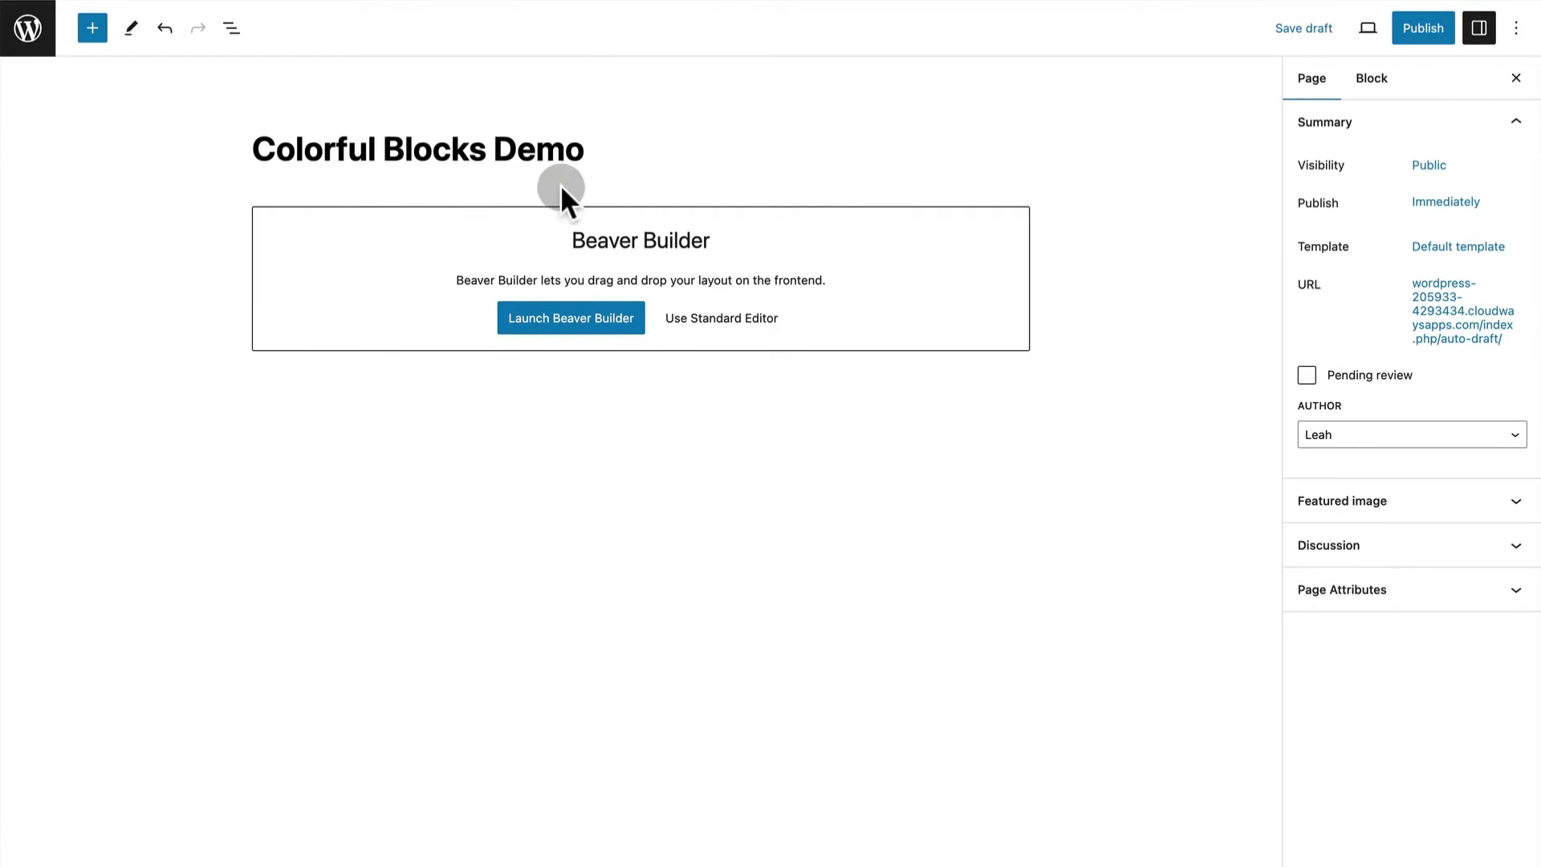
pyautogui.click(552, 322)
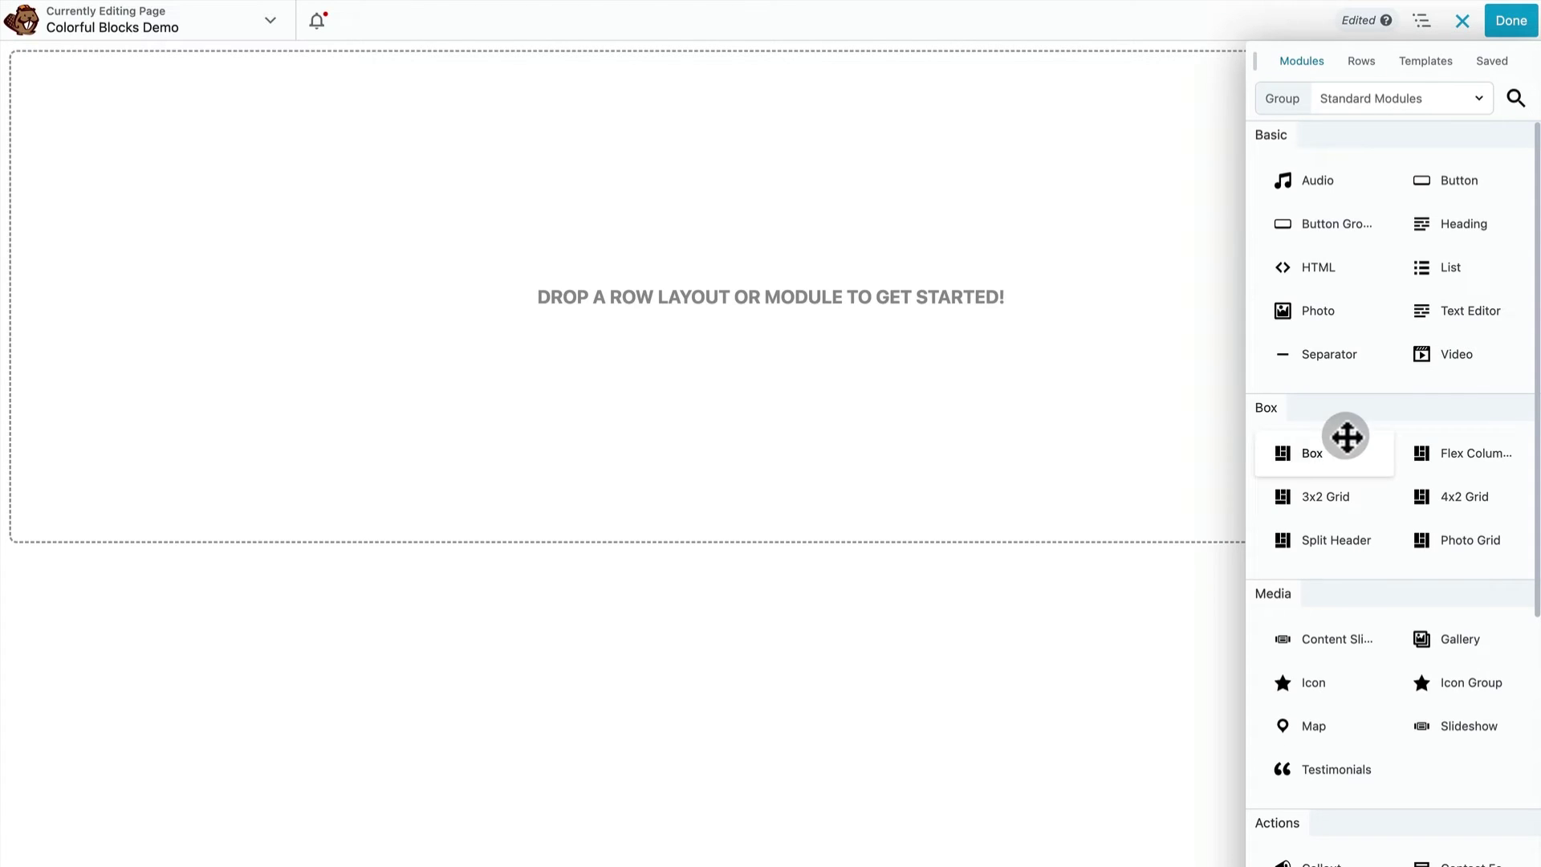
# - Add a Box module to the page and switch it to a grid layout with multiple row tracks
pyautogui.moveTo(1346, 436); pyautogui.dragTo(940, 386)
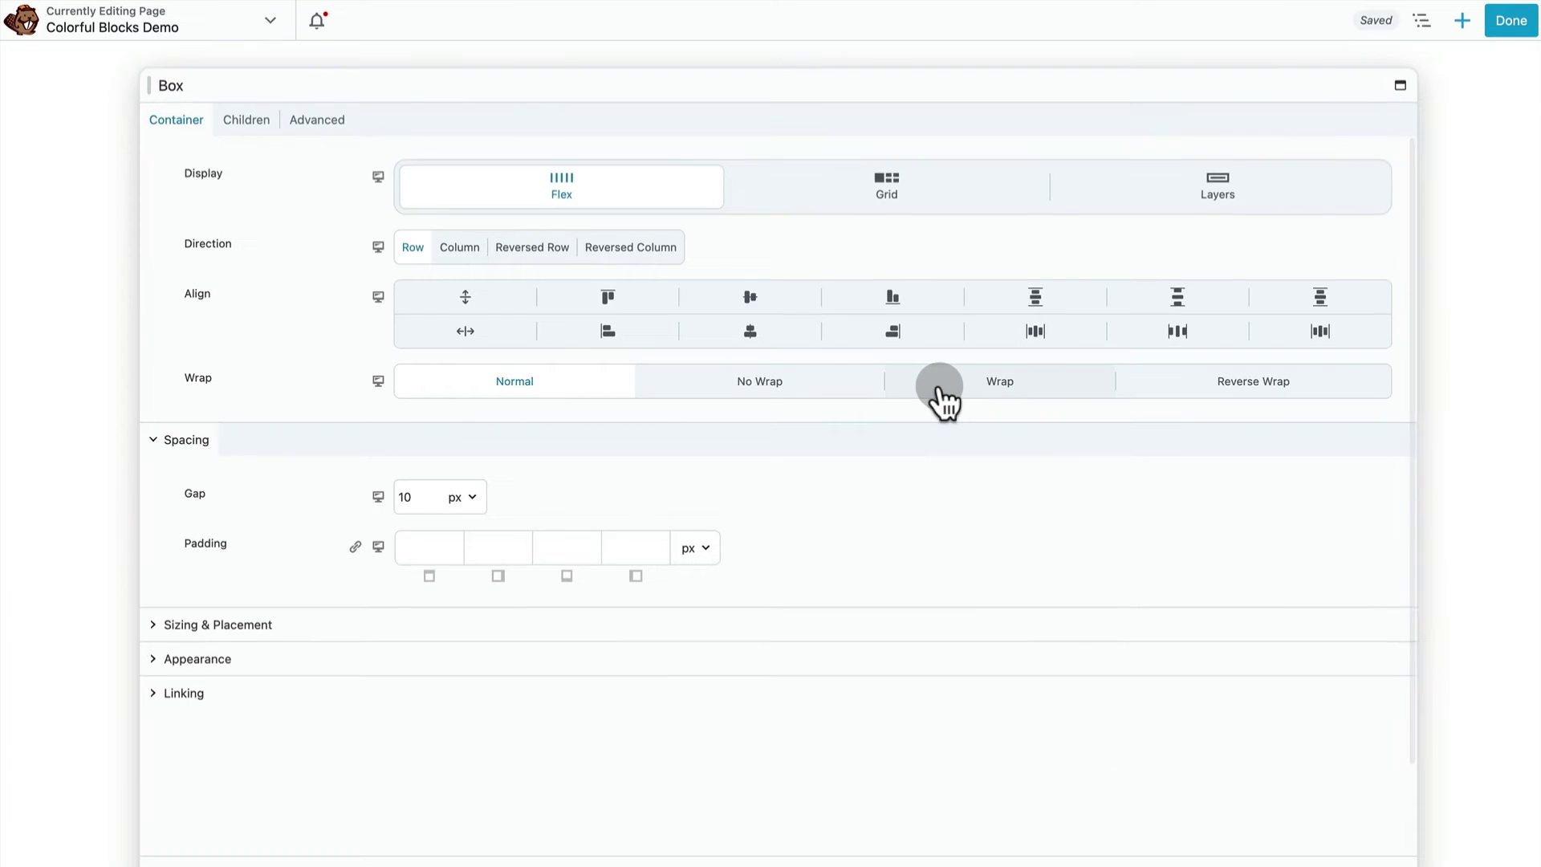
pyautogui.click(886, 196)
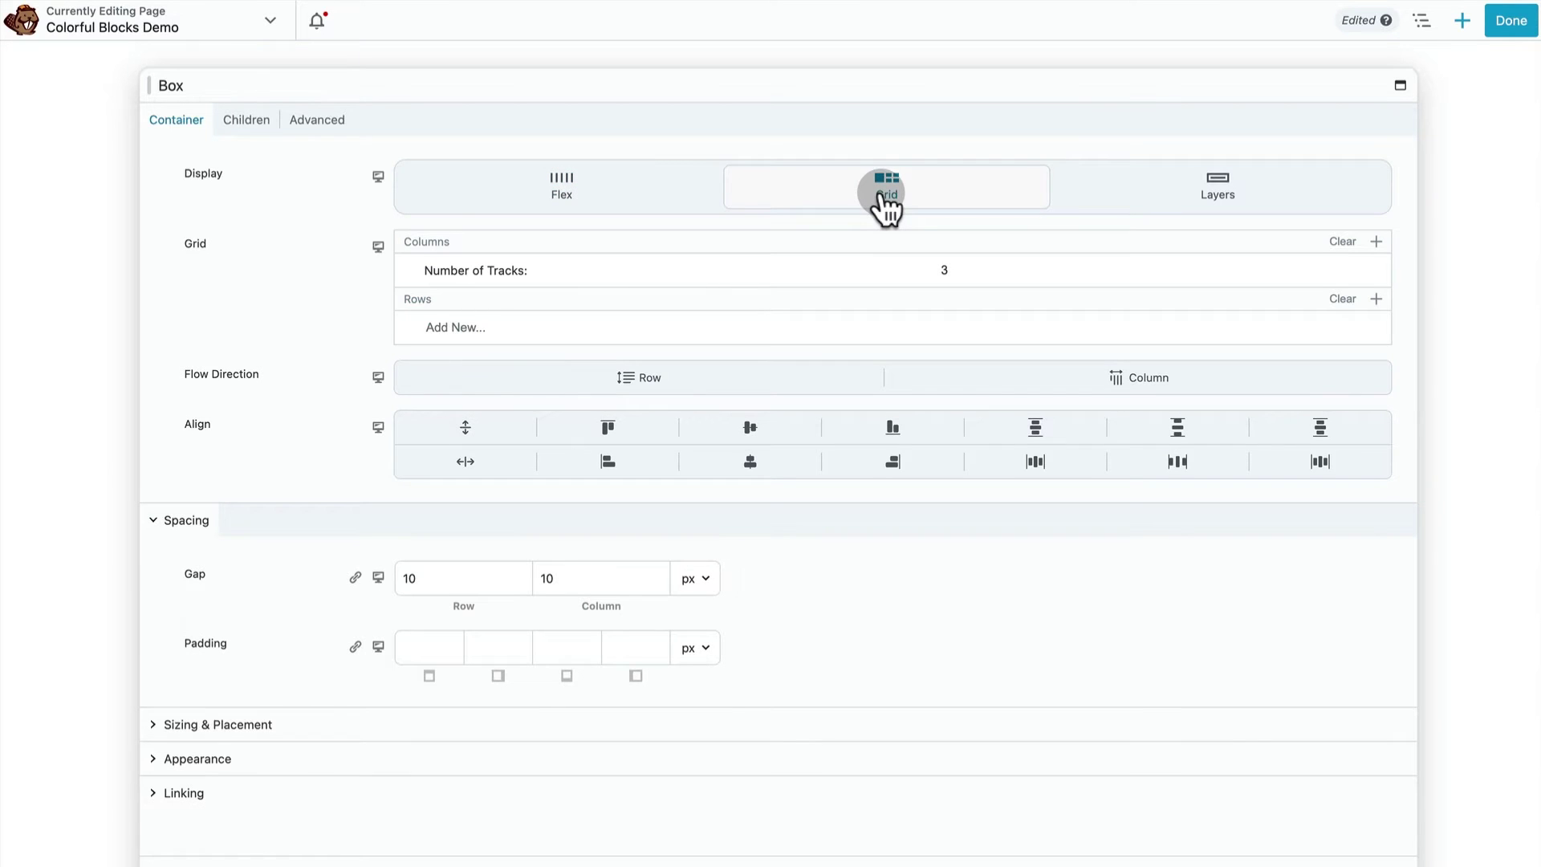
pyautogui.moveTo(1342, 279)
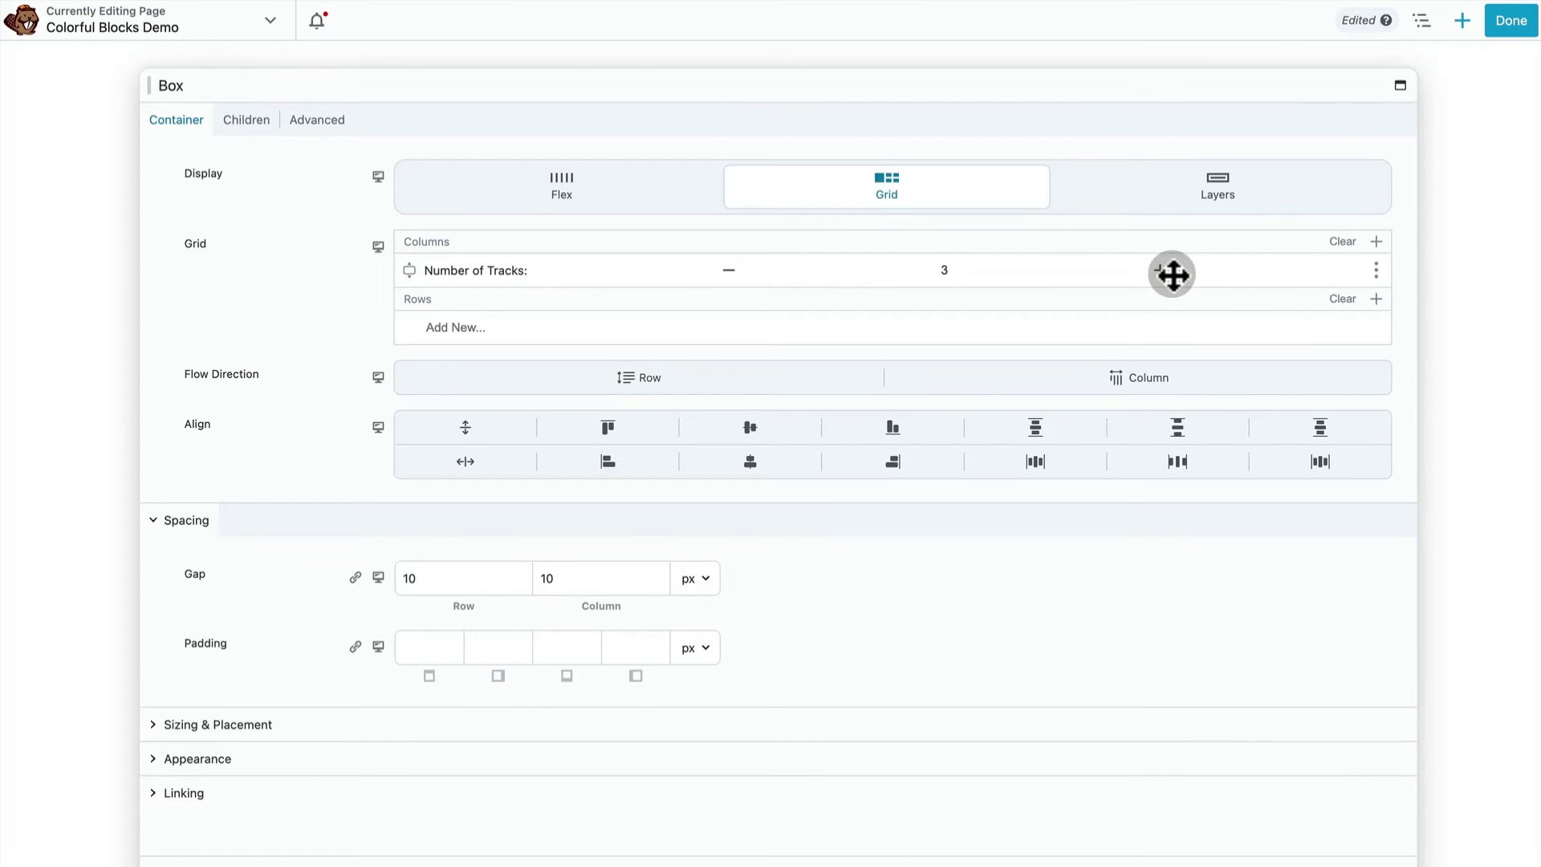
pyautogui.click(1375, 298)
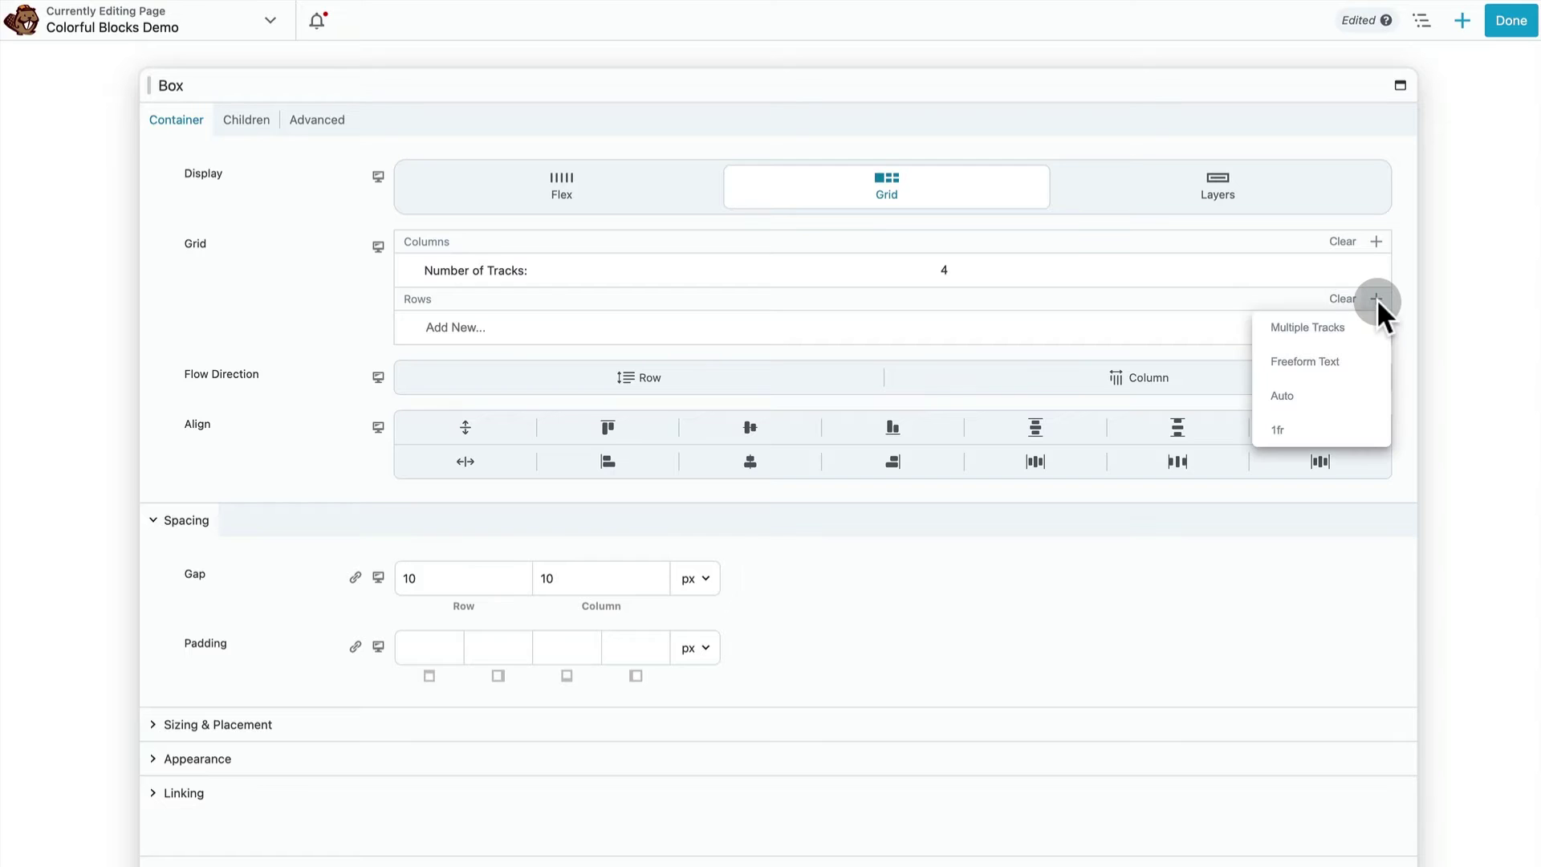
pyautogui.click(1348, 325)
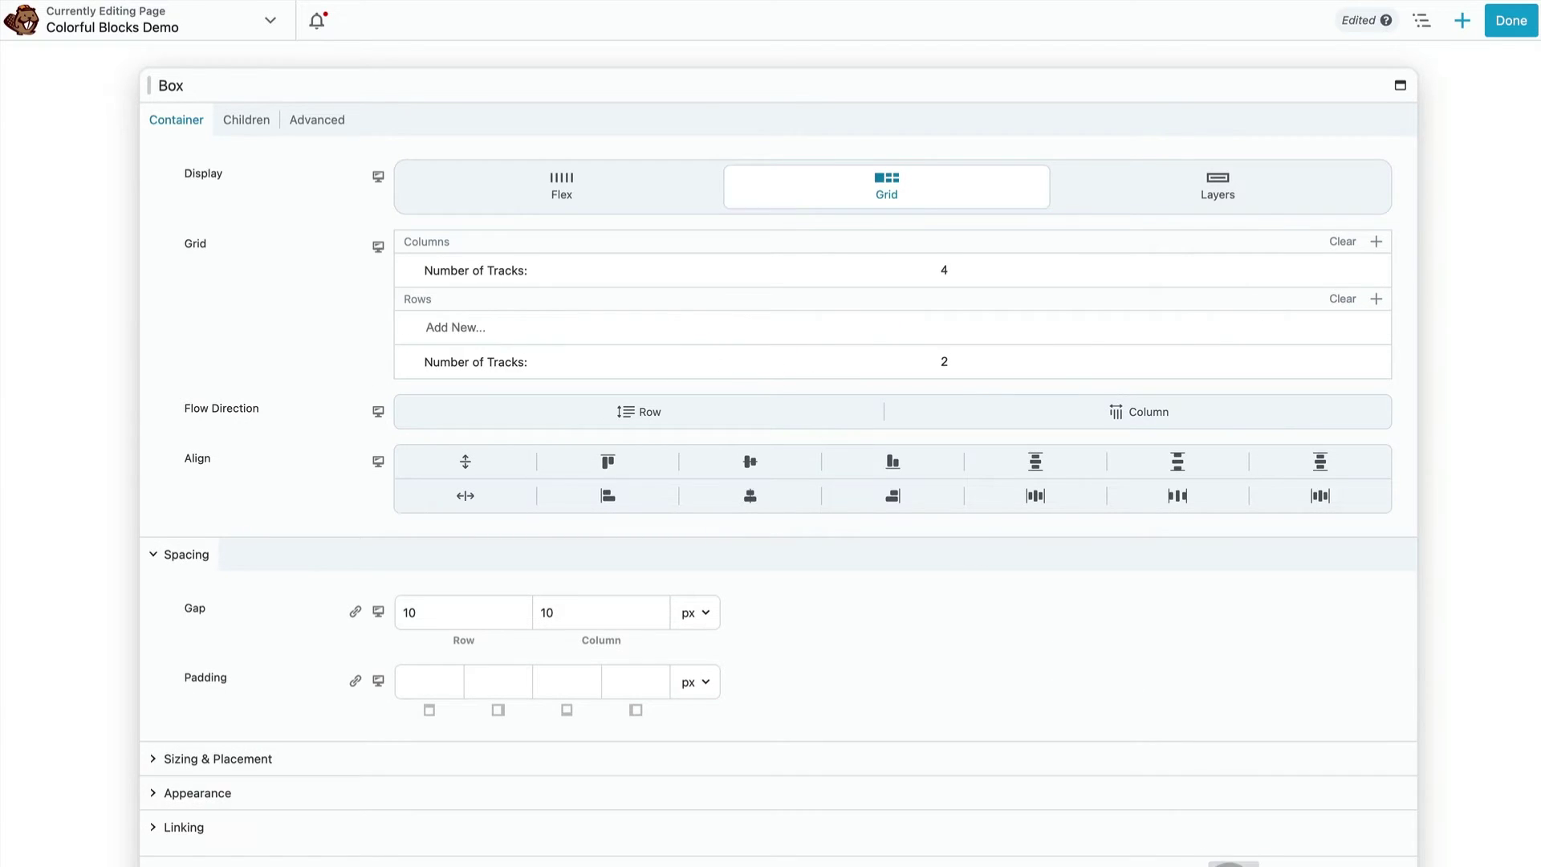
# - Set the grid's row gap to 0, link it so the column gap is 0, and close settings
pyautogui.click(435, 610)
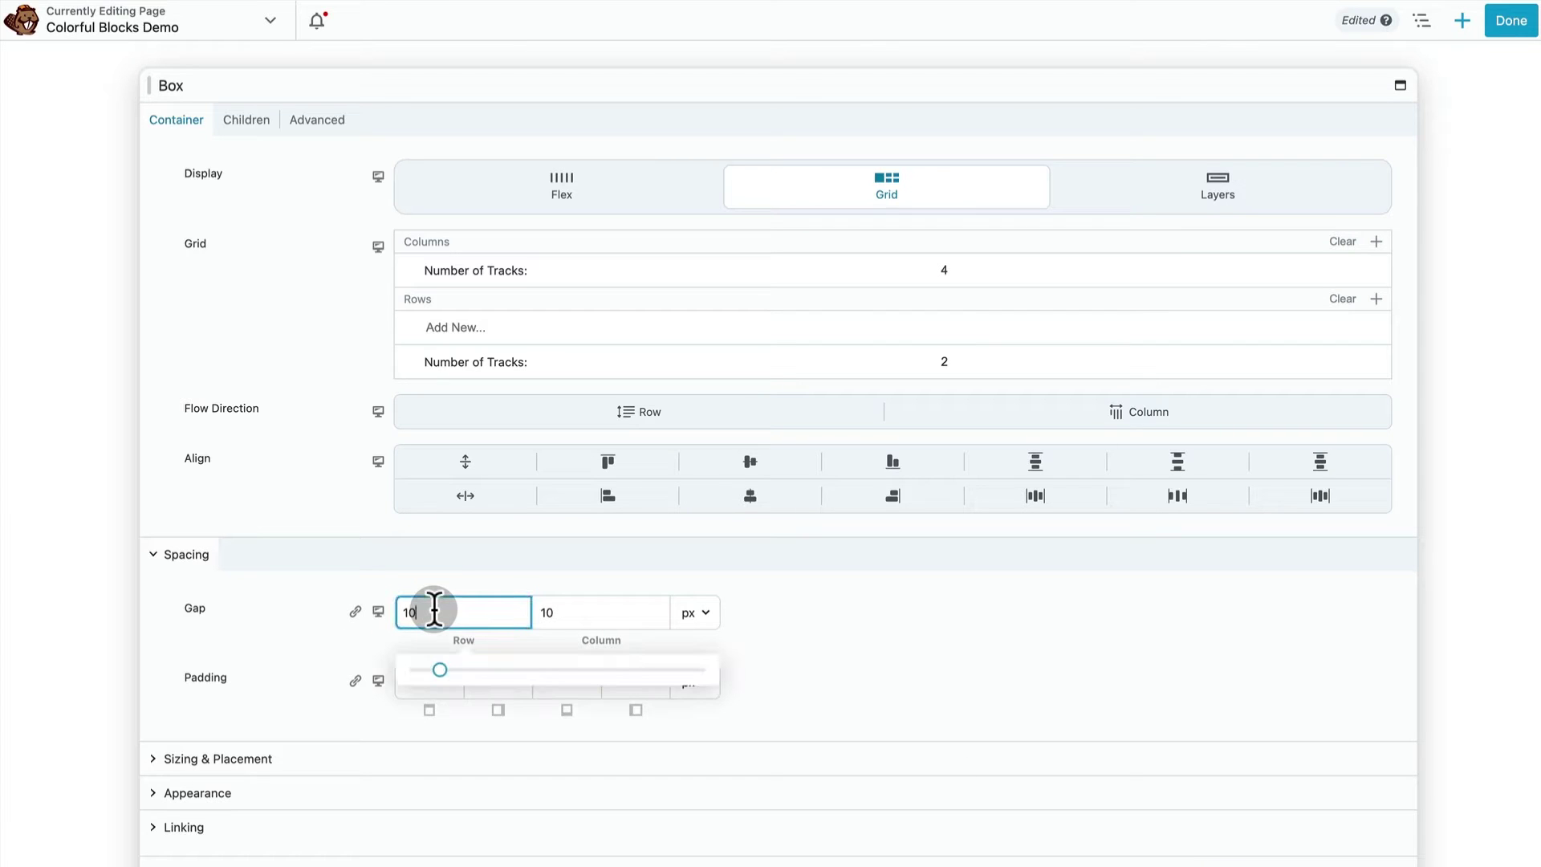
pyautogui.press('BackSpace')
pyautogui.press('BackSpace')
pyautogui.write('0')
pyautogui.click(355, 611)
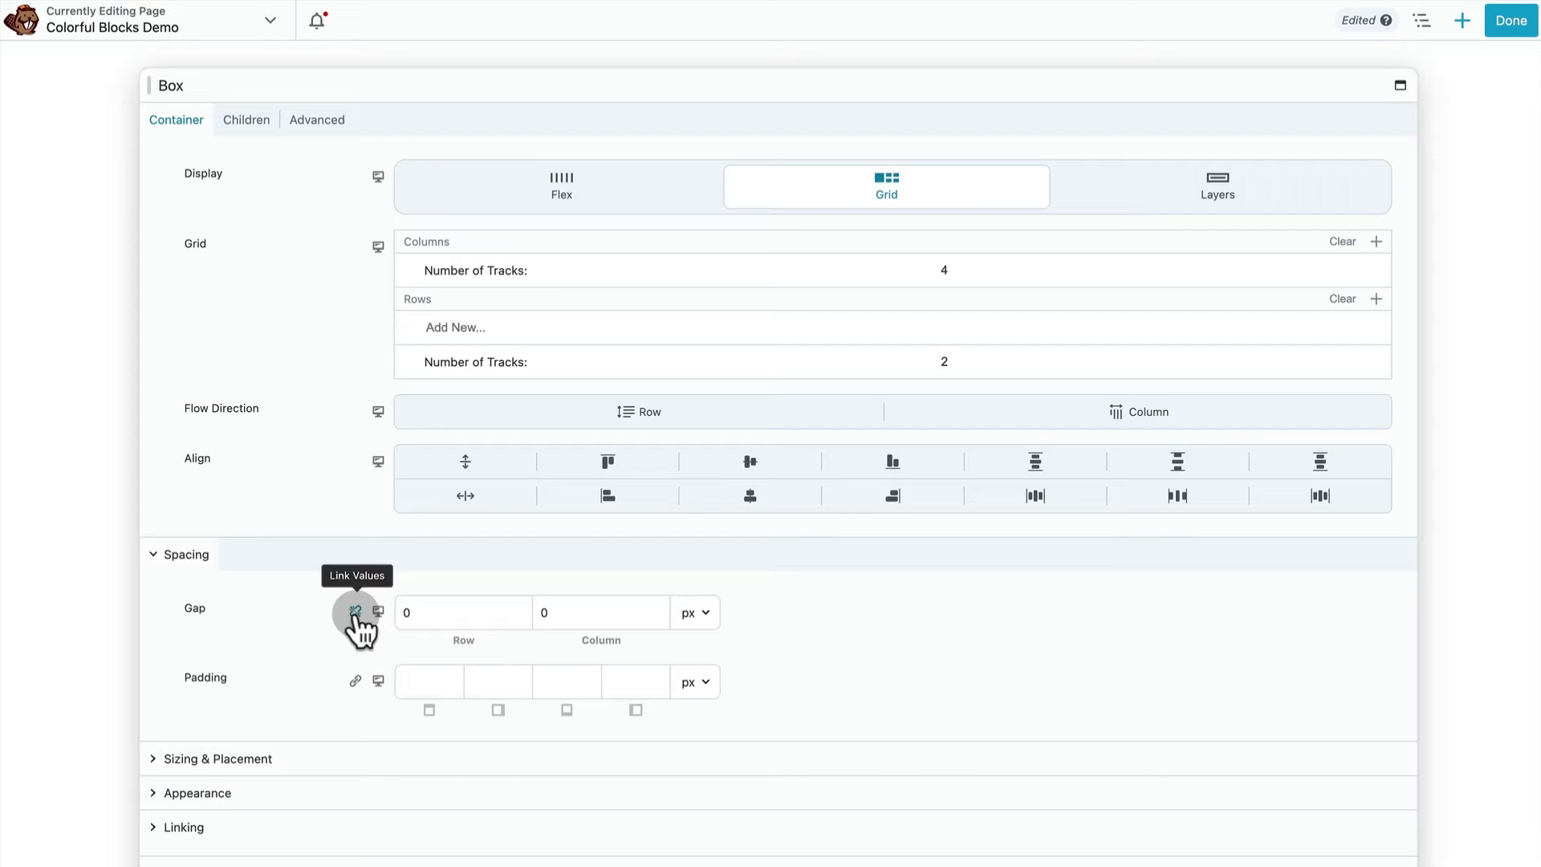
pyautogui.click(1247, 862)
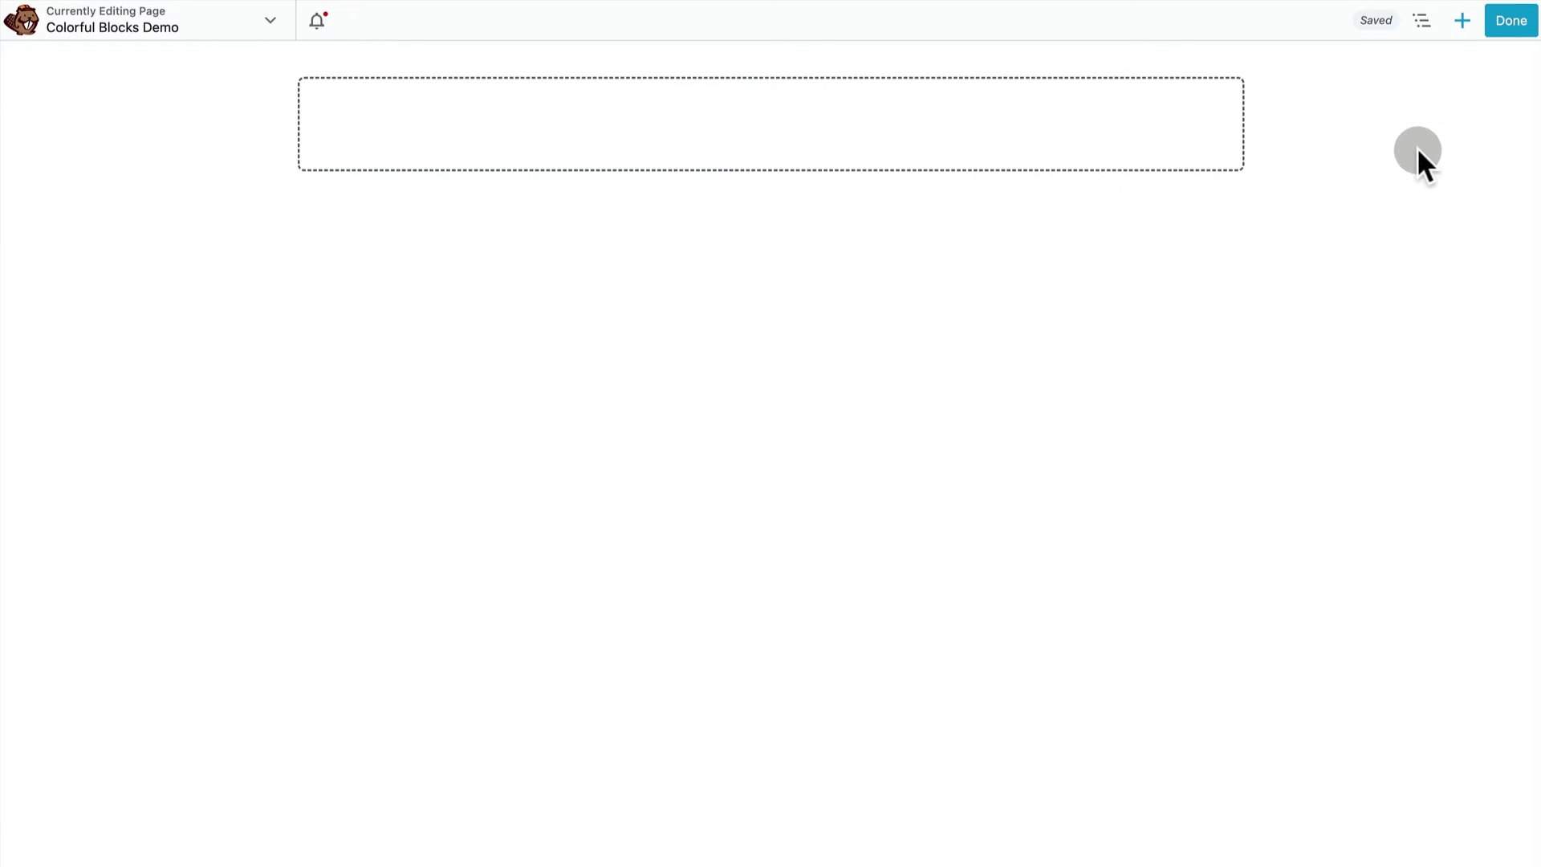
# - Drop a Box into the grid and duplicate the Flex Row box five times from the outline, making six
pyautogui.click(1462, 20)
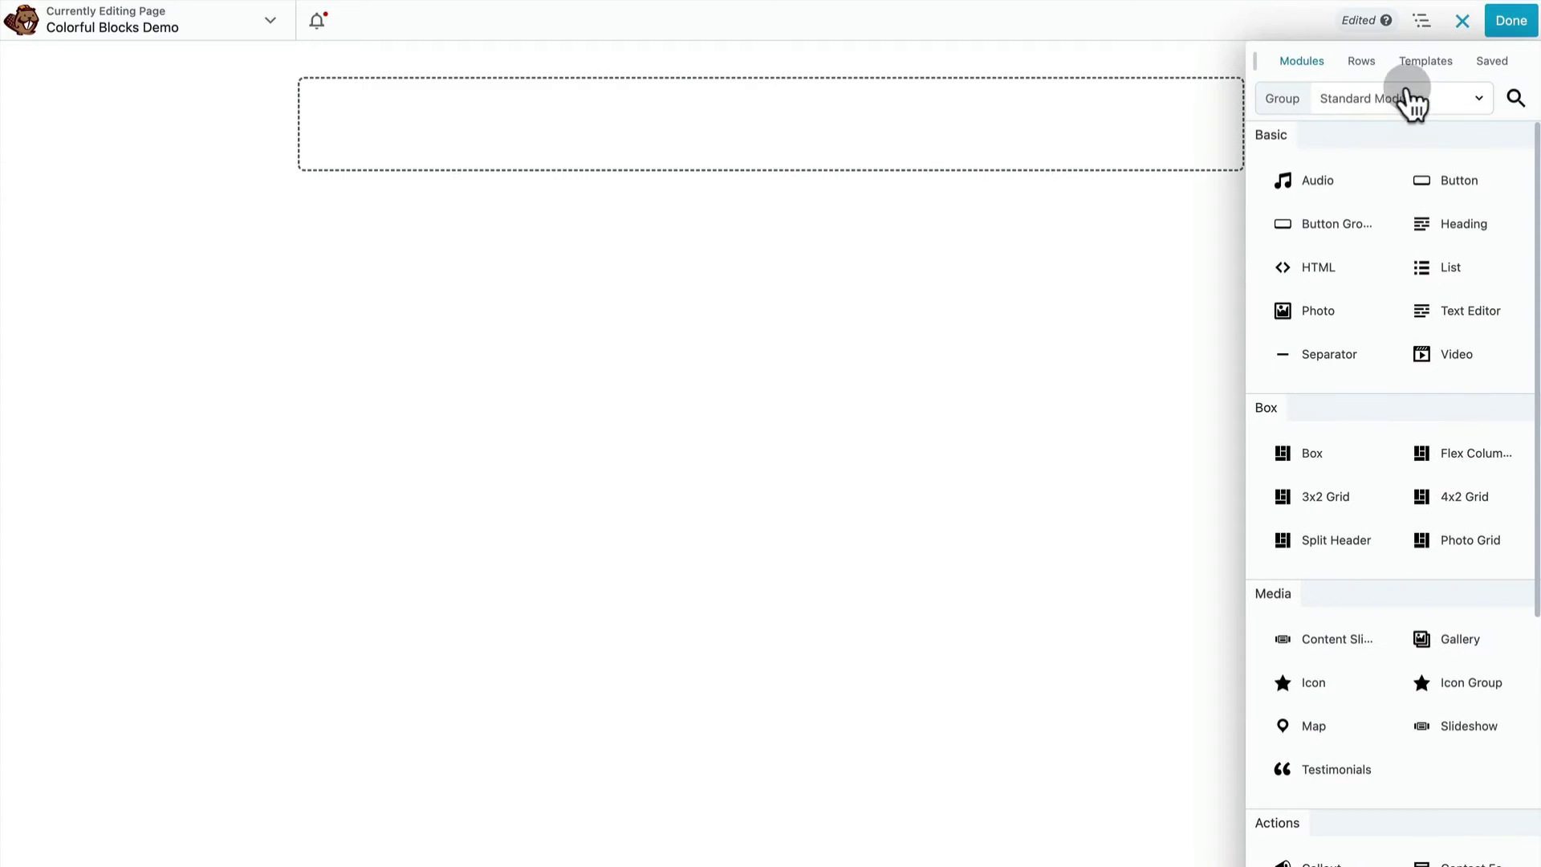
pyautogui.moveTo(1280, 455); pyautogui.dragTo(978, 166)
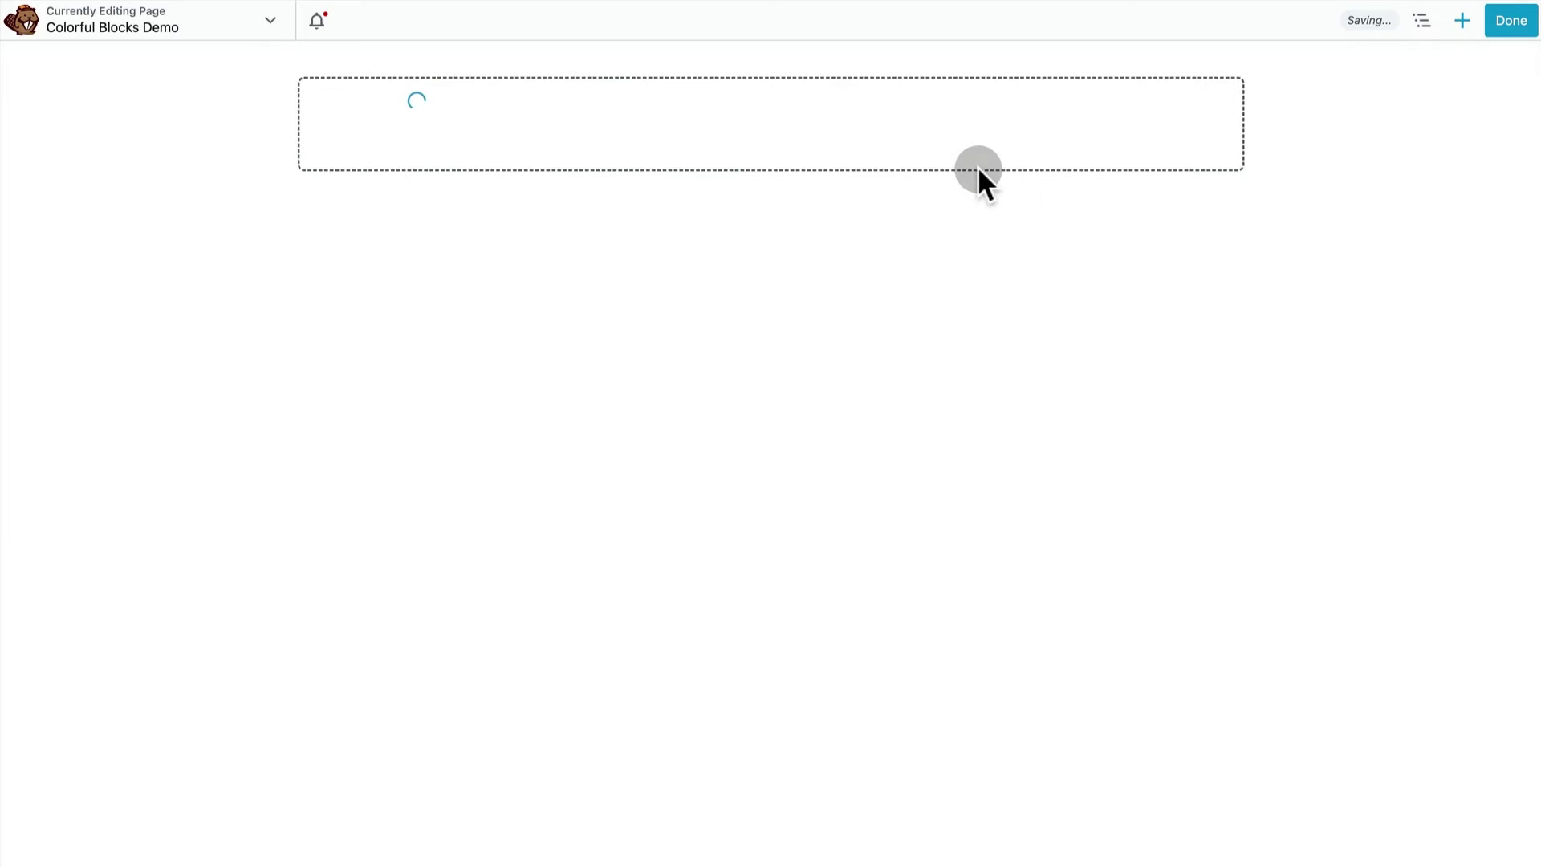
pyautogui.click(1420, 22)
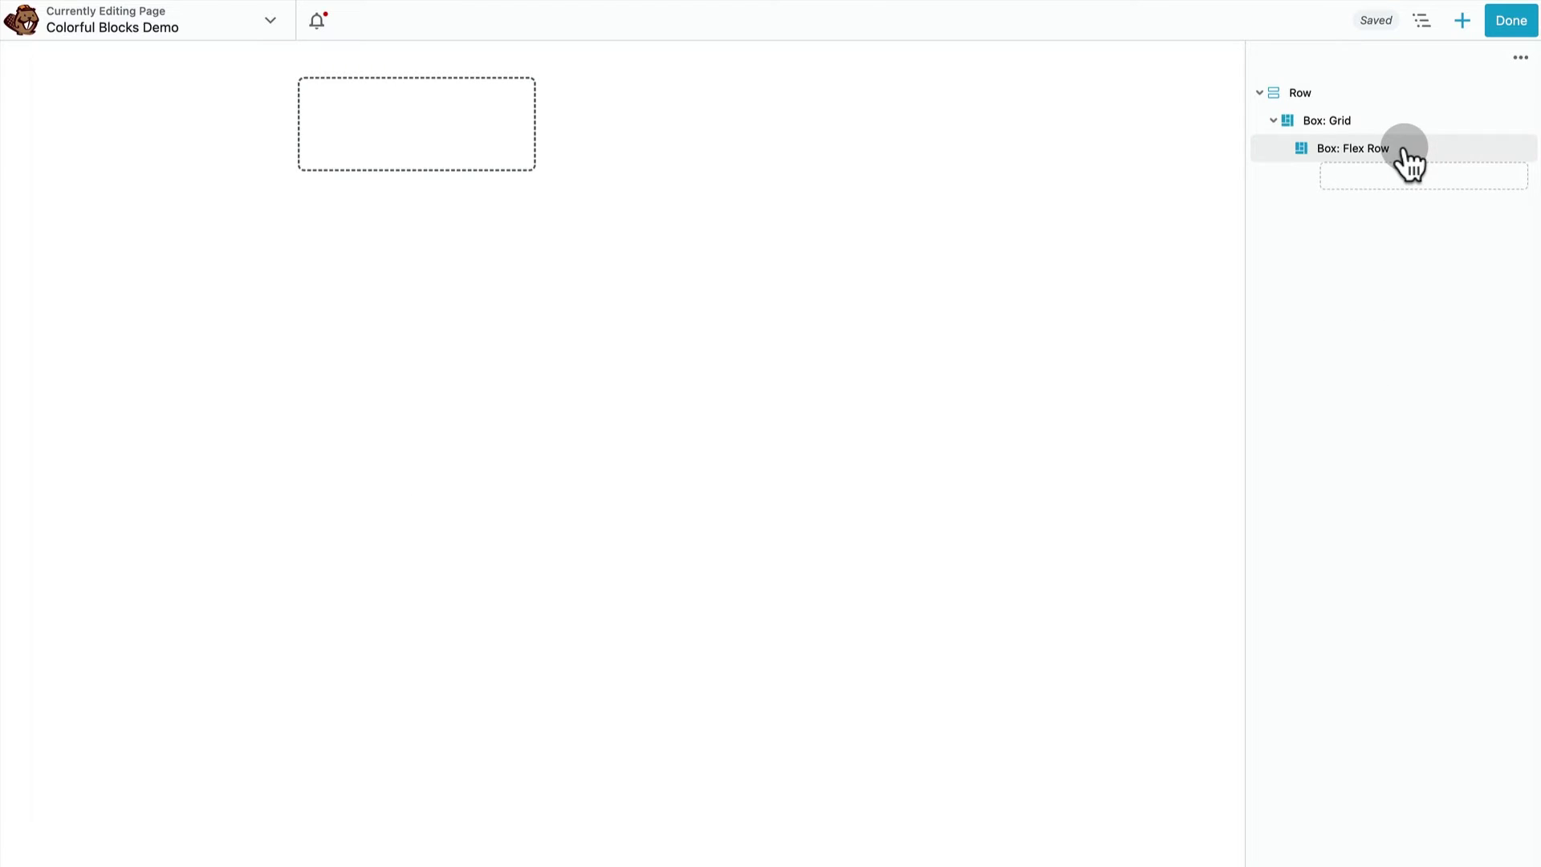
pyautogui.rightClick(1406, 154)
pyautogui.click(1426, 205)
pyautogui.rightClick(1384, 156)
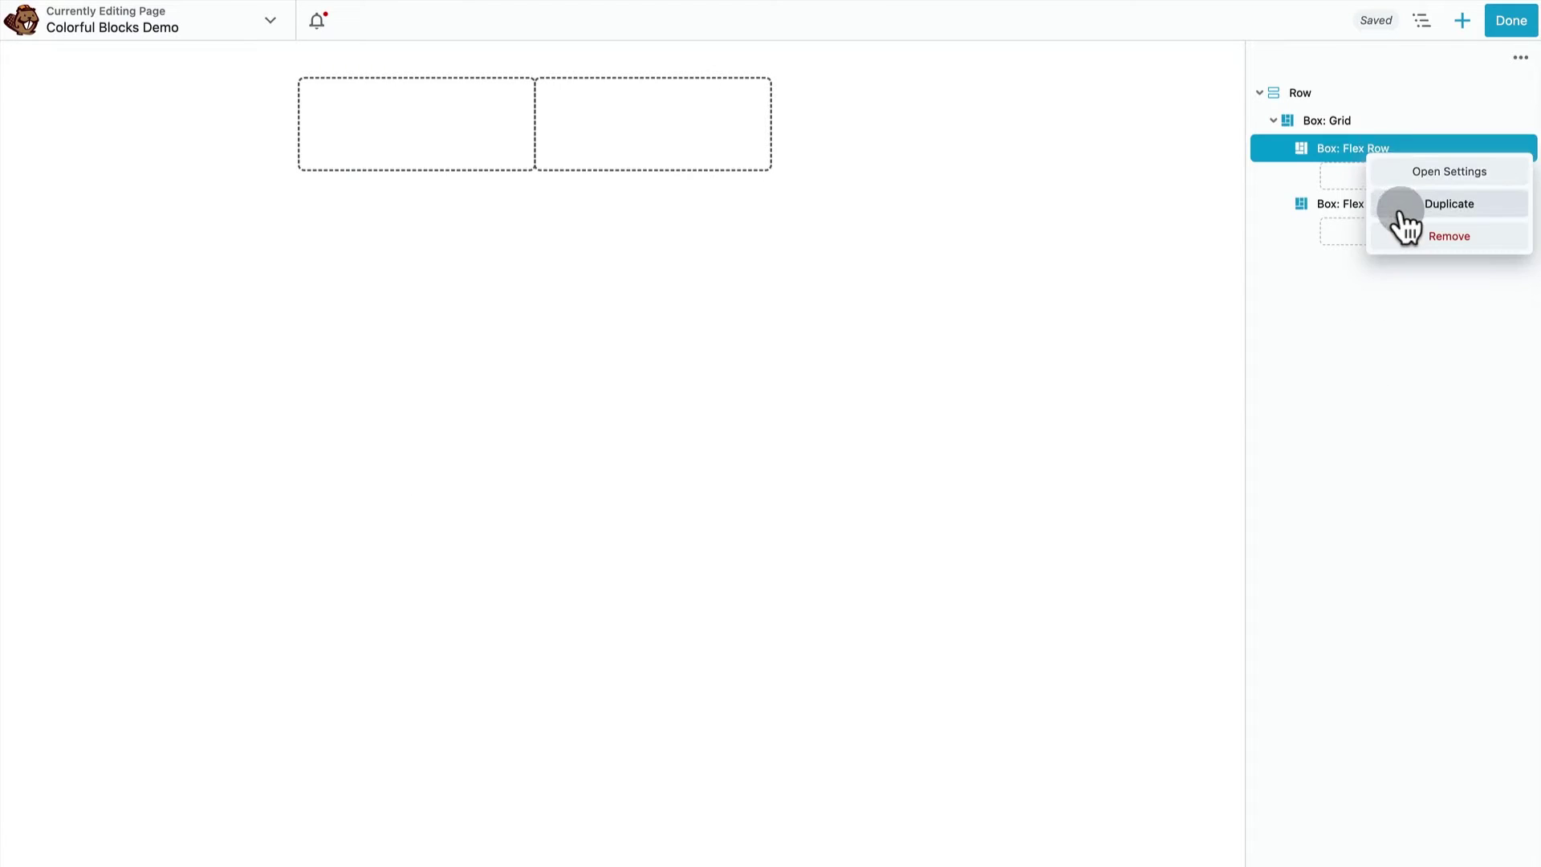
pyautogui.click(1401, 210)
pyautogui.rightClick(1377, 161)
pyautogui.click(1389, 205)
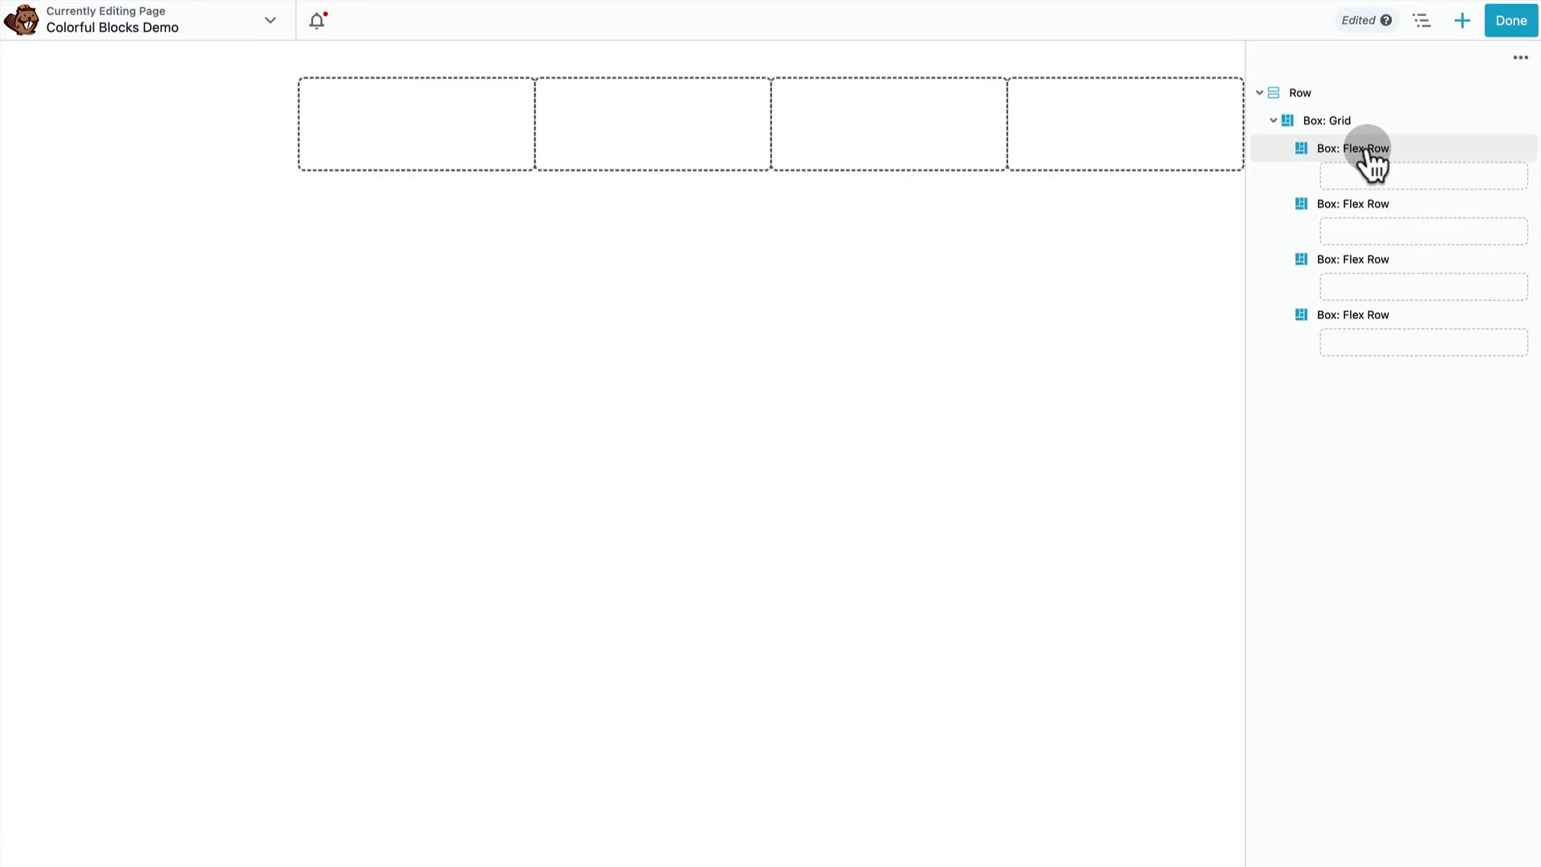
pyautogui.rightClick(1374, 160)
pyautogui.click(1393, 196)
pyautogui.rightClick(1362, 207)
pyautogui.click(1386, 253)
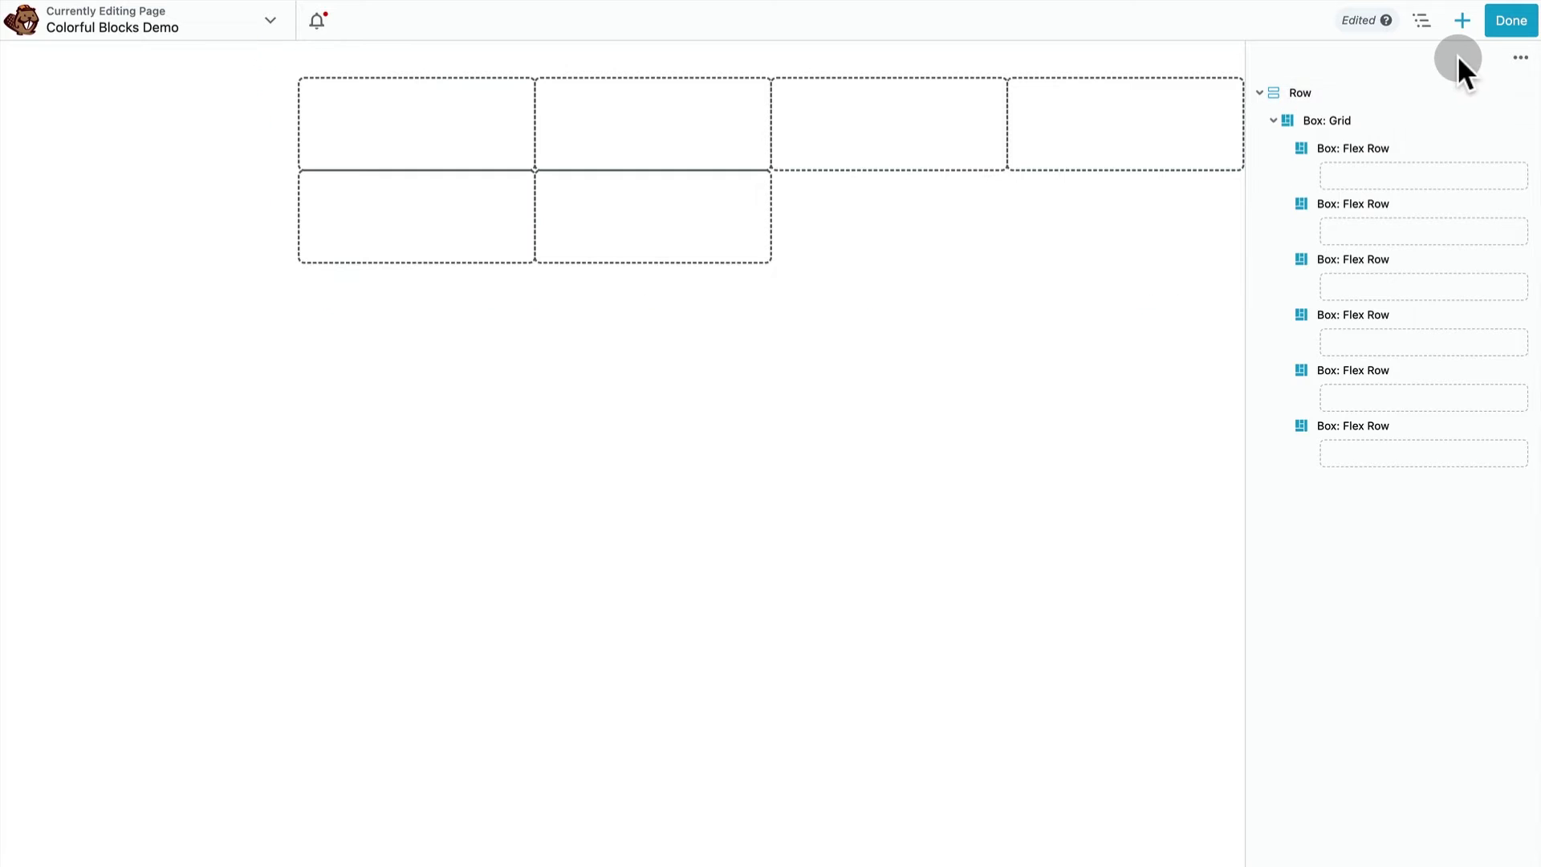
# - Set the first Flex Row box's Grid Row Span to 2 and dock its settings panel on the left
pyautogui.click(1387, 166)
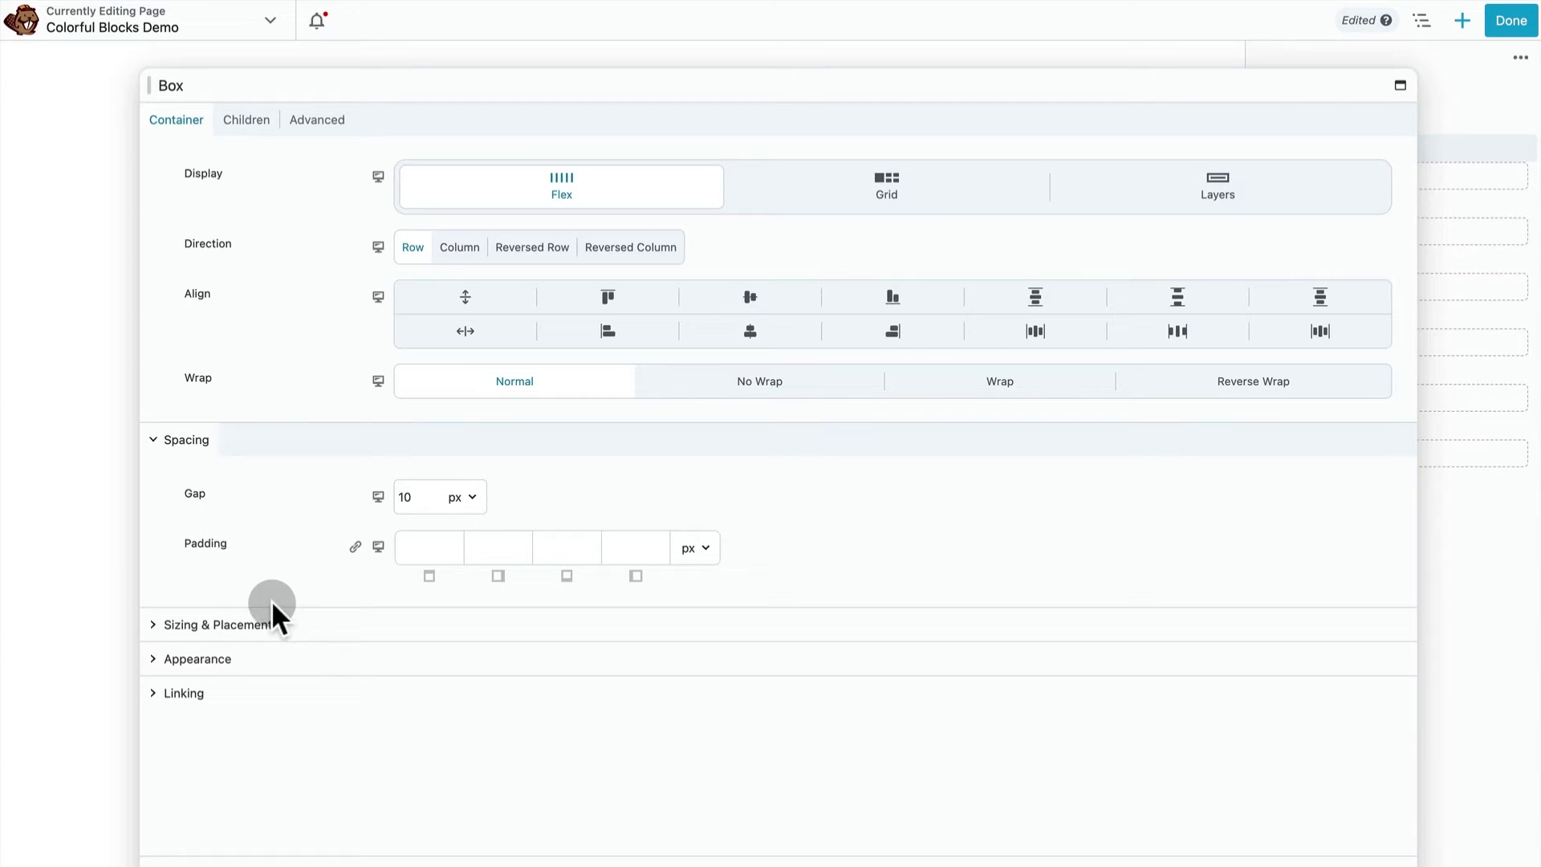
pyautogui.click(241, 627)
pyautogui.scroll(-3, 571, 623)
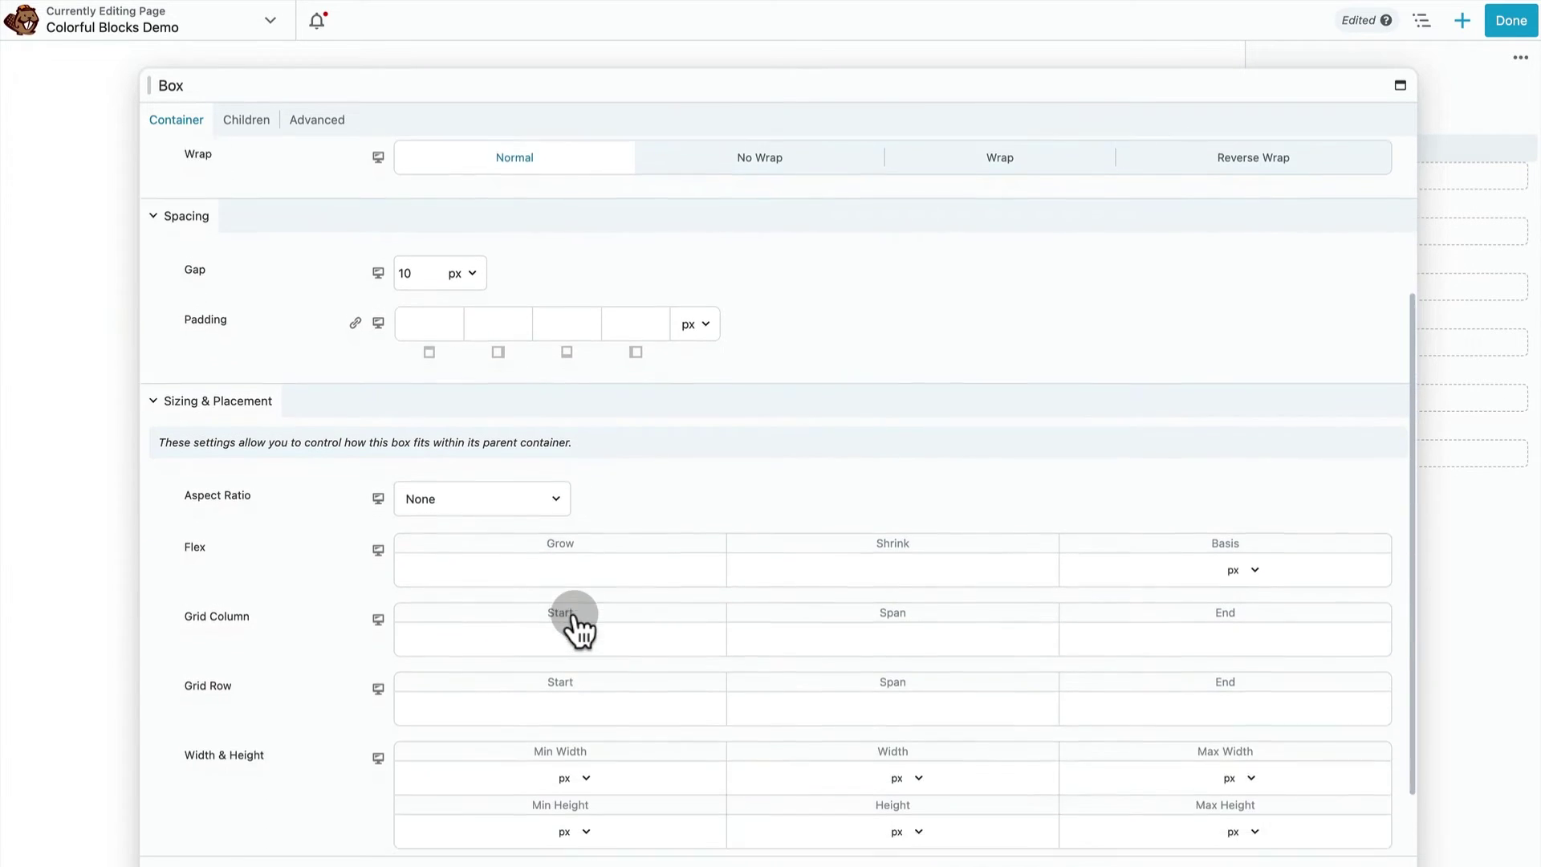
pyautogui.scroll(-1, 572, 623)
pyautogui.click(975, 642)
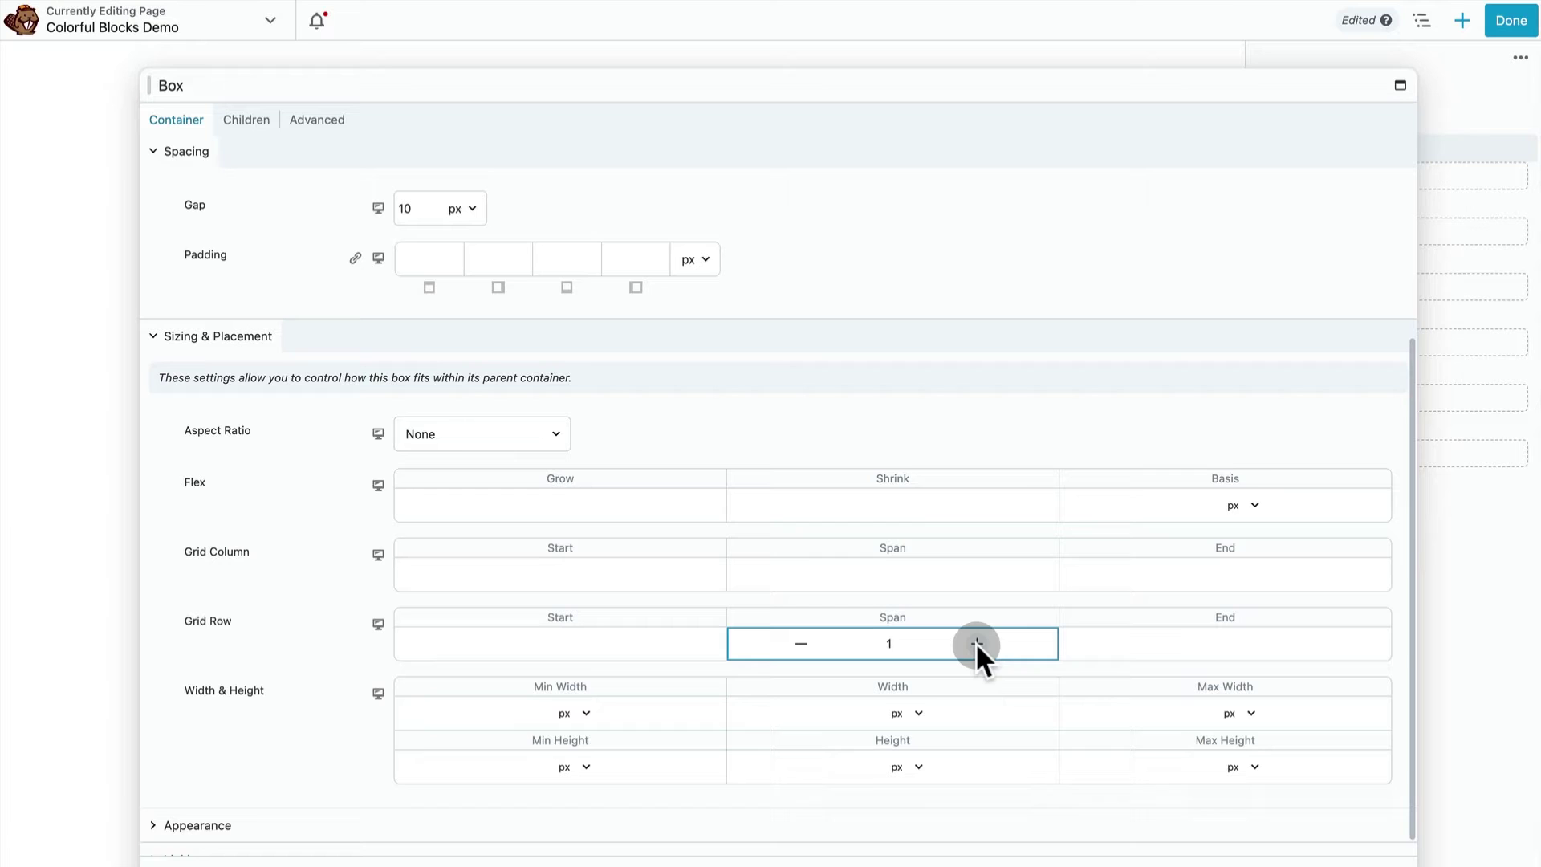
pyautogui.click(975, 642)
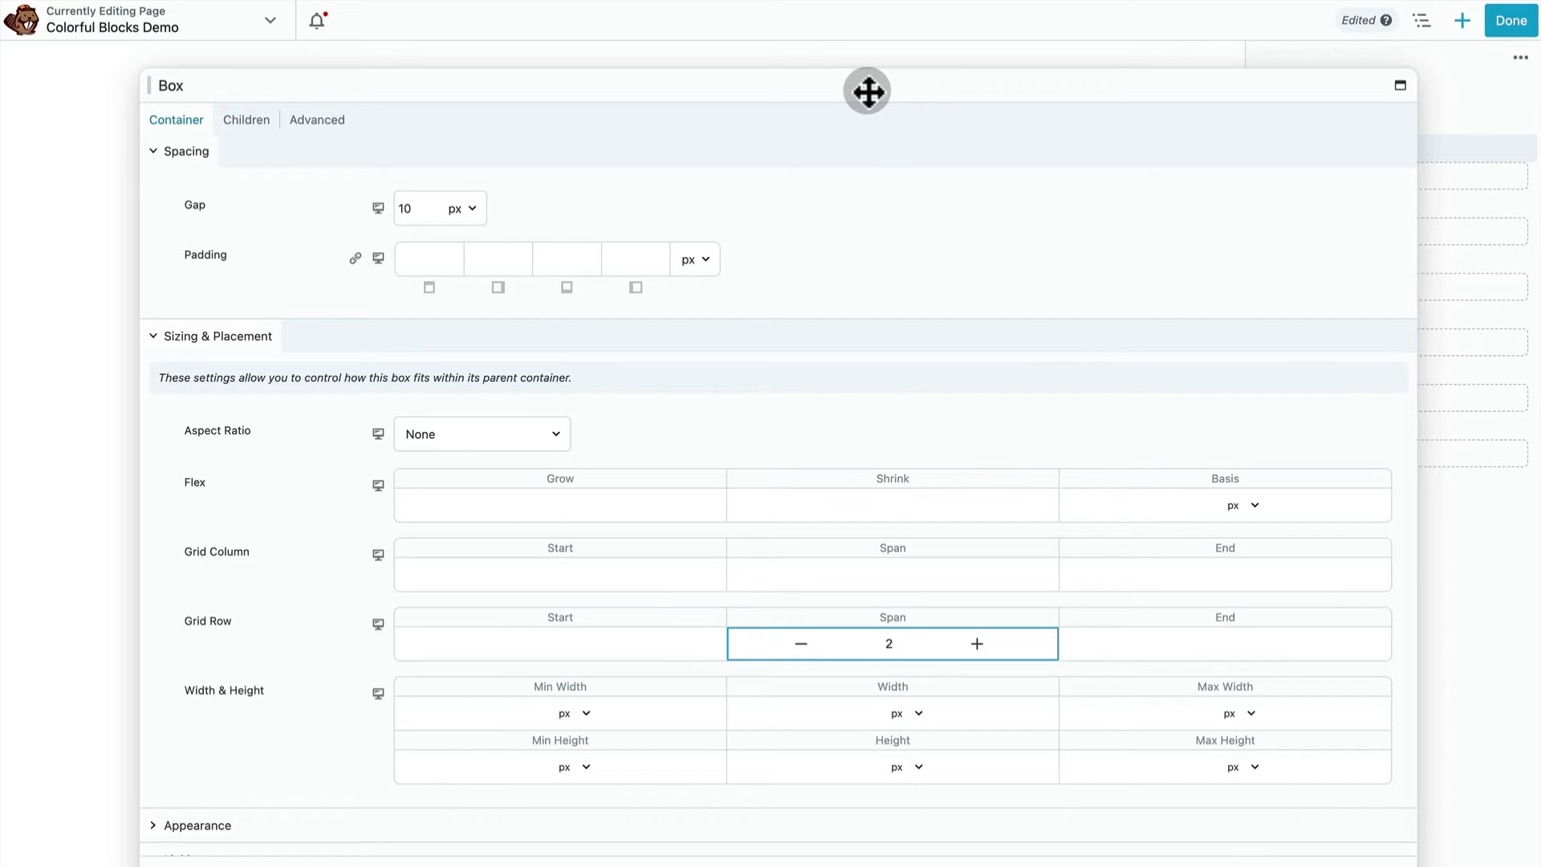
pyautogui.moveTo(867, 89); pyautogui.dragTo(34, 200)
pyautogui.moveTo(296, 251); pyautogui.dragTo(413, 268)
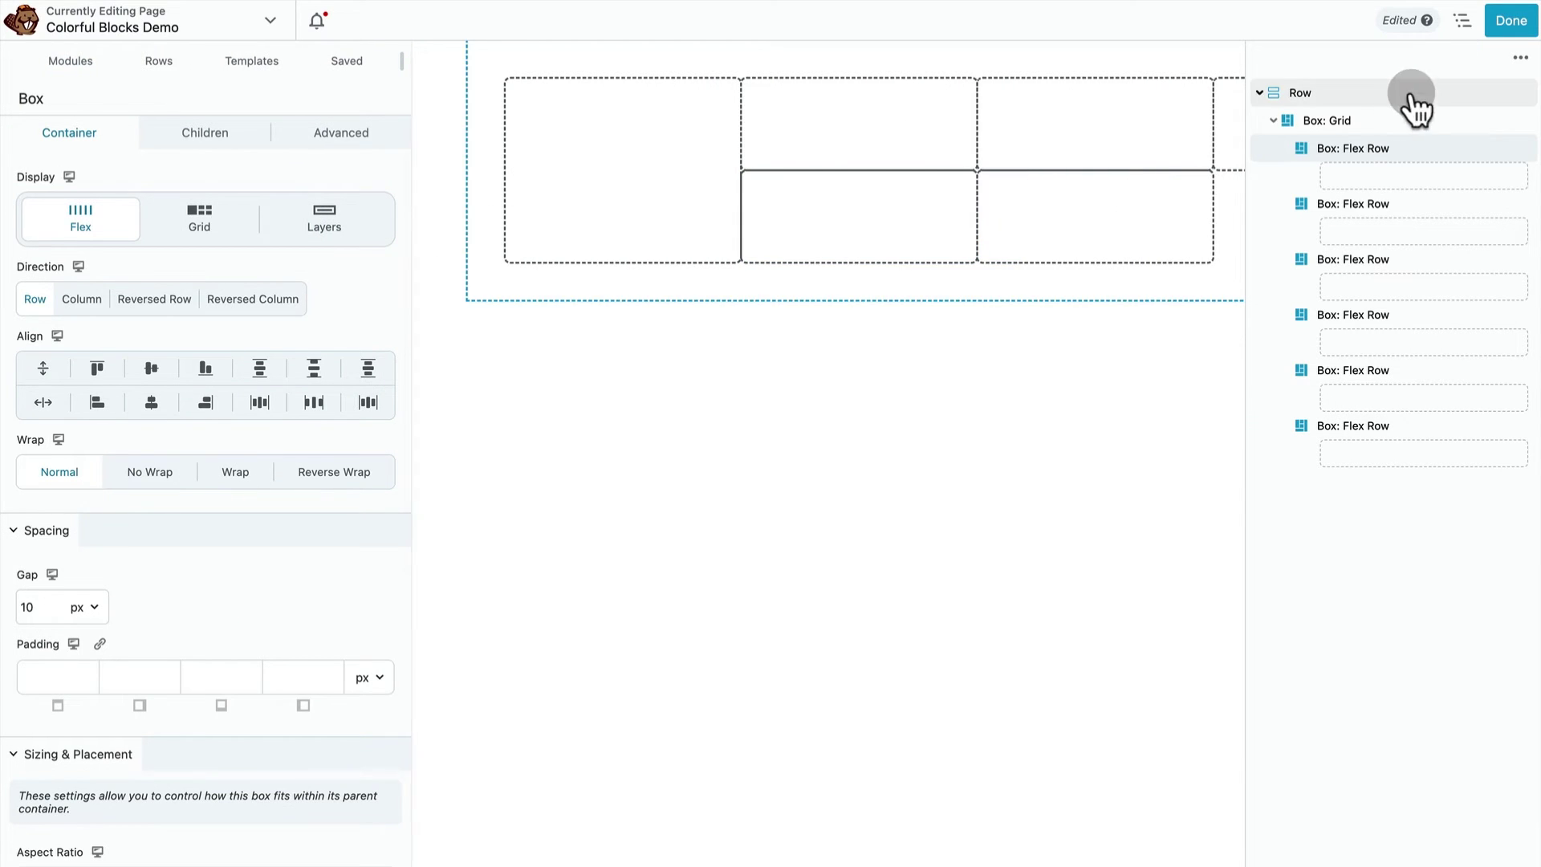
# - Place a Photo in the first grid cell showing the red-sweater portrait from the Media Library
pyautogui.click(1461, 24)
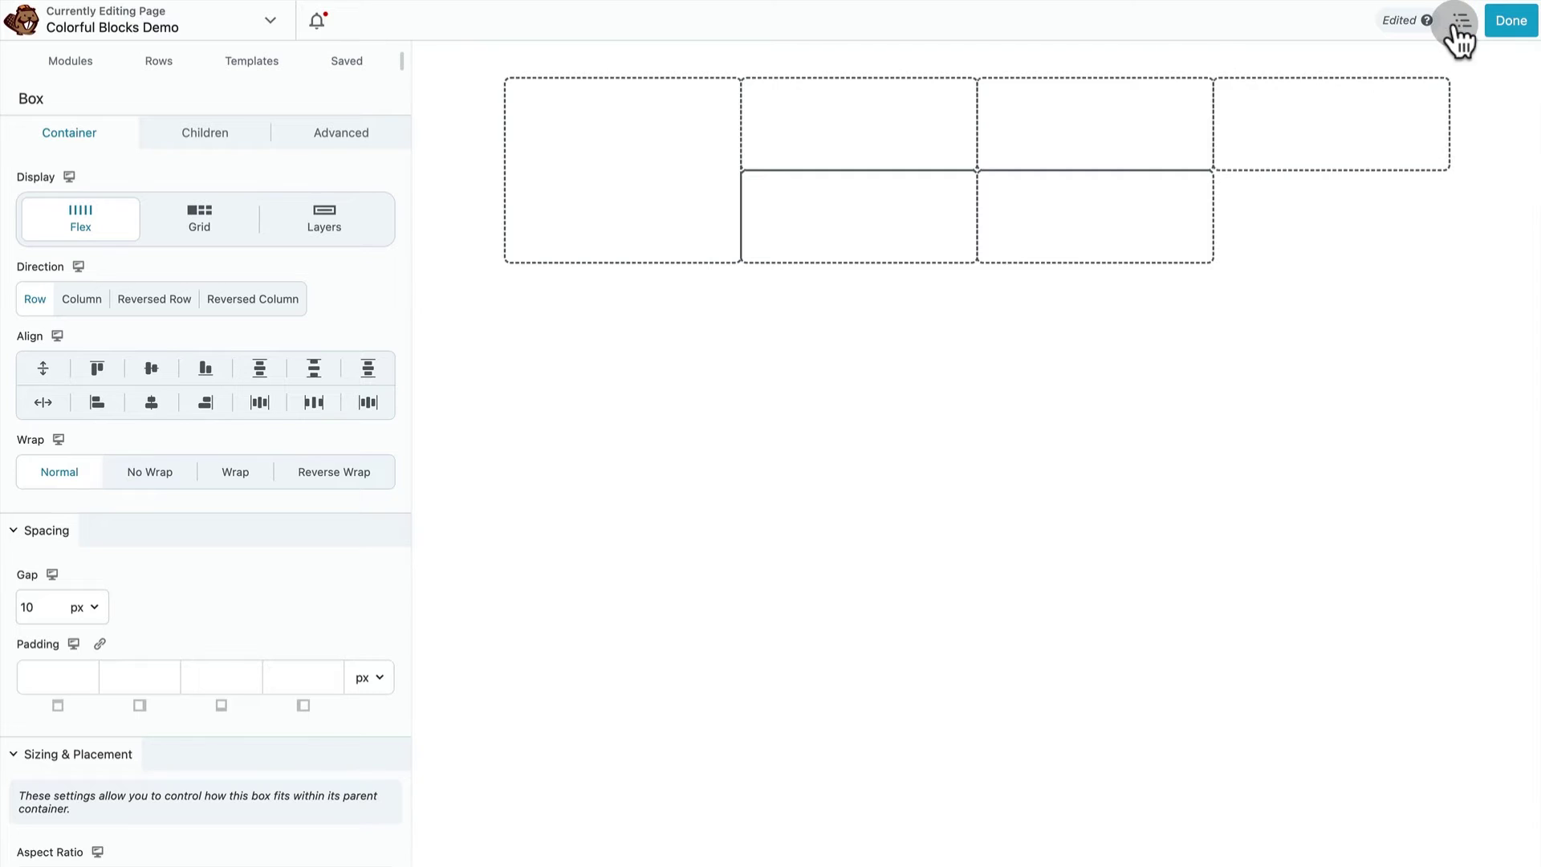
pyautogui.click(71, 61)
pyautogui.moveTo(69, 264); pyautogui.dragTo(580, 238)
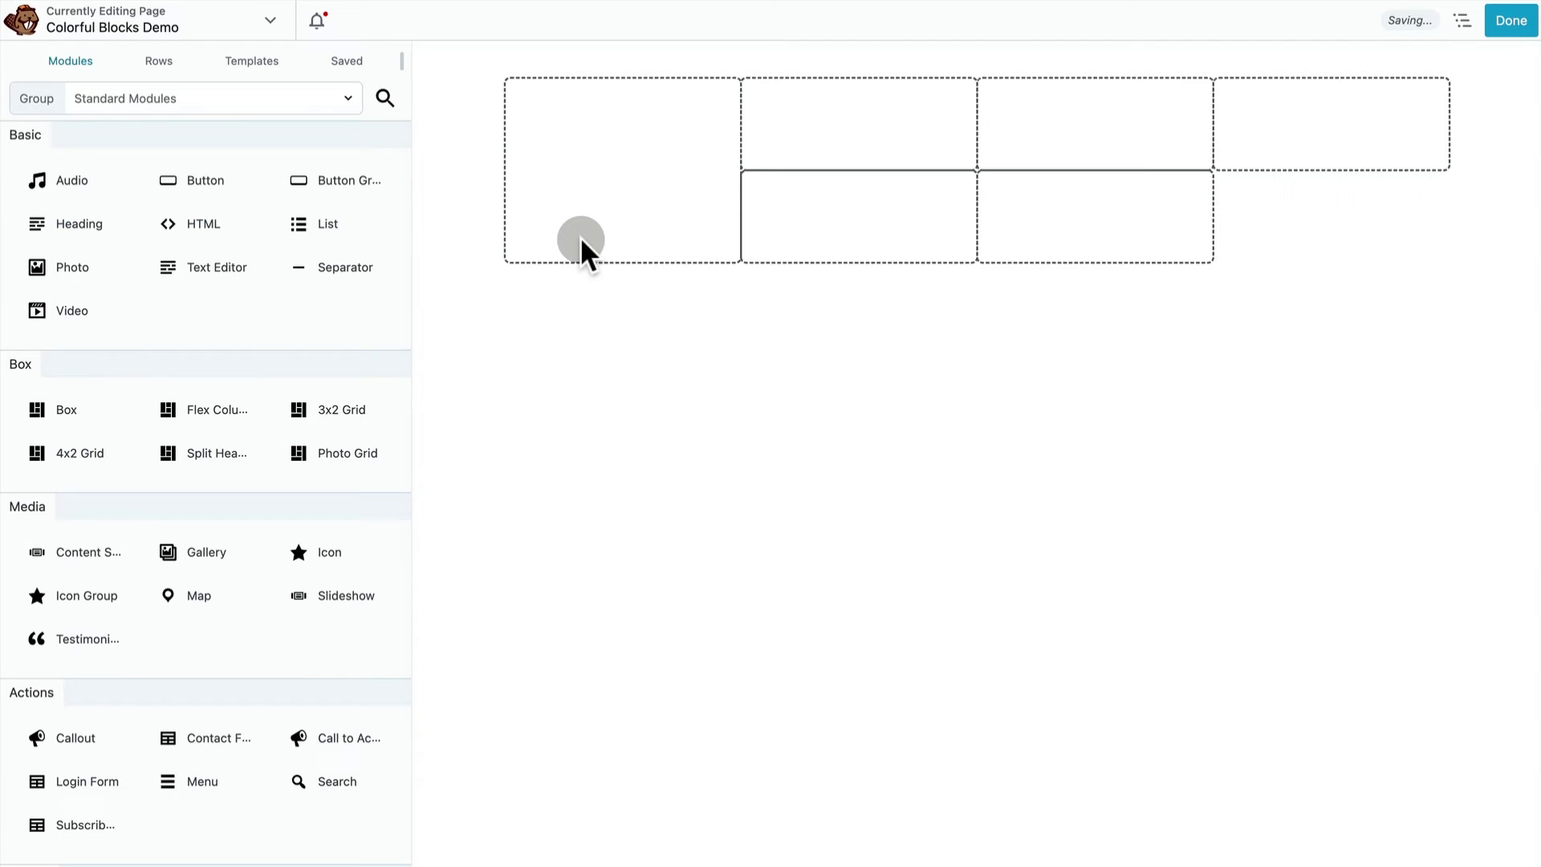
pyautogui.click(68, 283)
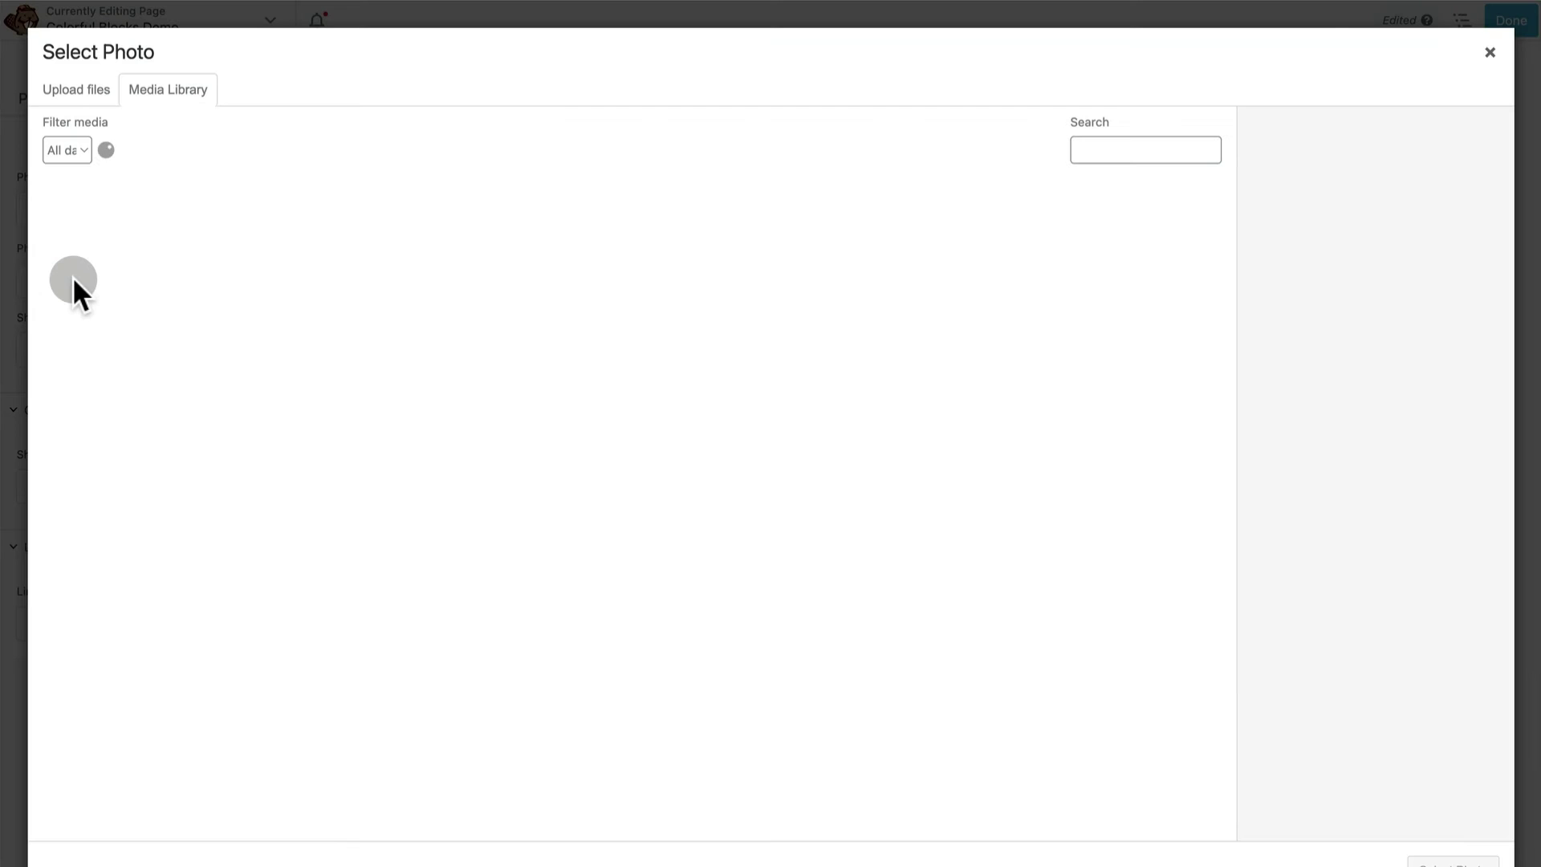
pyautogui.click(78, 323)
pyautogui.click(1469, 852)
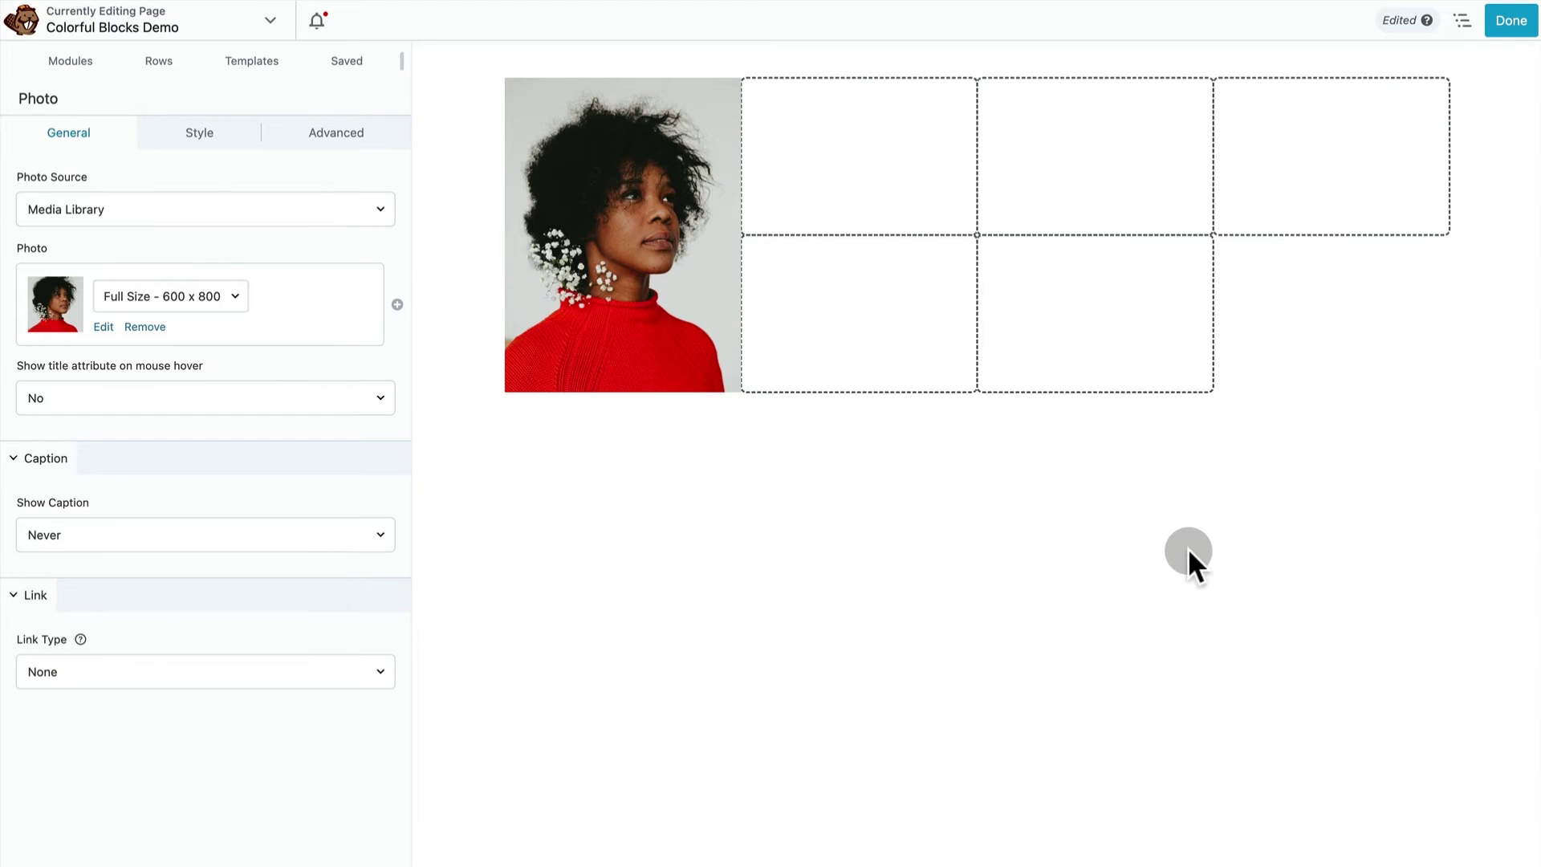
pyautogui.press('Return')
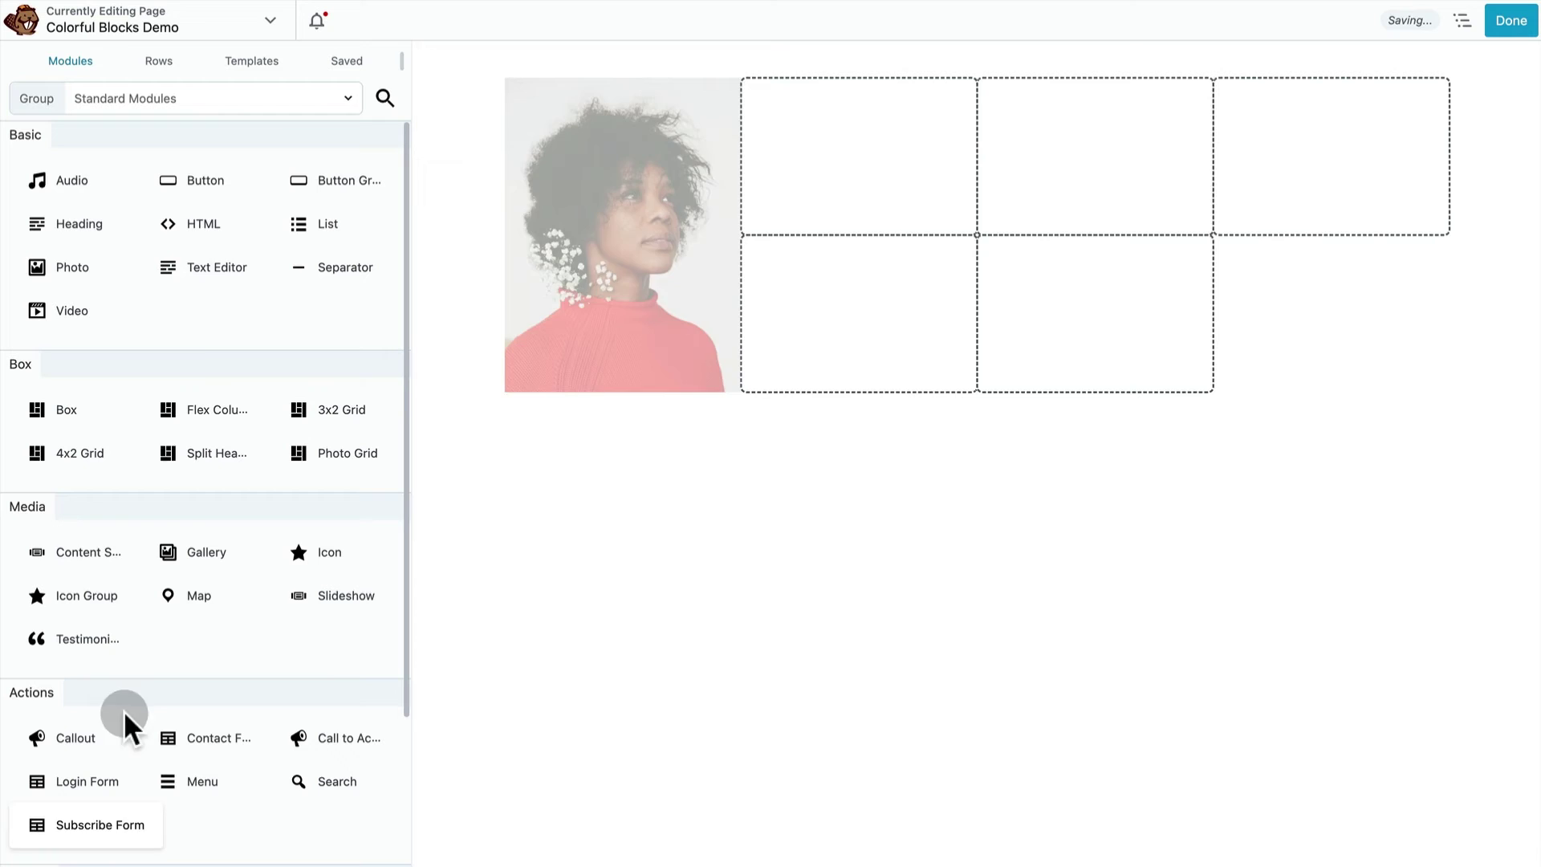
# - Add a second Photo with the pink-background portrait in the next grid cell
pyautogui.moveTo(71, 279); pyautogui.dragTo(919, 167)
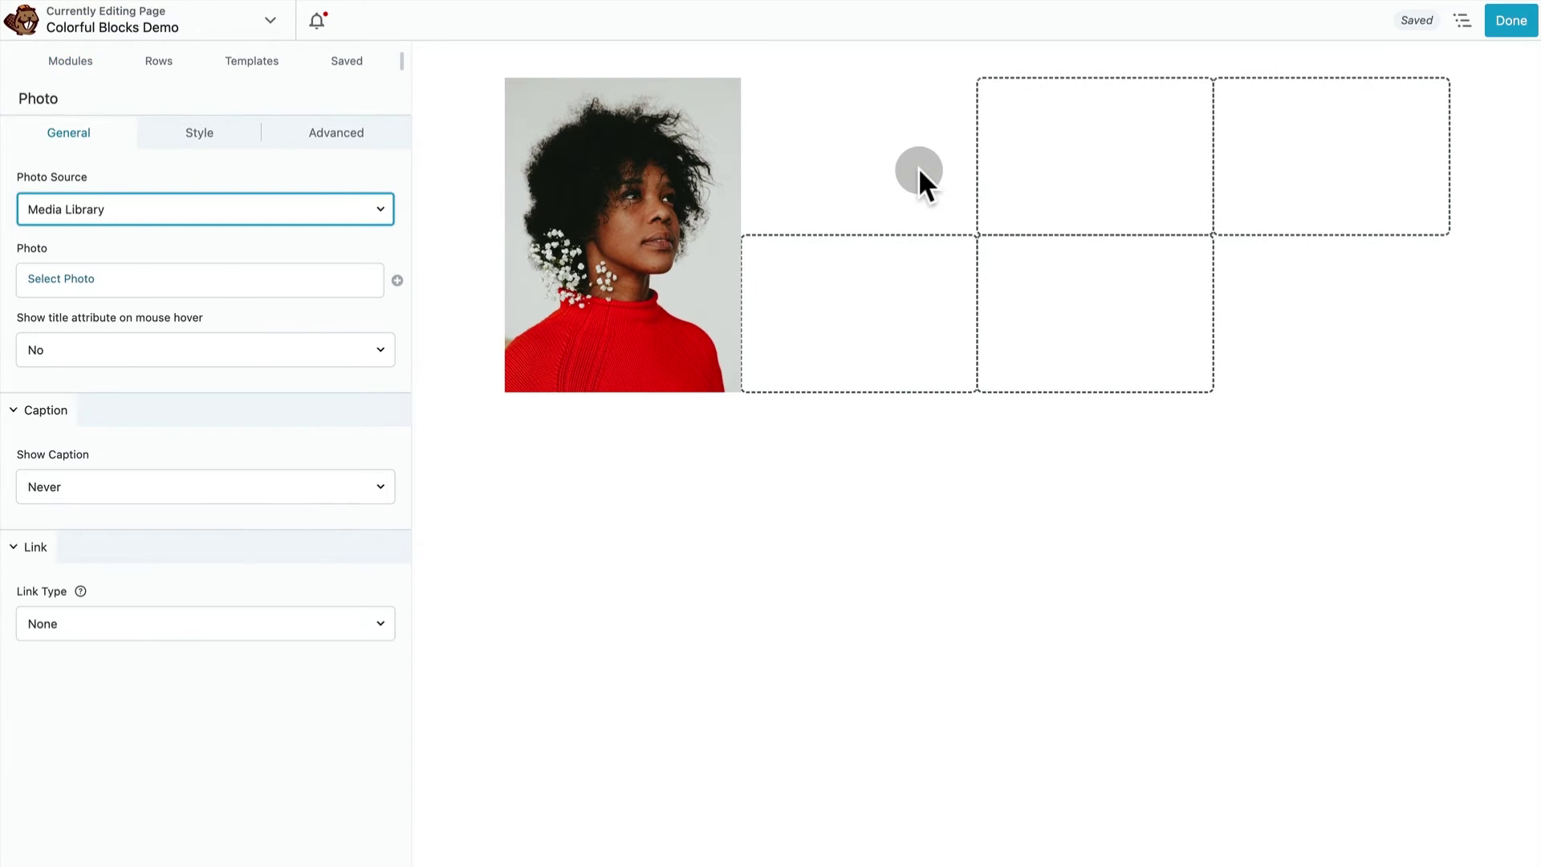
pyautogui.click(69, 283)
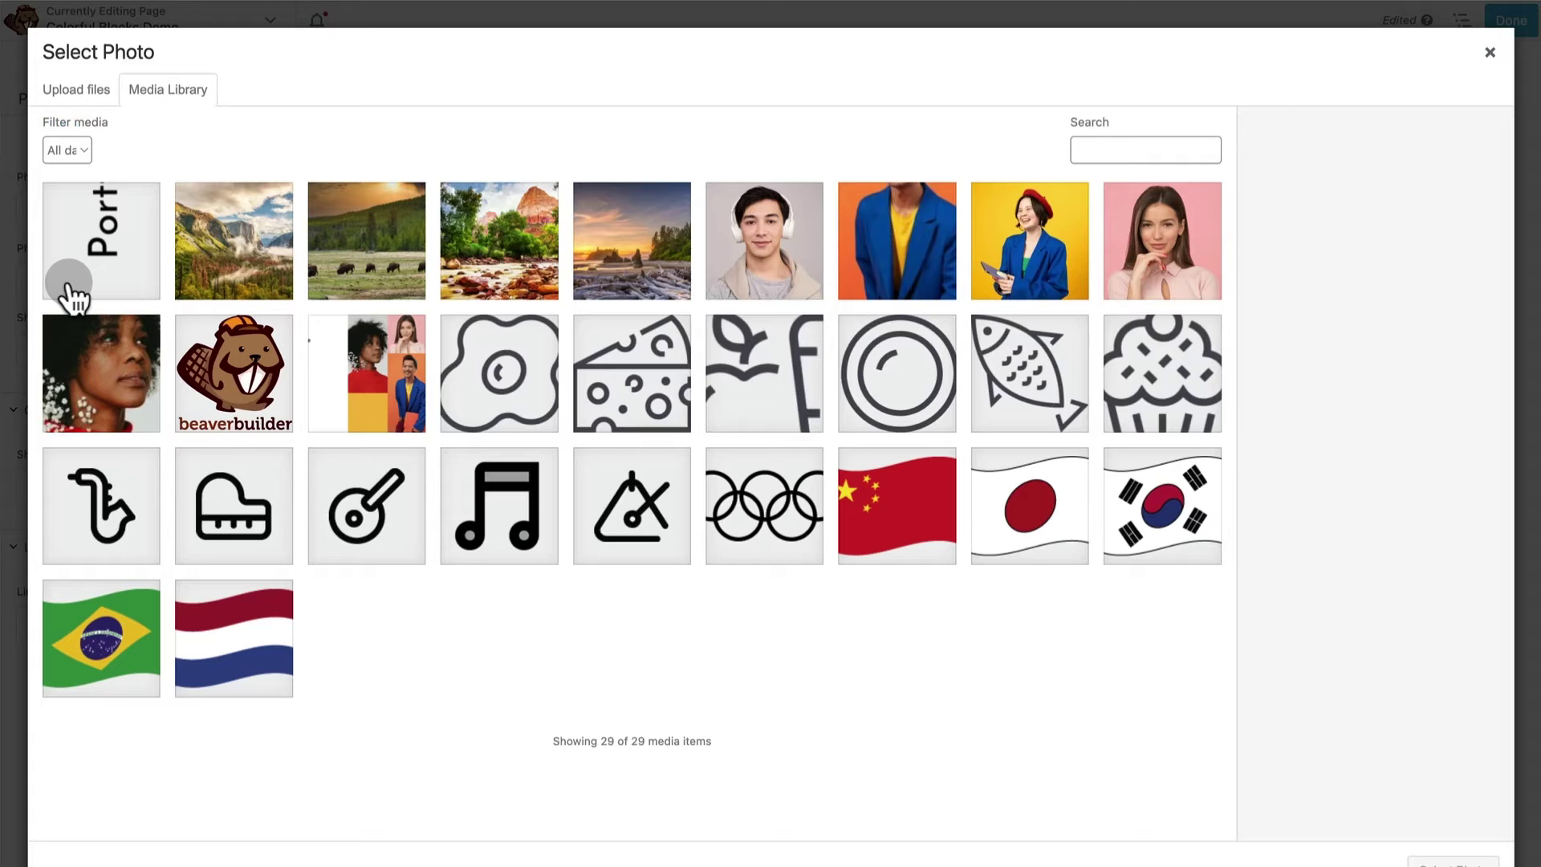
pyautogui.click(1168, 247)
pyautogui.click(1437, 861)
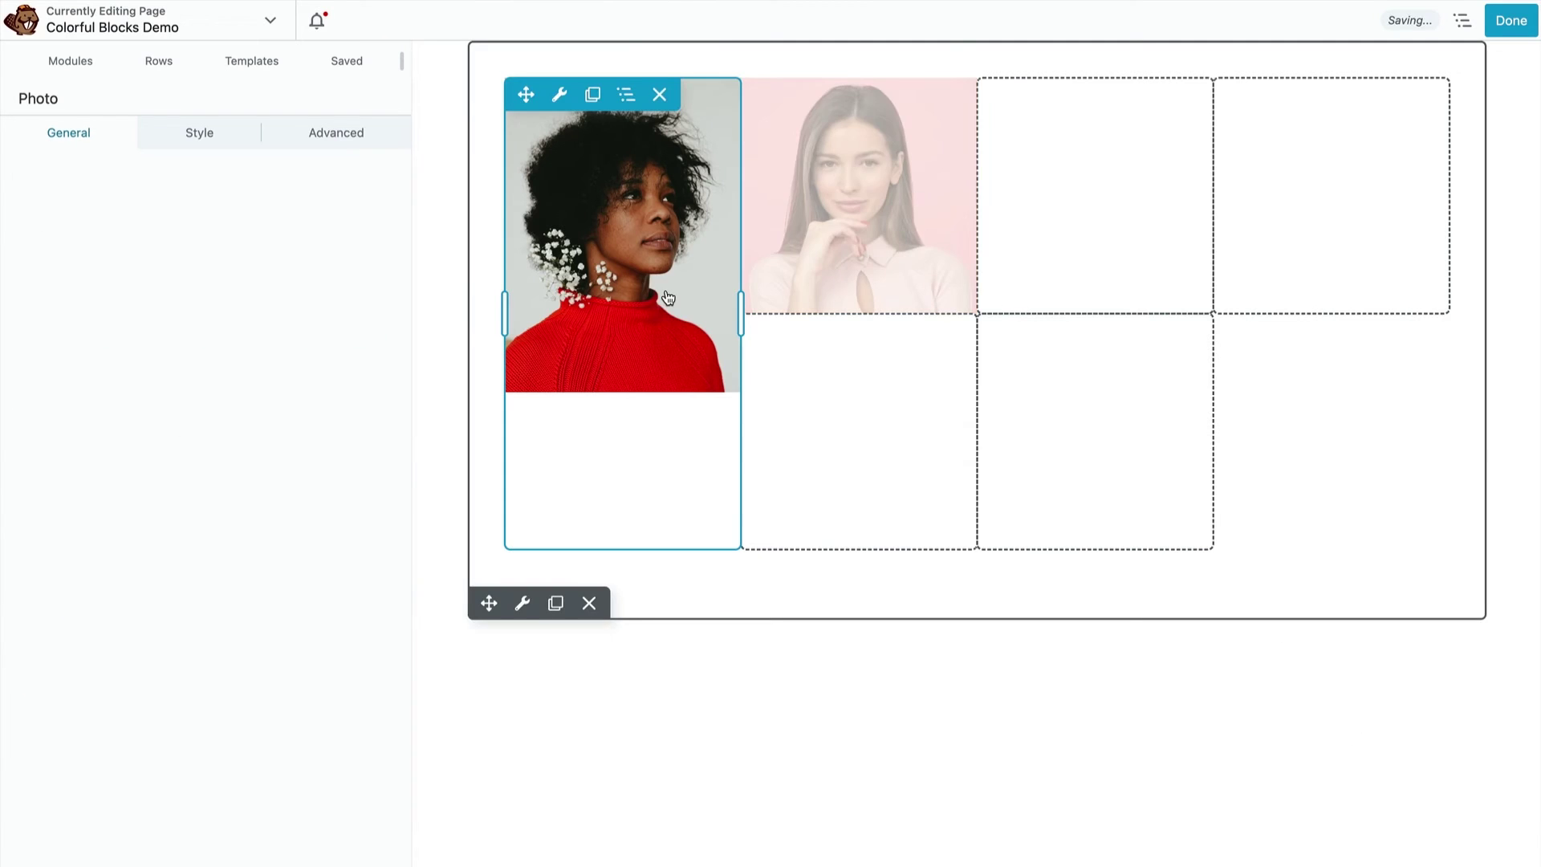
pyautogui.click(153, 210)
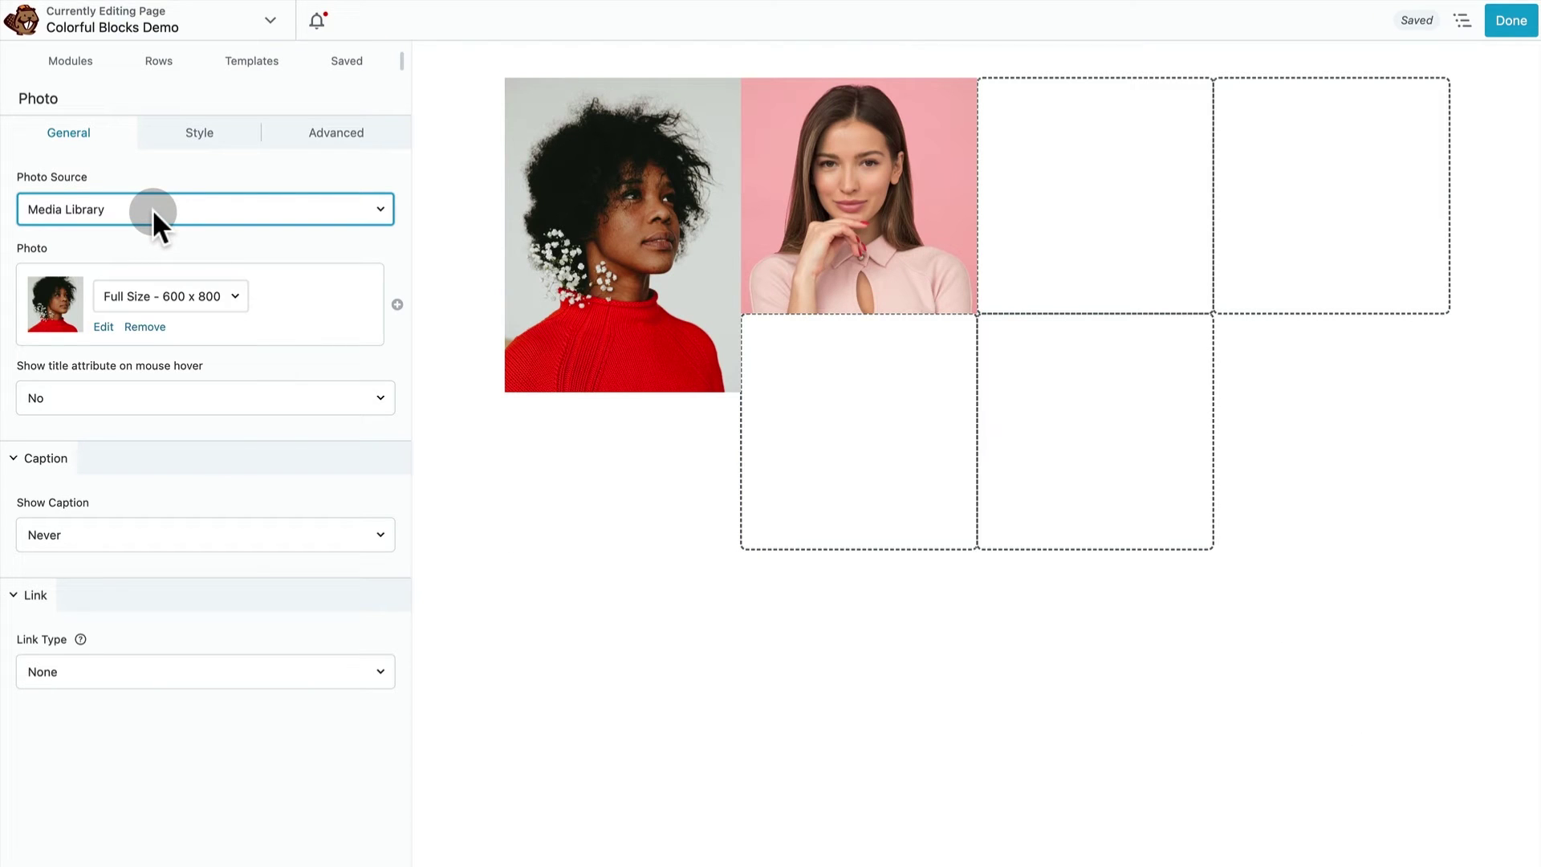
# - Set the red-sweater portrait's fill to Cover and close its settings to save
pyautogui.click(197, 134)
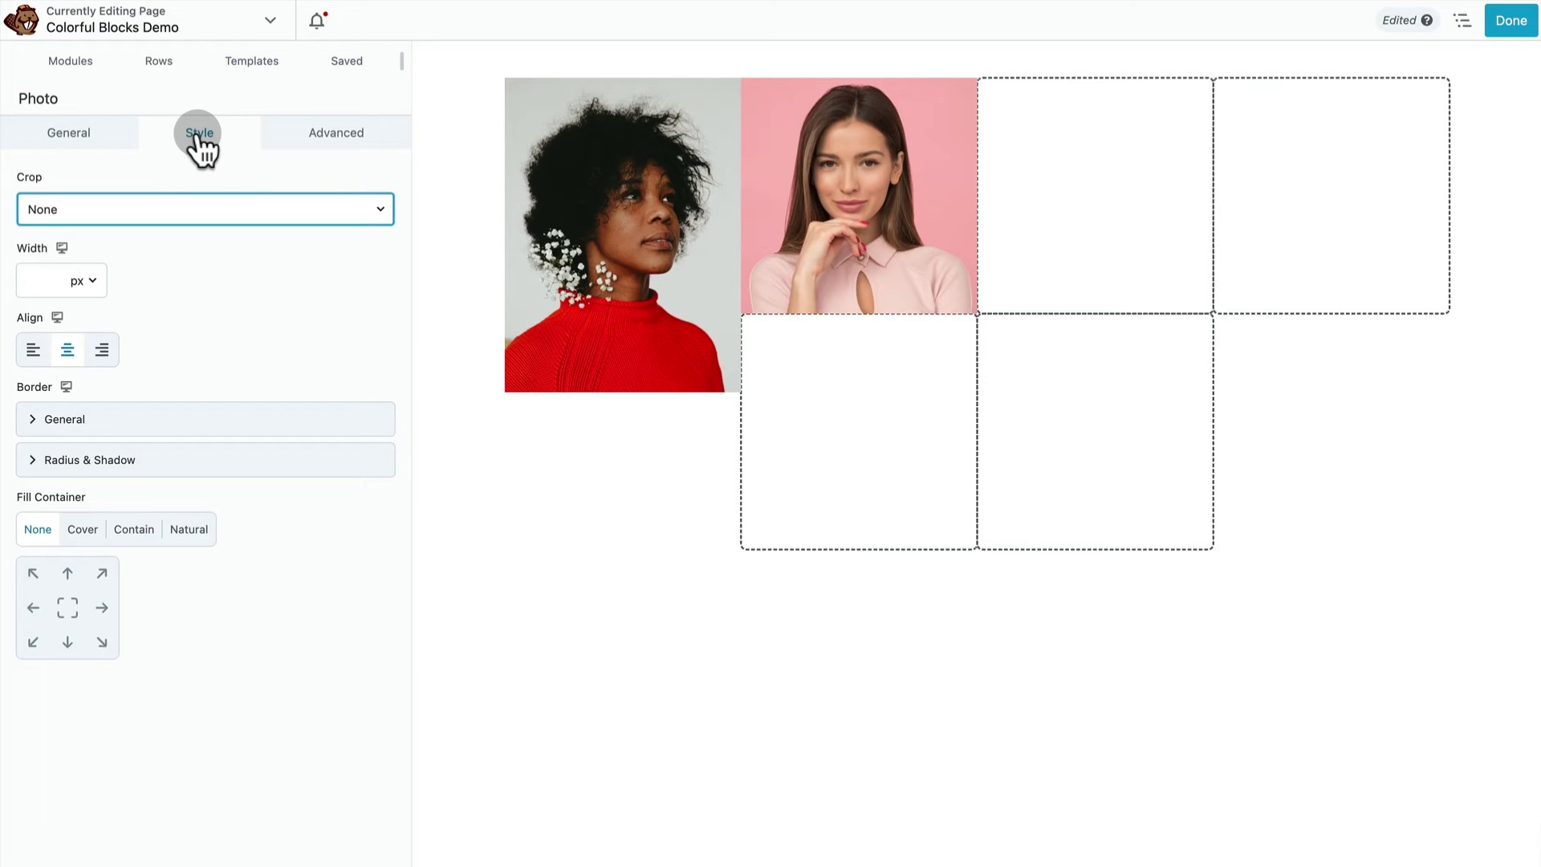
pyautogui.click(83, 529)
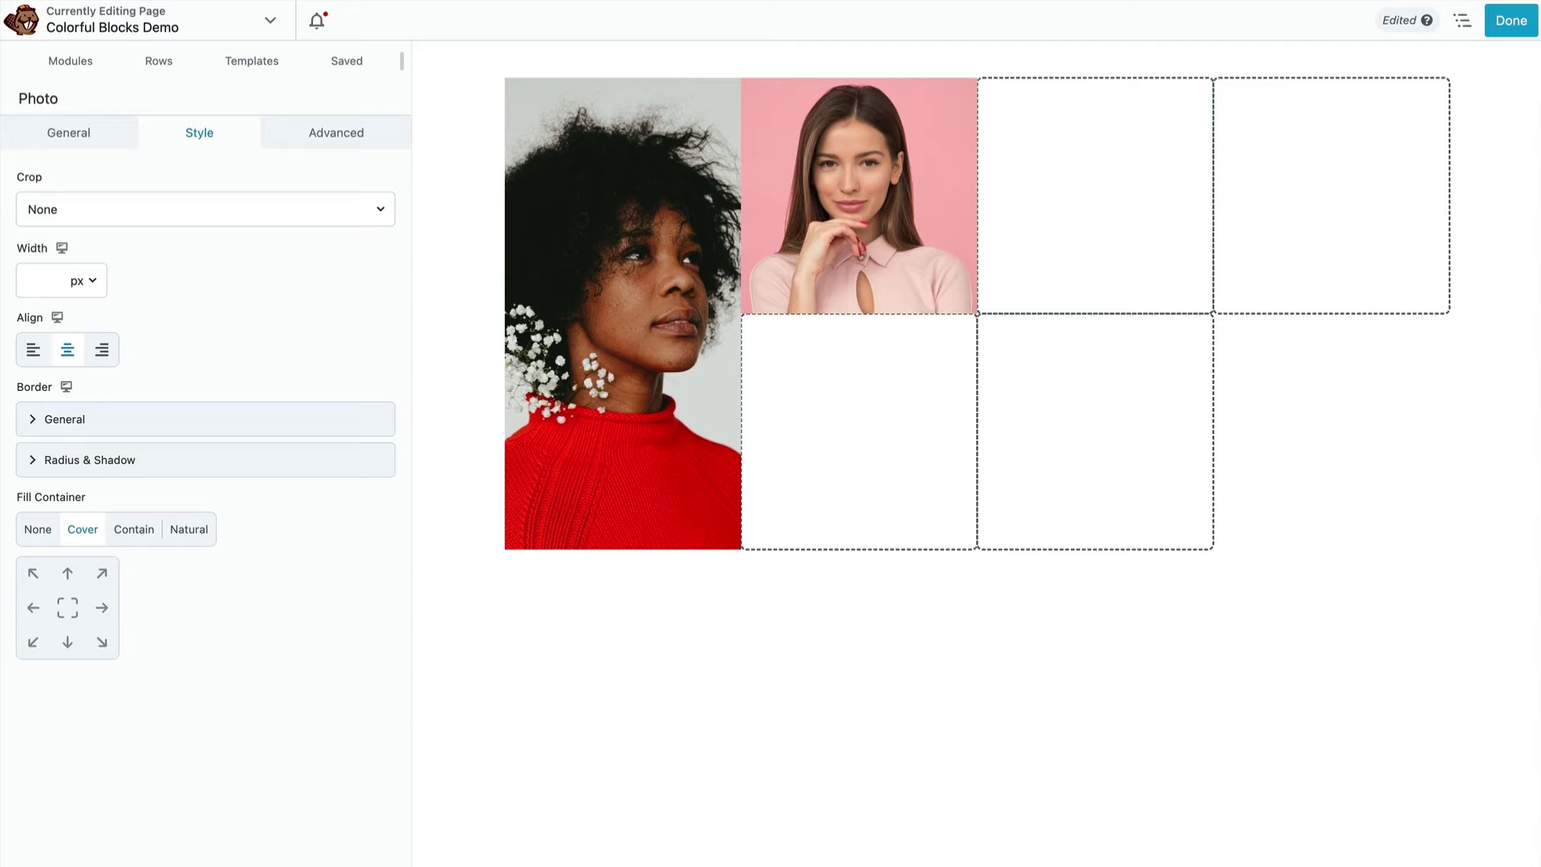
pyautogui.click(71, 61)
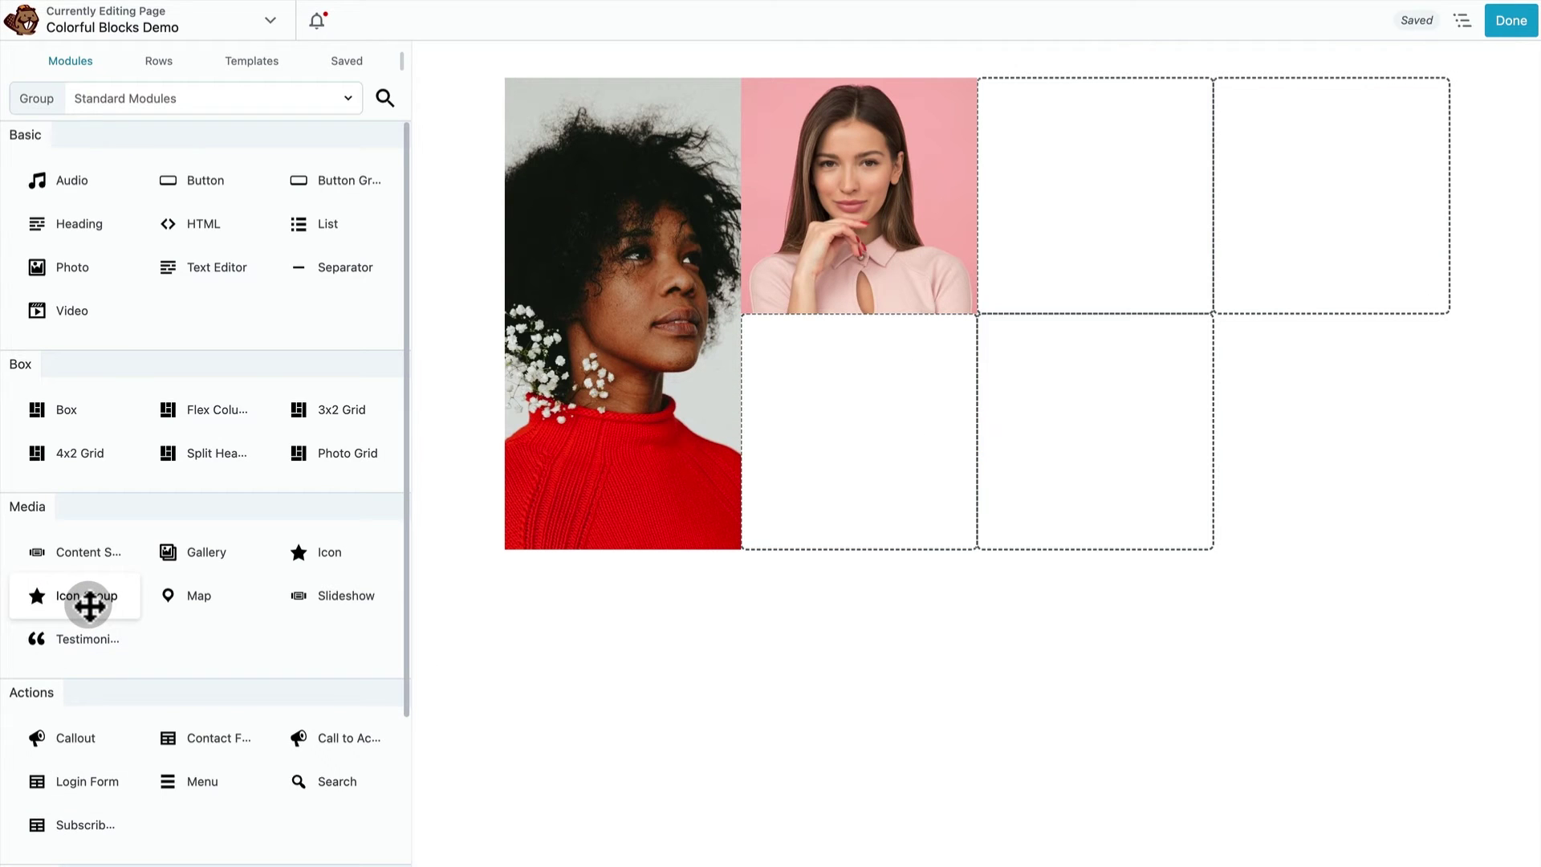
# - Add a Photo in the third top cell with the yellow-background portrait
pyautogui.moveTo(24, 285); pyautogui.dragTo(1146, 155)
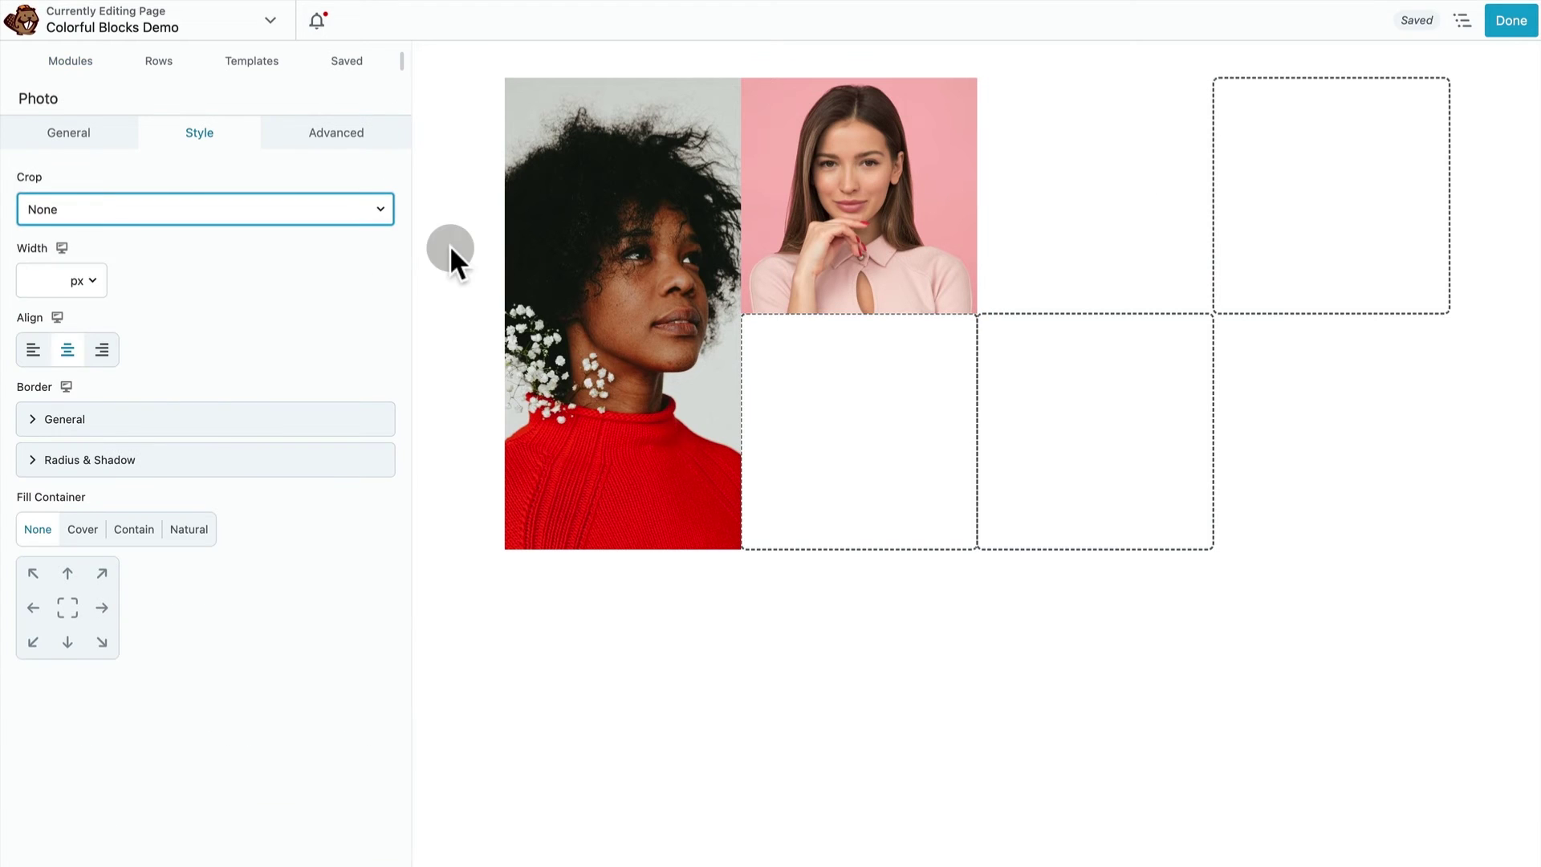
pyautogui.click(72, 136)
pyautogui.click(77, 281)
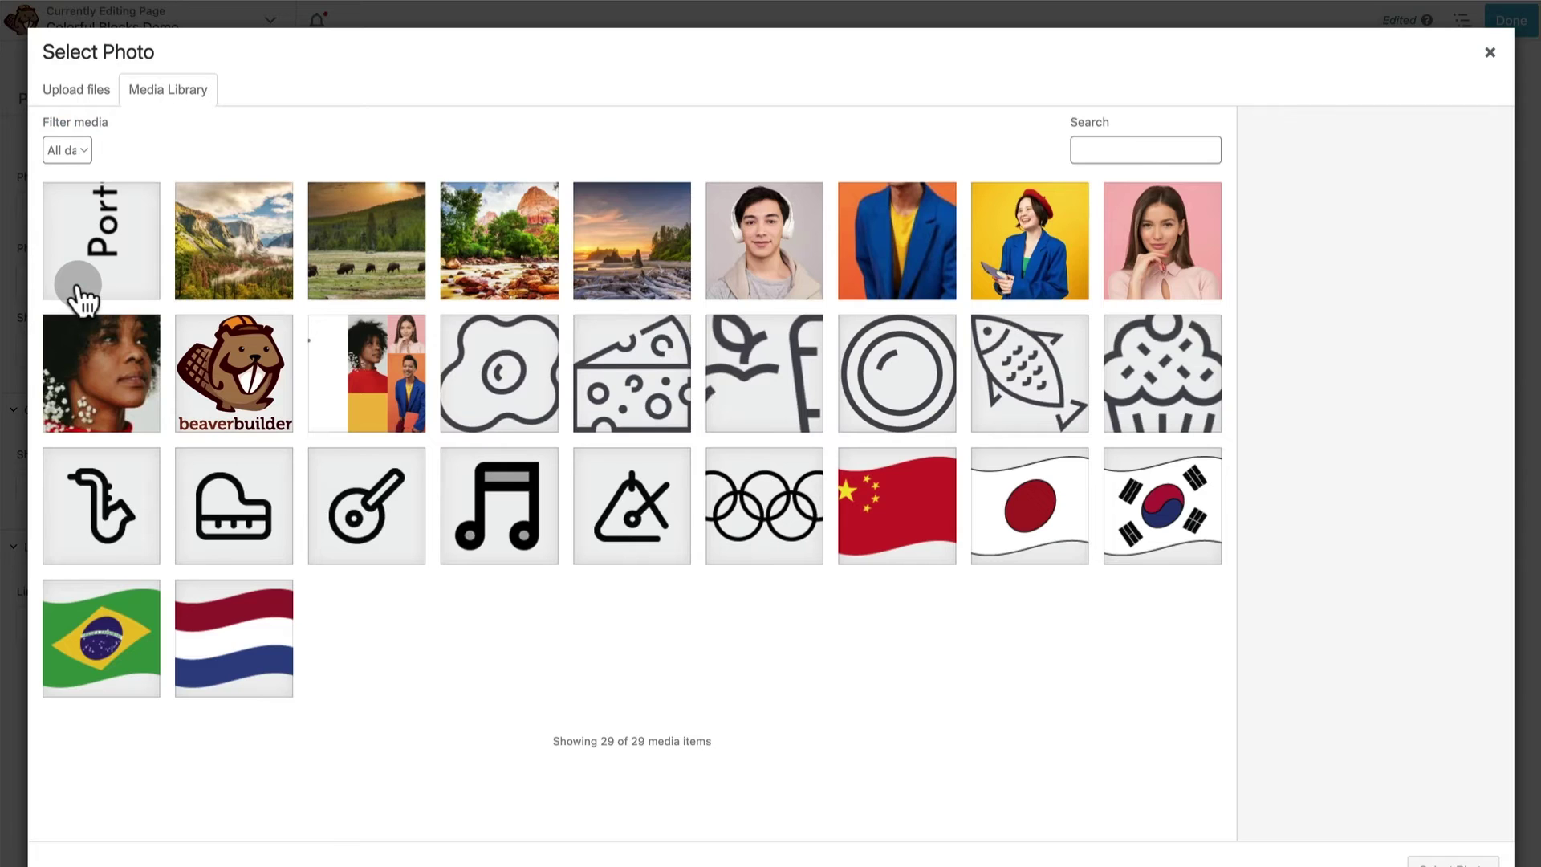
pyautogui.click(1070, 230)
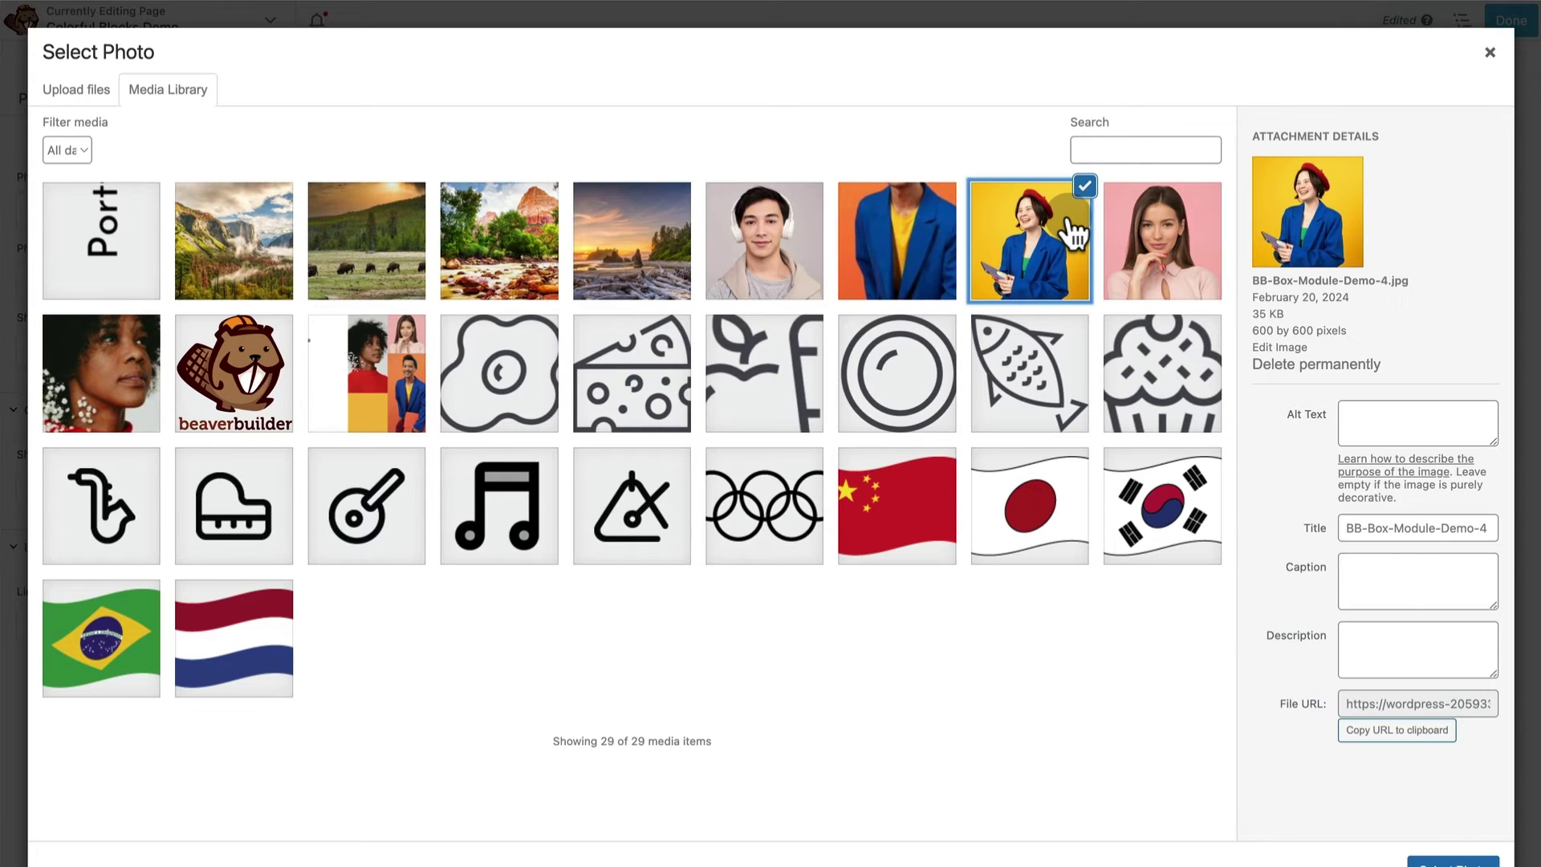
pyautogui.click(1444, 857)
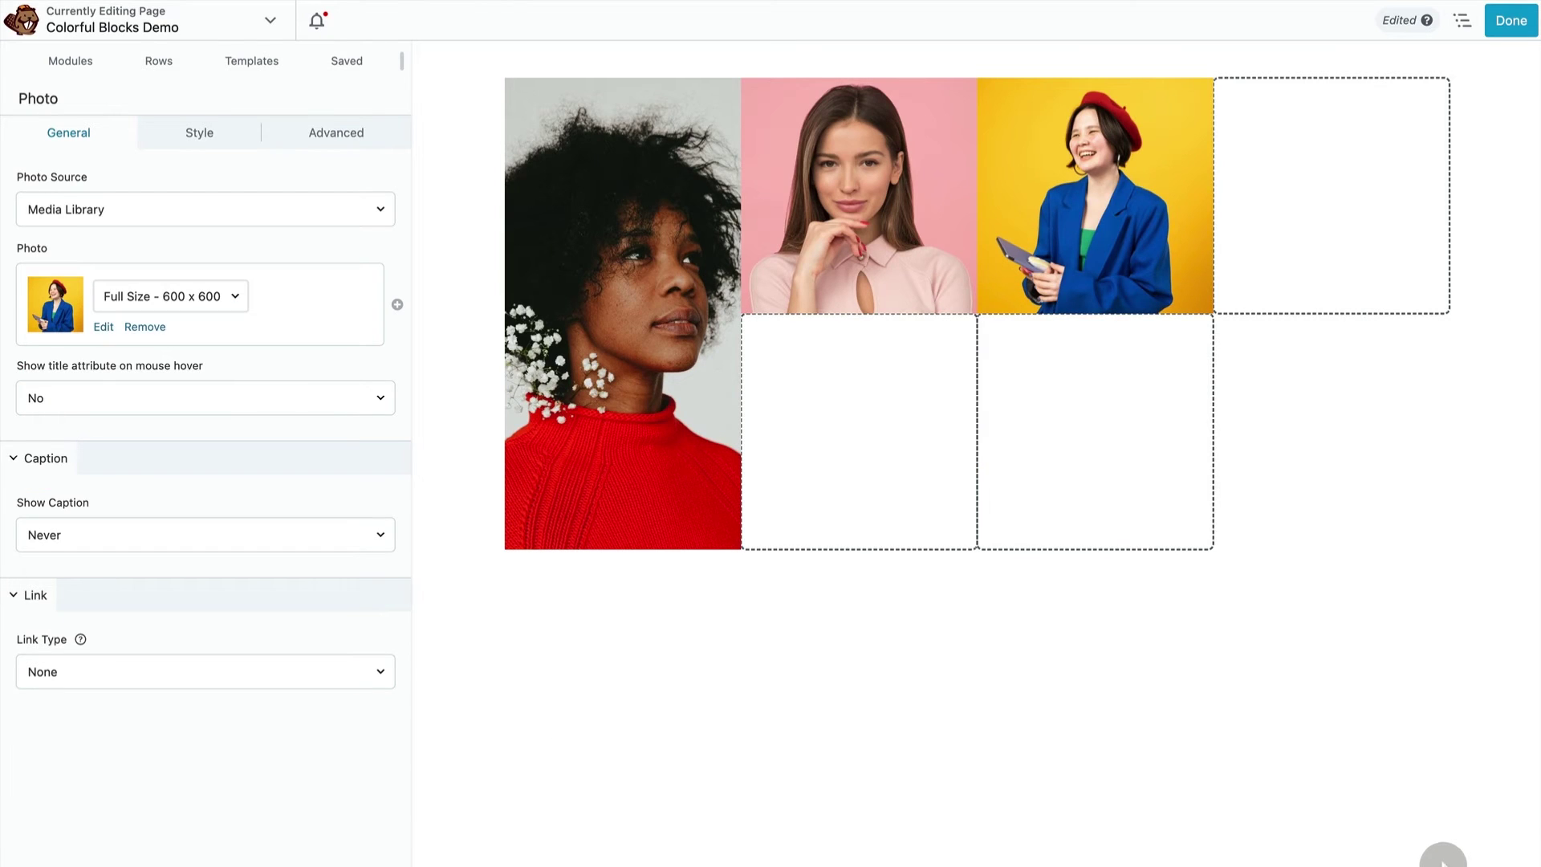
pyautogui.click(113, 859)
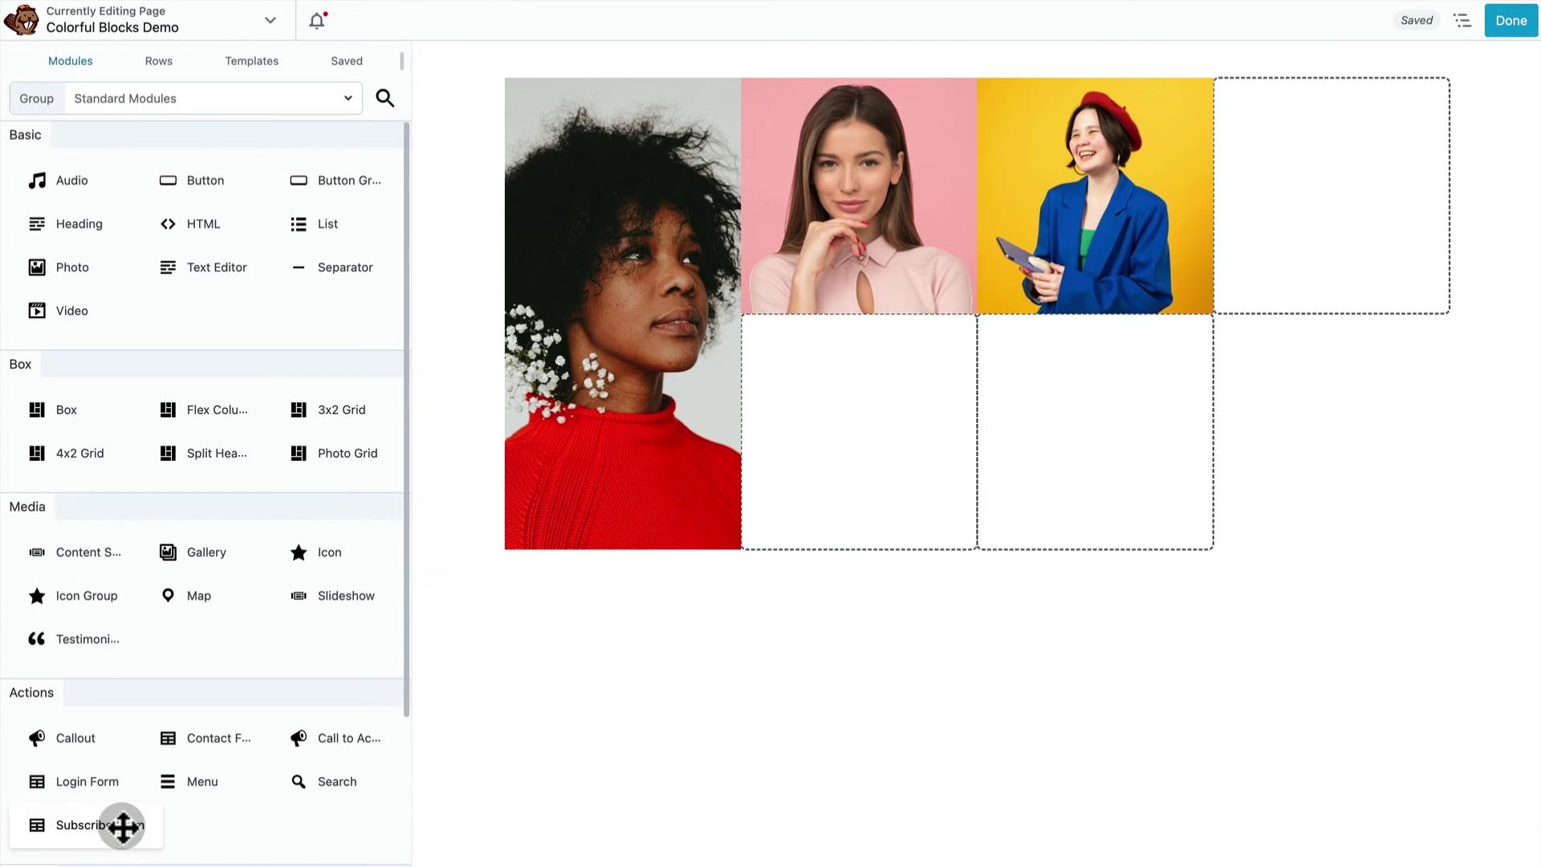
# - Add a Photo in the fourth top cell with the orange-background portrait
pyautogui.moveTo(41, 269); pyautogui.dragTo(1294, 170)
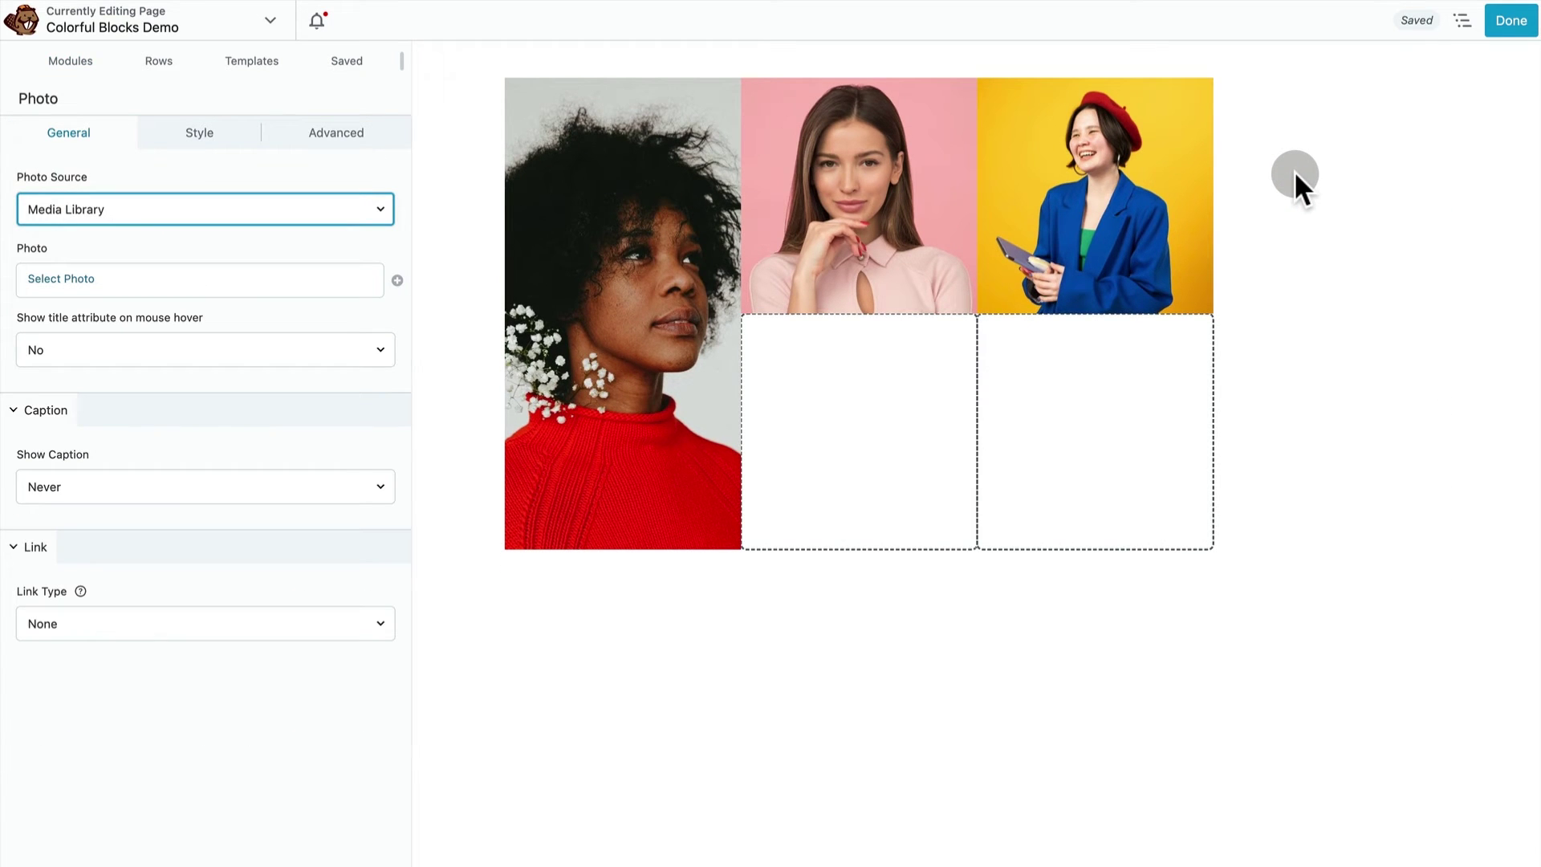
pyautogui.click(53, 279)
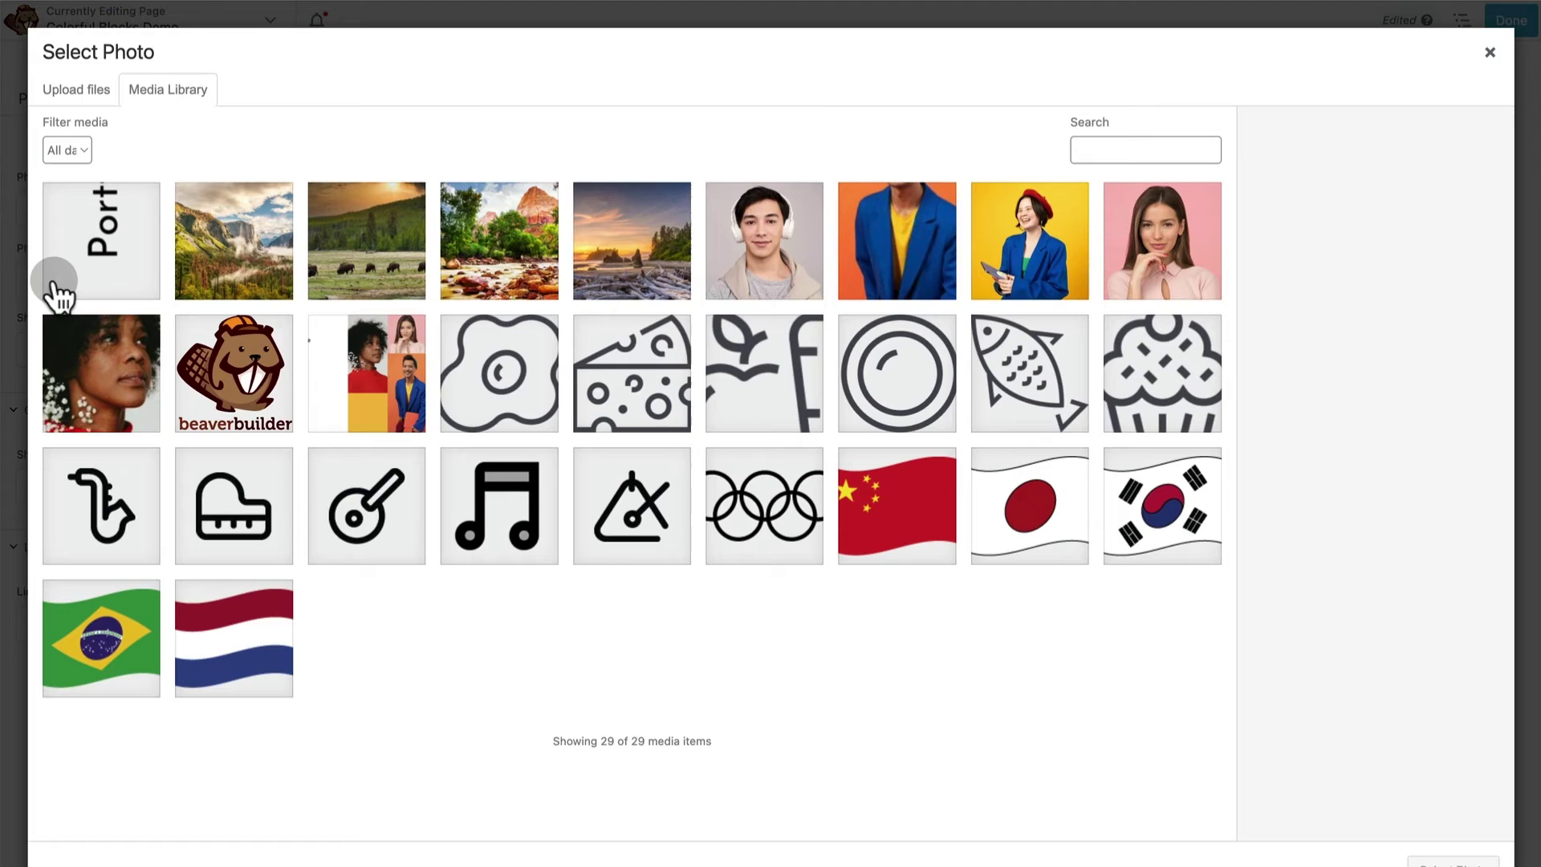
pyautogui.click(919, 234)
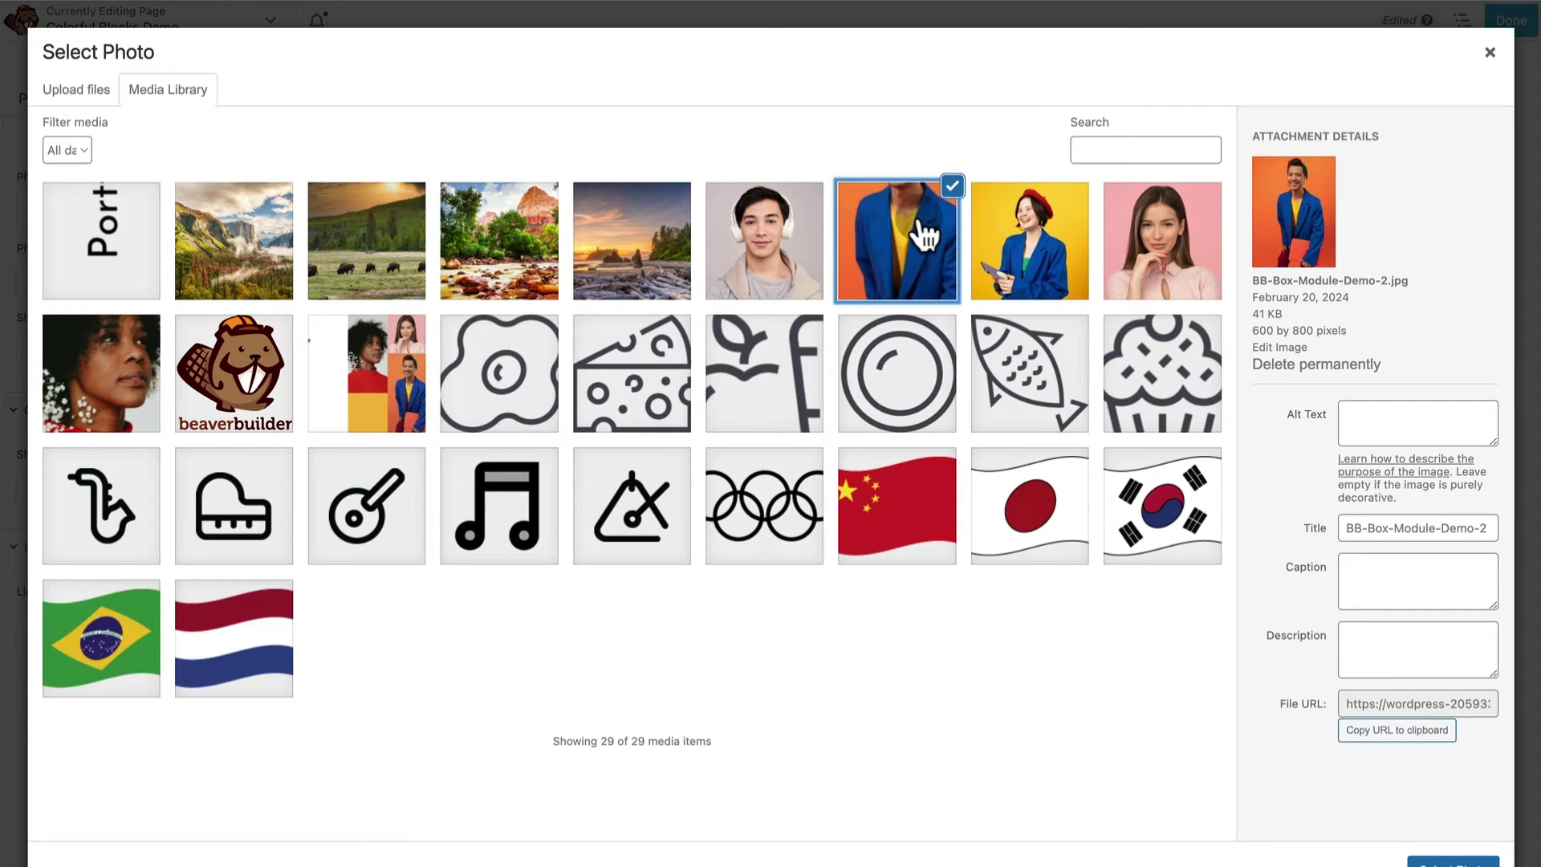
pyautogui.click(1449, 860)
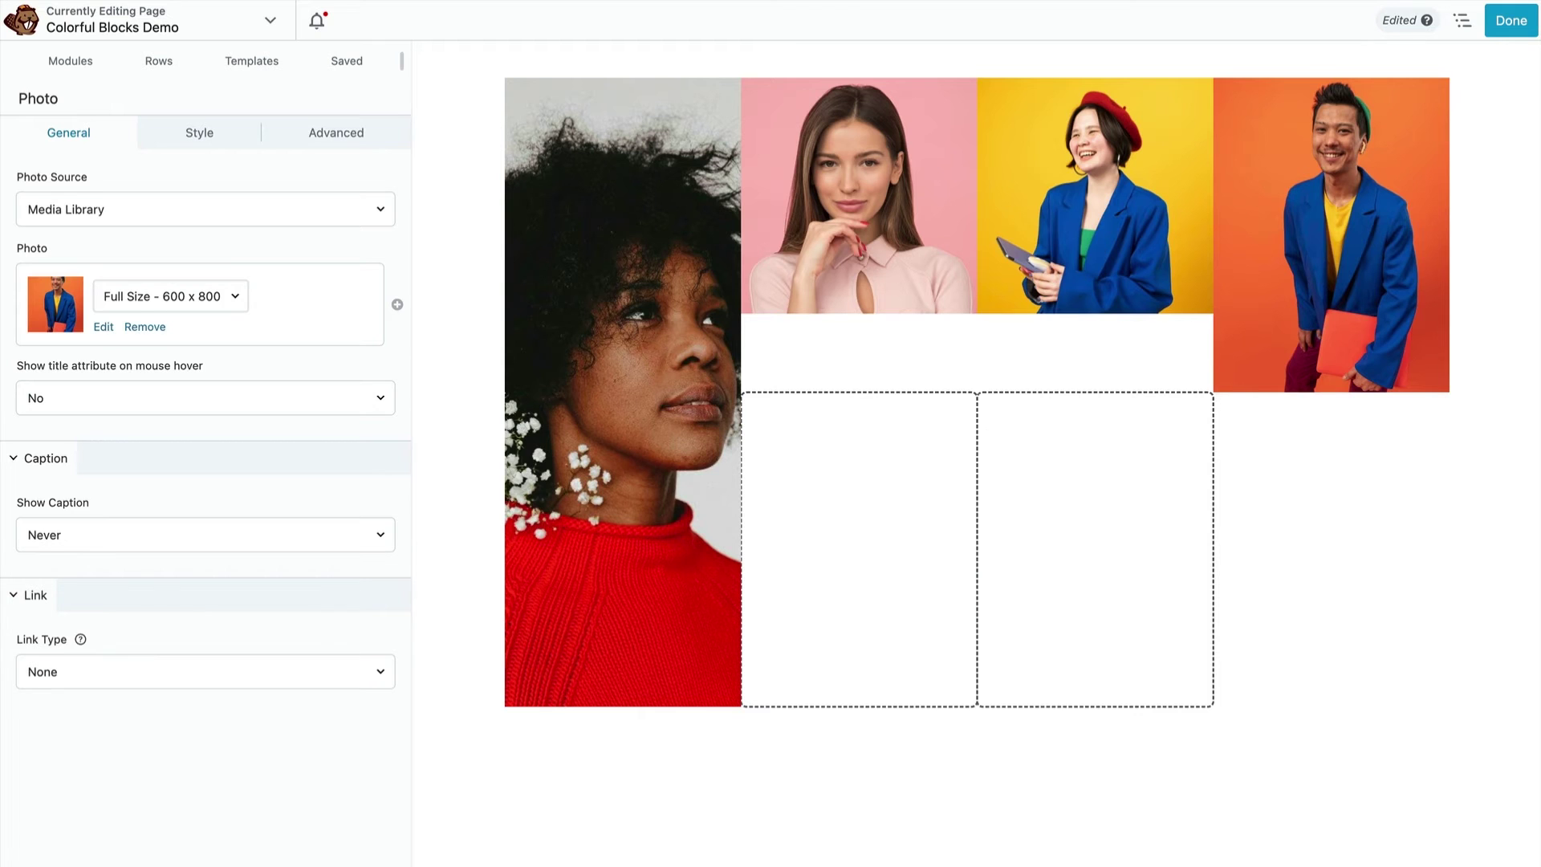
pyautogui.click(1464, 21)
# - Set the fourth cell's Flex Row box to a Grid Row Span of 2
pyautogui.click(1375, 320)
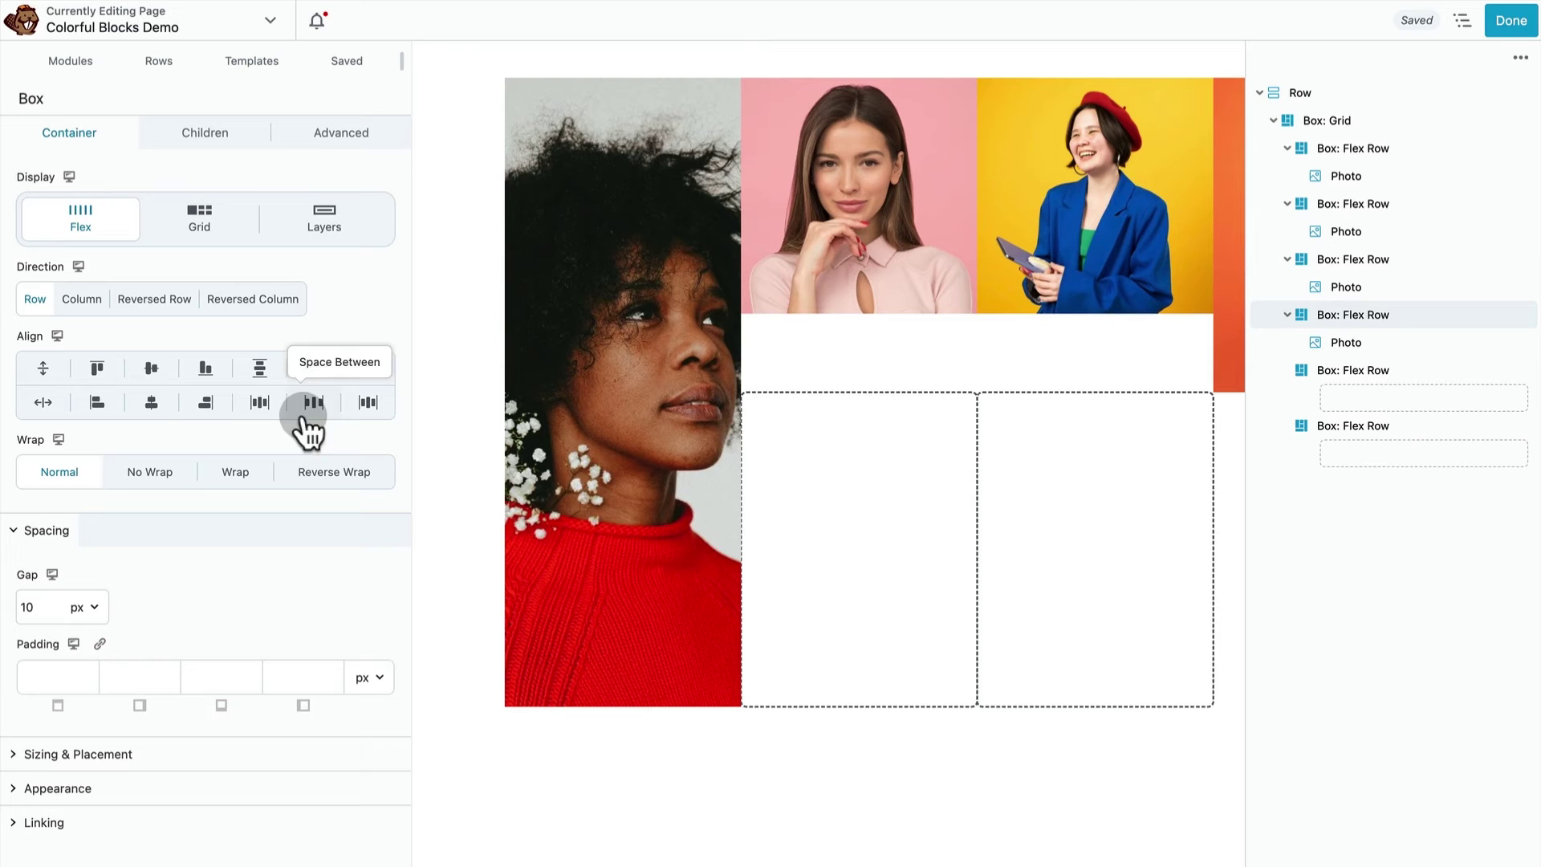
pyautogui.click(224, 753)
pyautogui.scroll(-5, 225, 753)
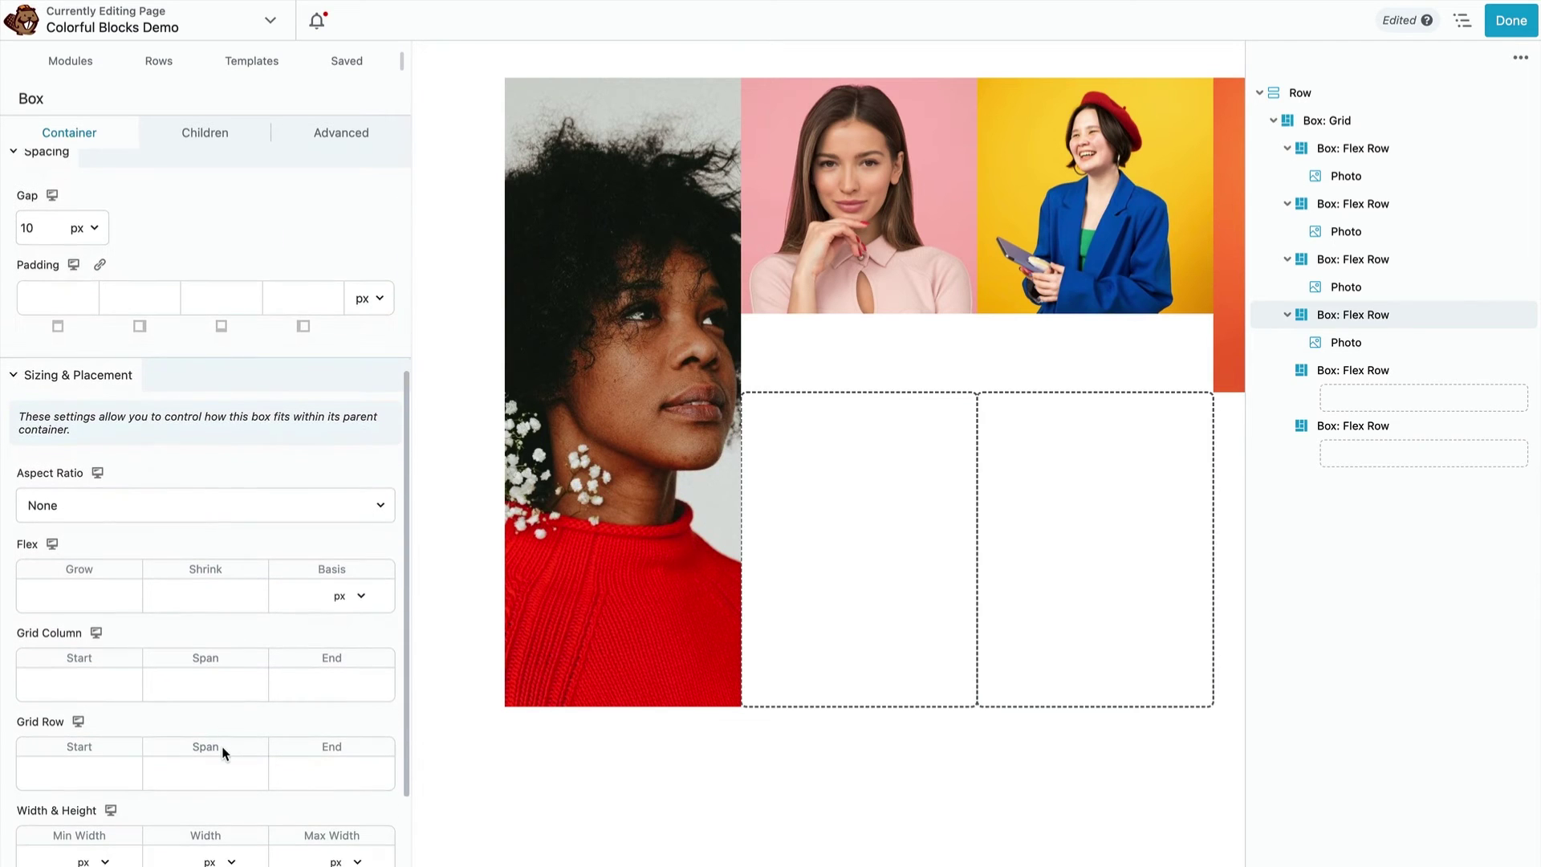
pyautogui.click(234, 697)
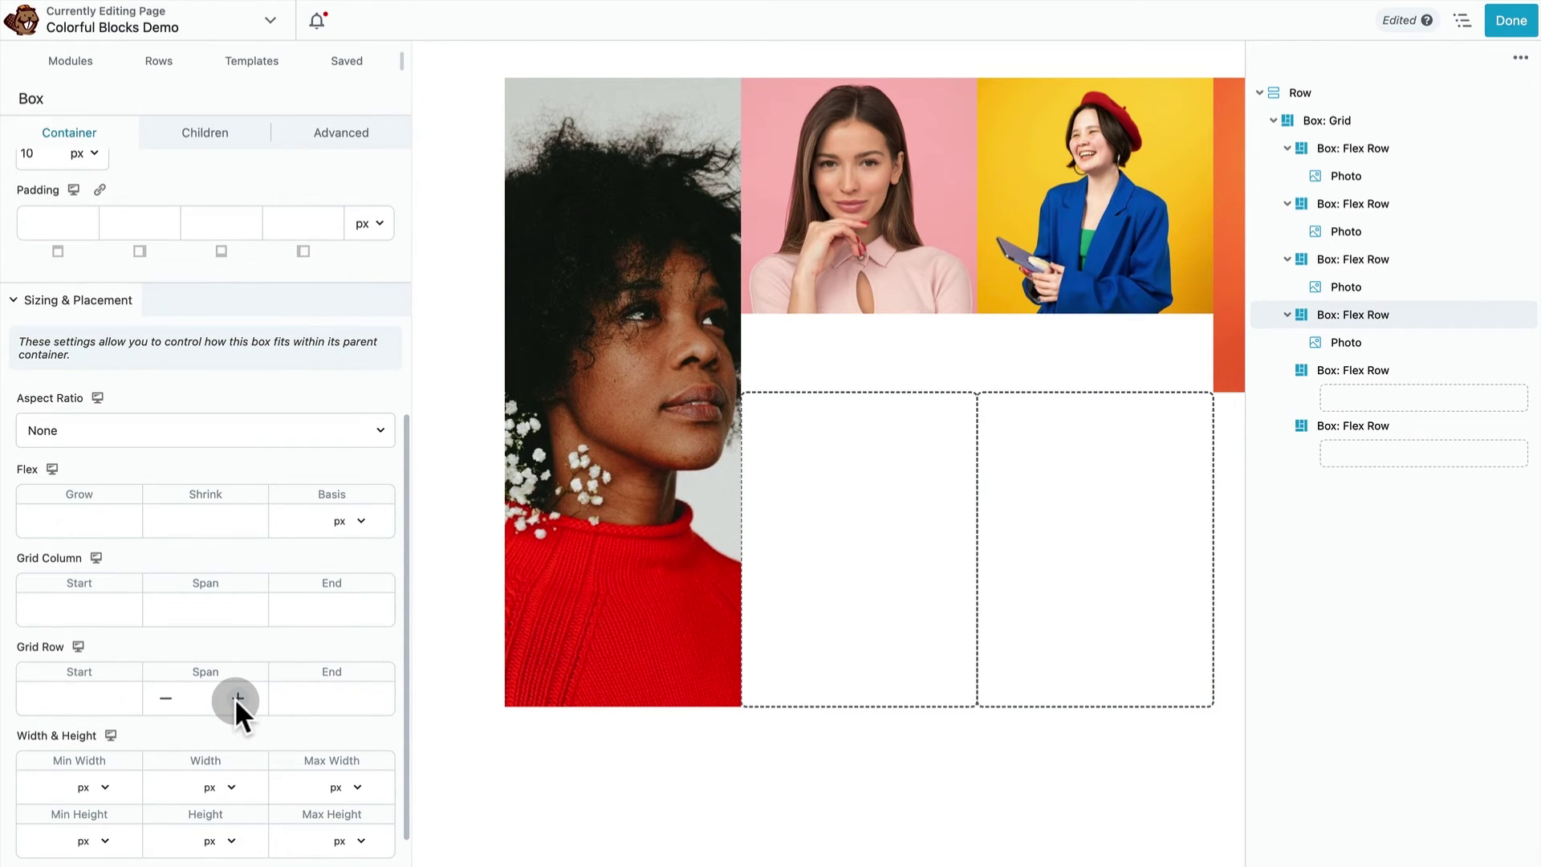
pyautogui.click(234, 696)
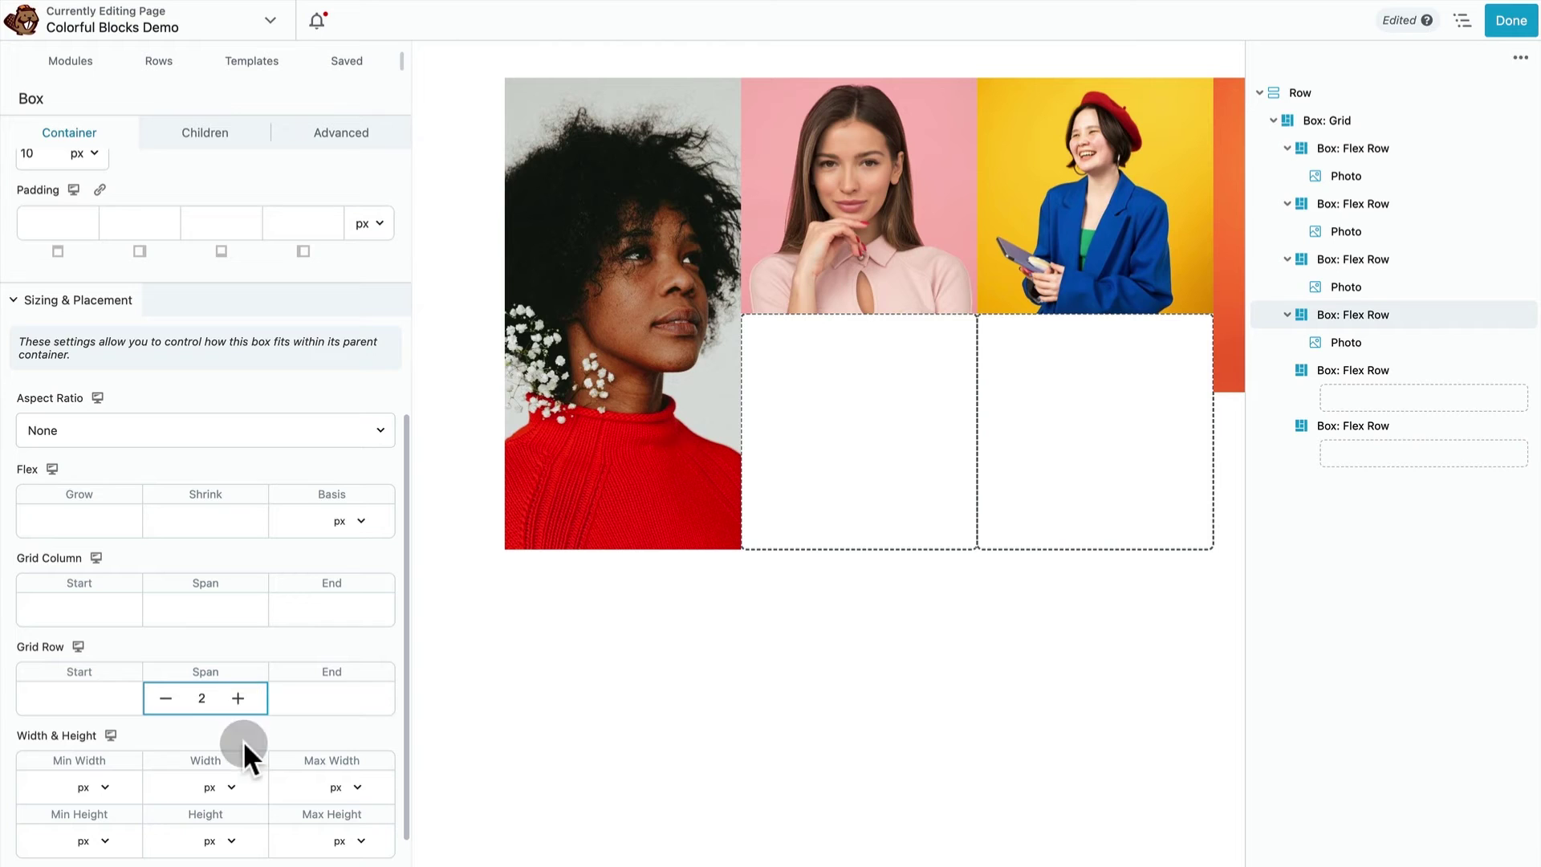
pyautogui.click(65, 853)
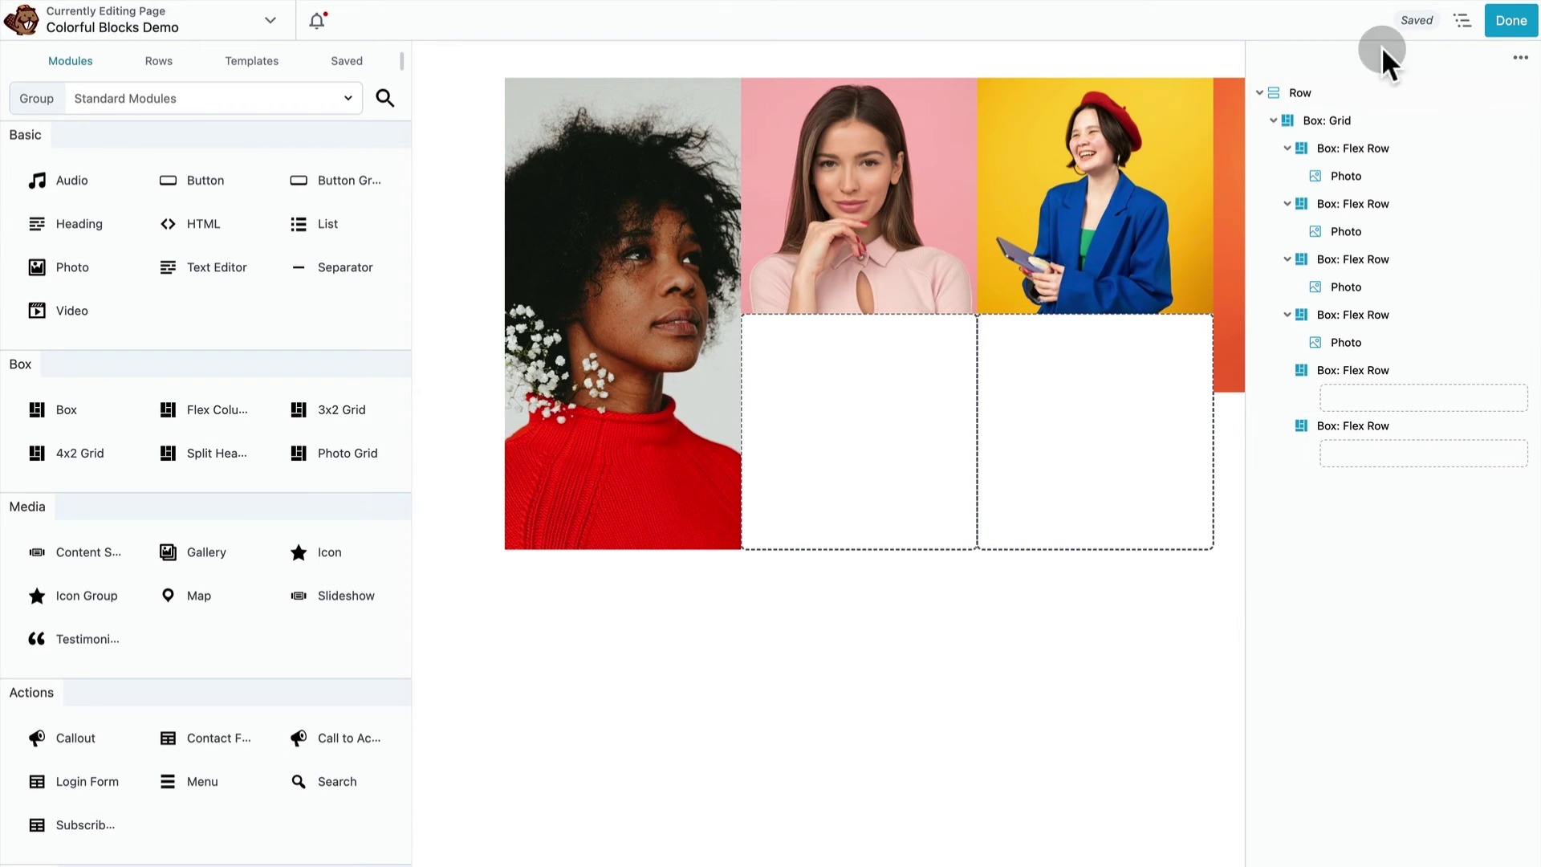
pyautogui.click(1462, 22)
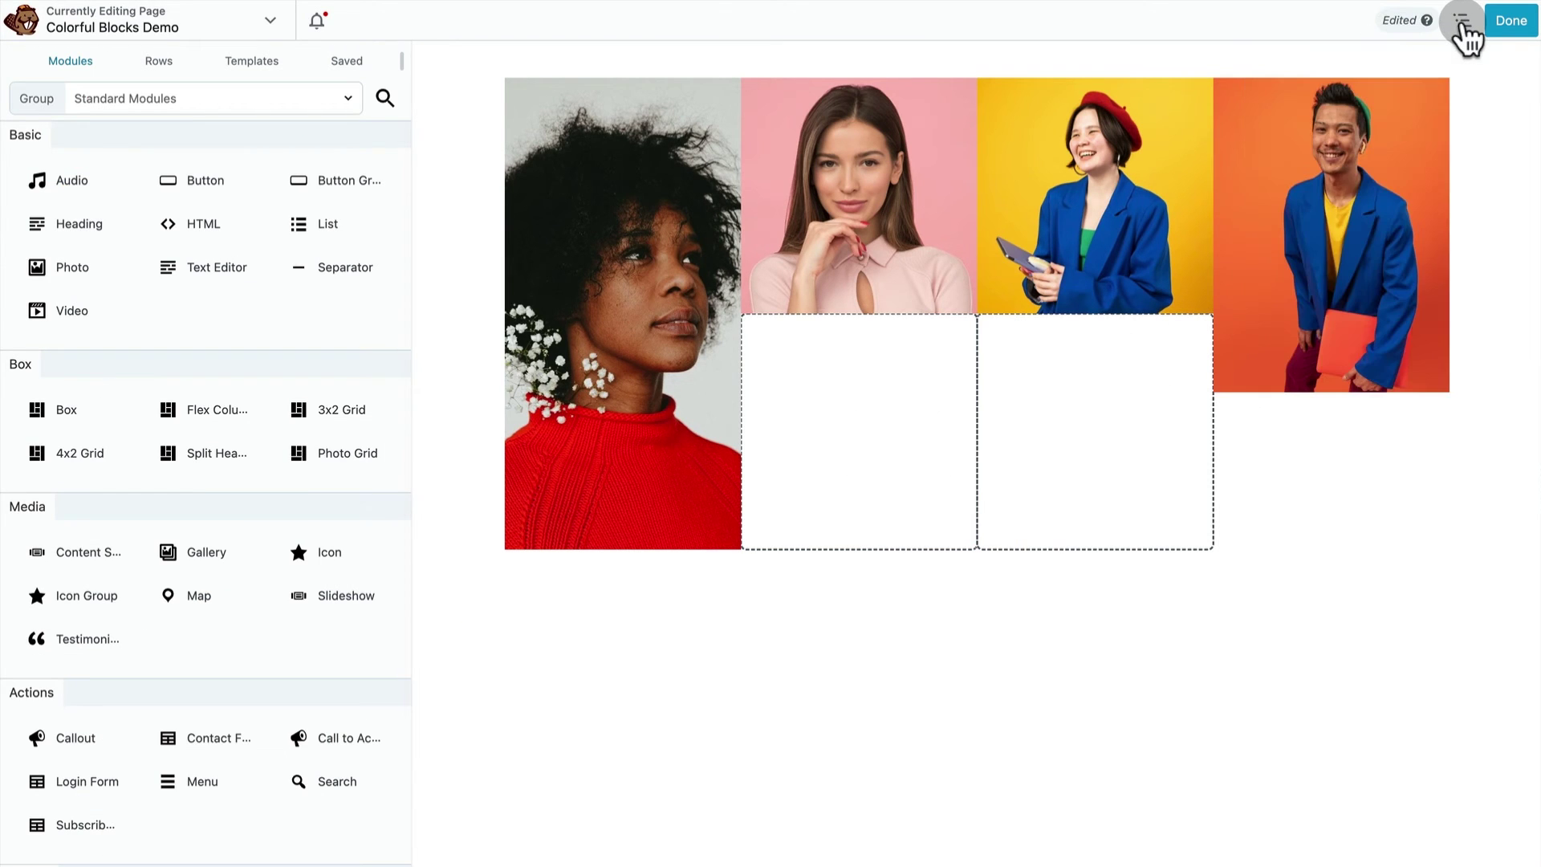
# - Set the orange-background photo's Fill Container to Cover
pyautogui.click(1423, 123)
pyautogui.click(202, 136)
pyautogui.click(78, 529)
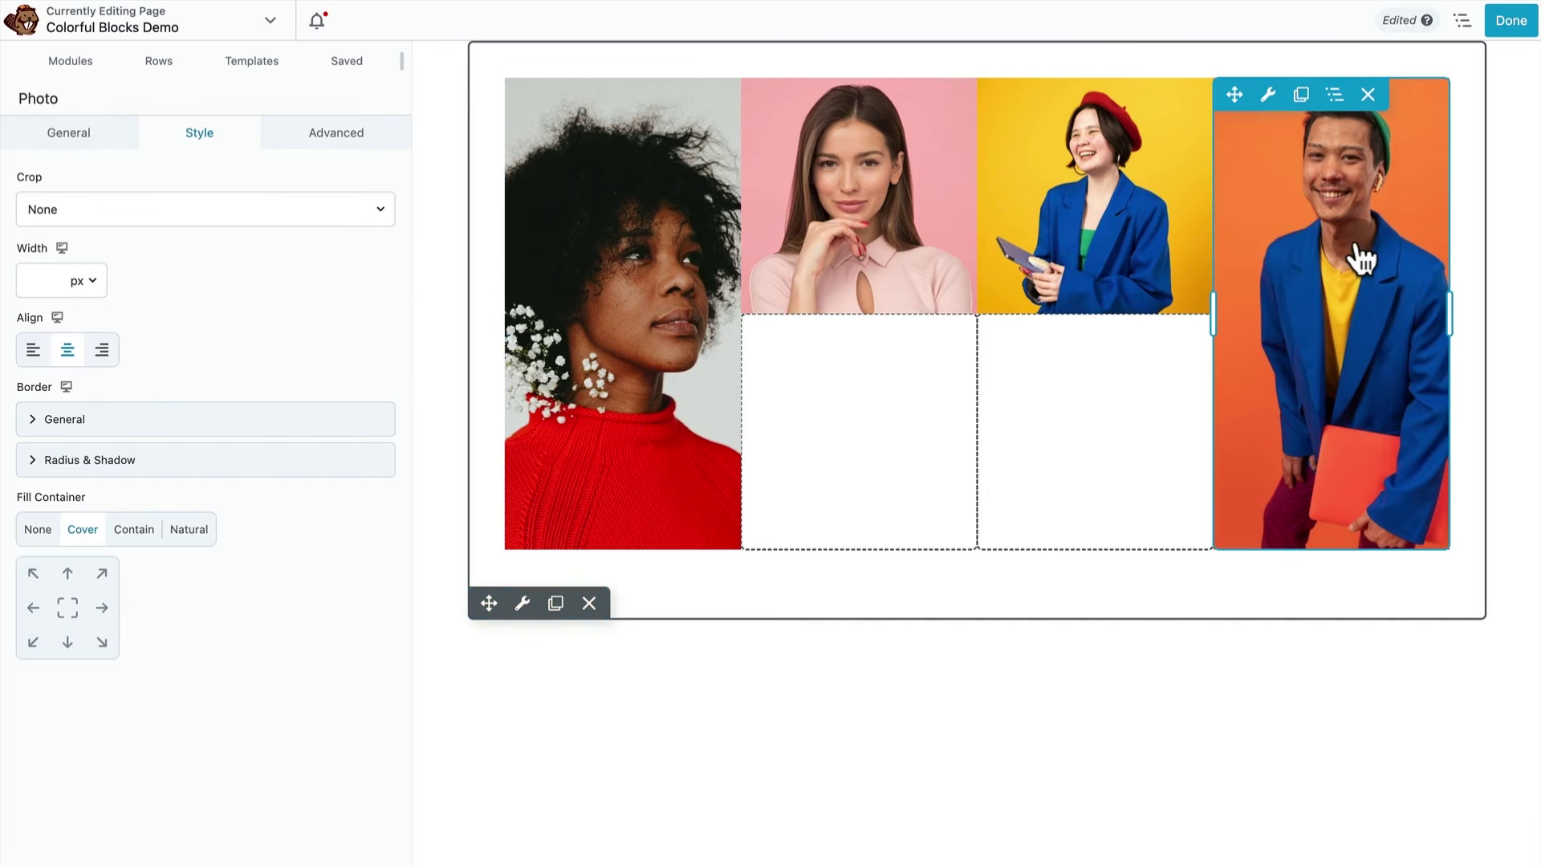
# - Raise the grid Box's Grid Columns tracks from 4 to 5 and close the panels
pyautogui.click(1462, 23)
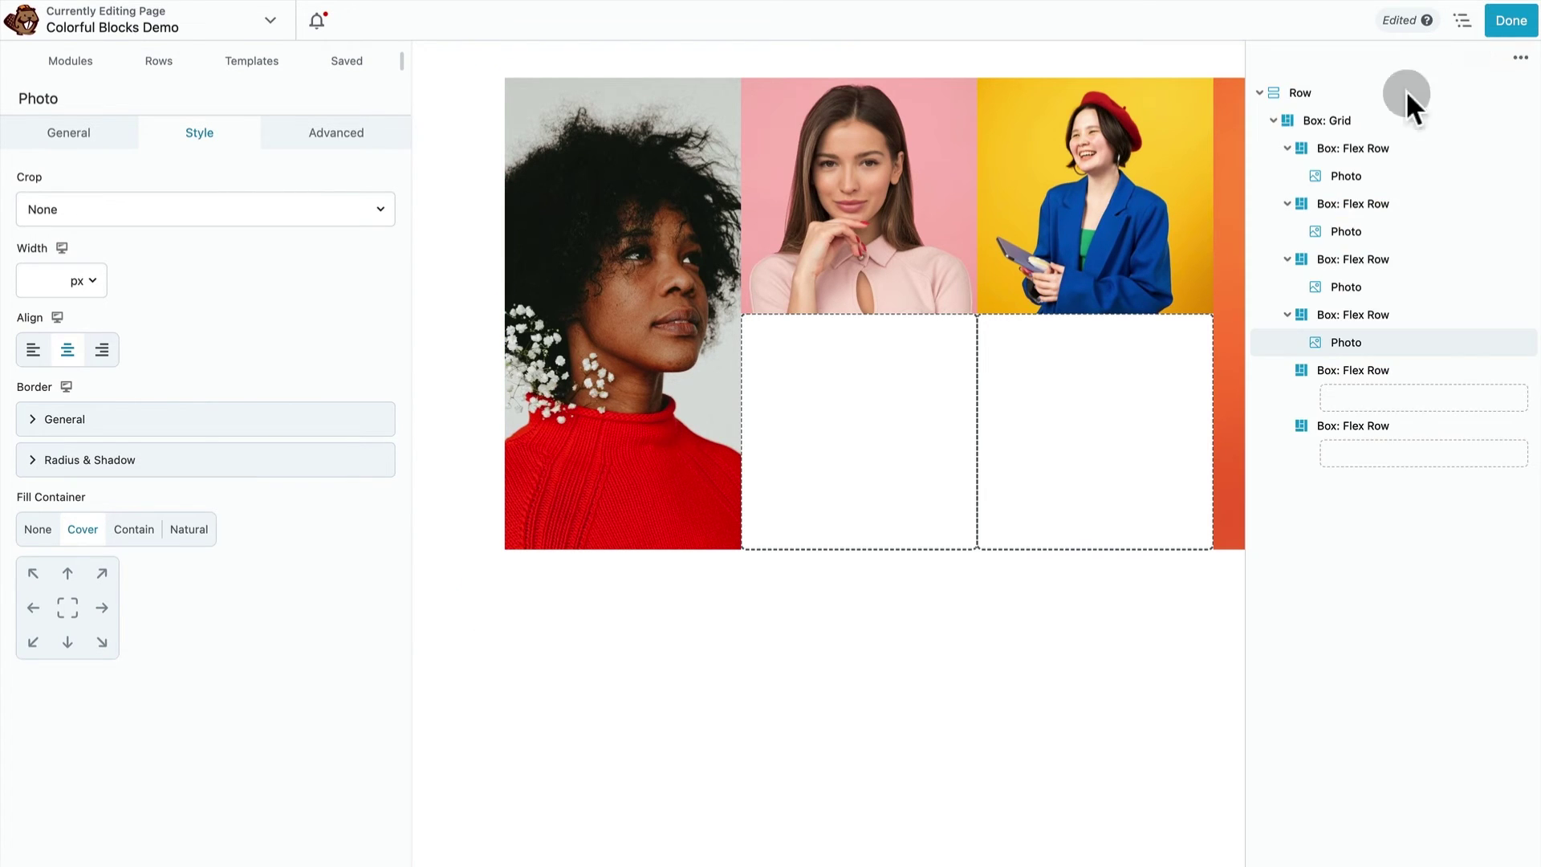
pyautogui.click(1375, 121)
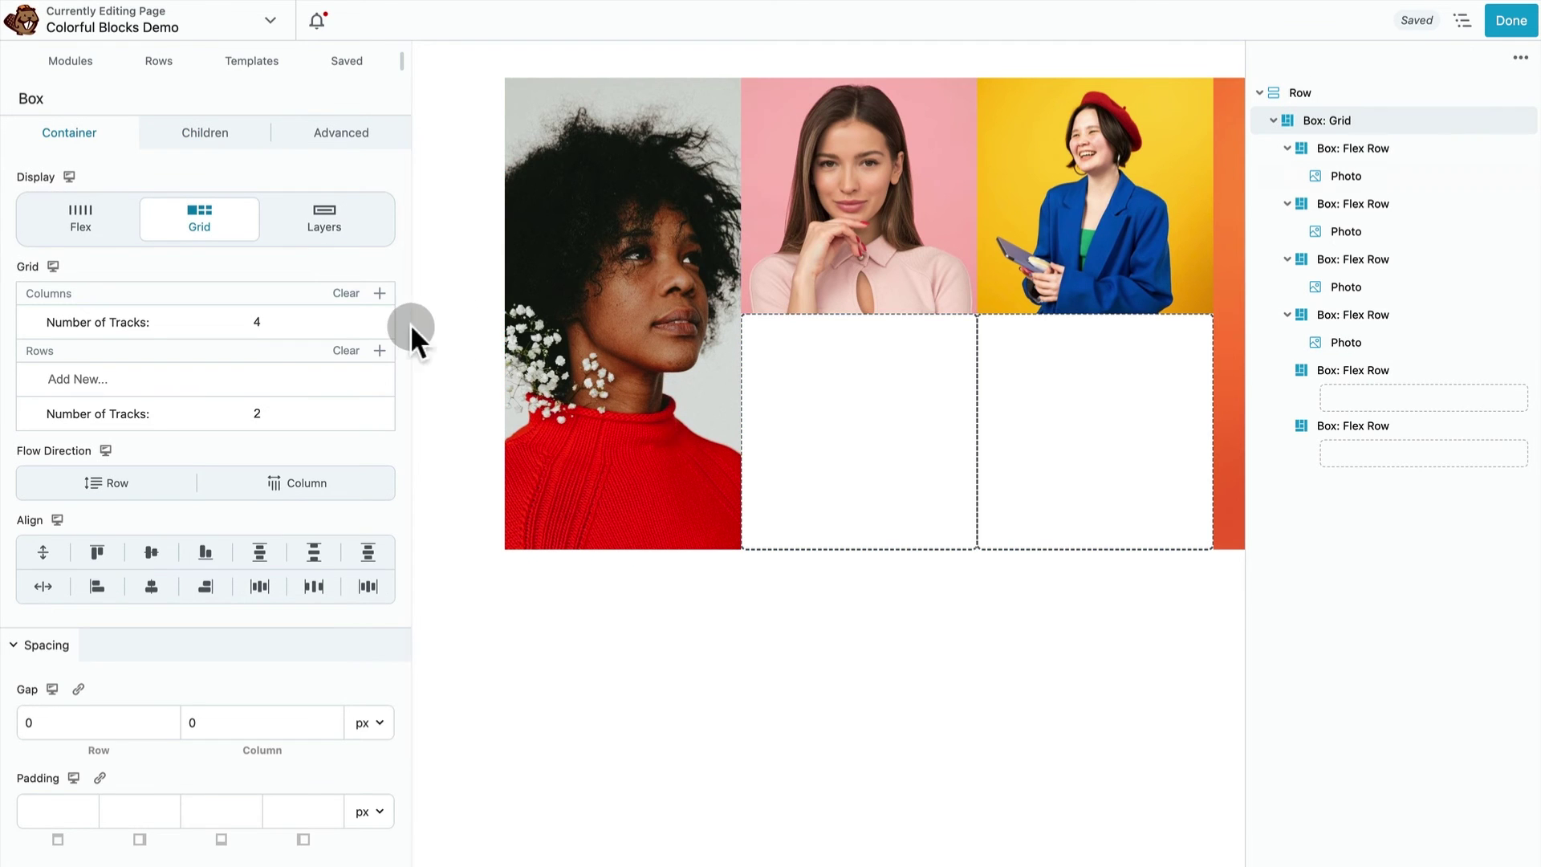
pyautogui.click(318, 320)
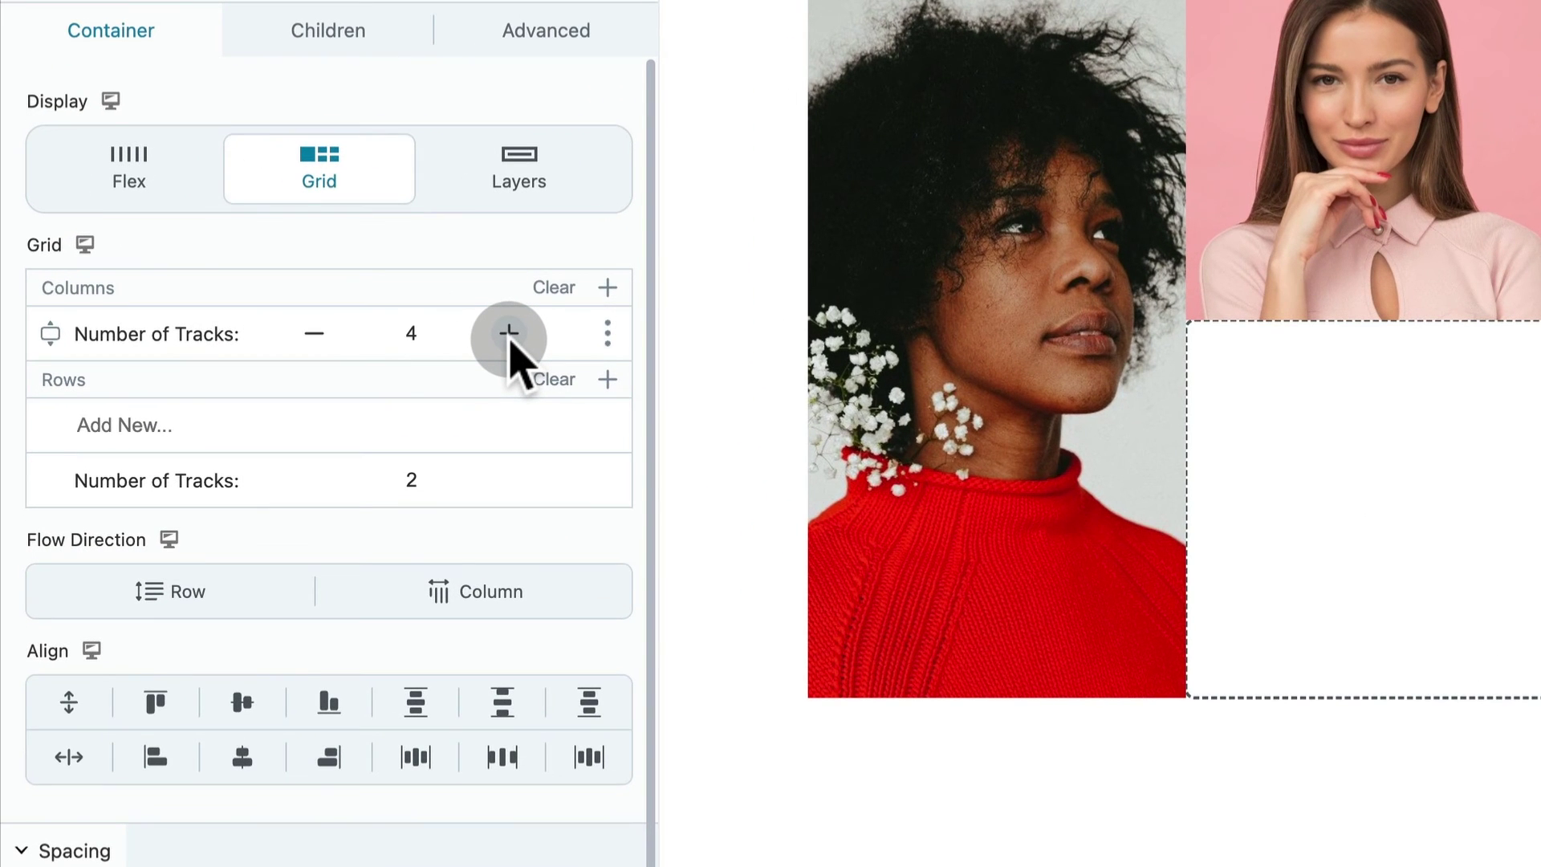
pyautogui.click(509, 334)
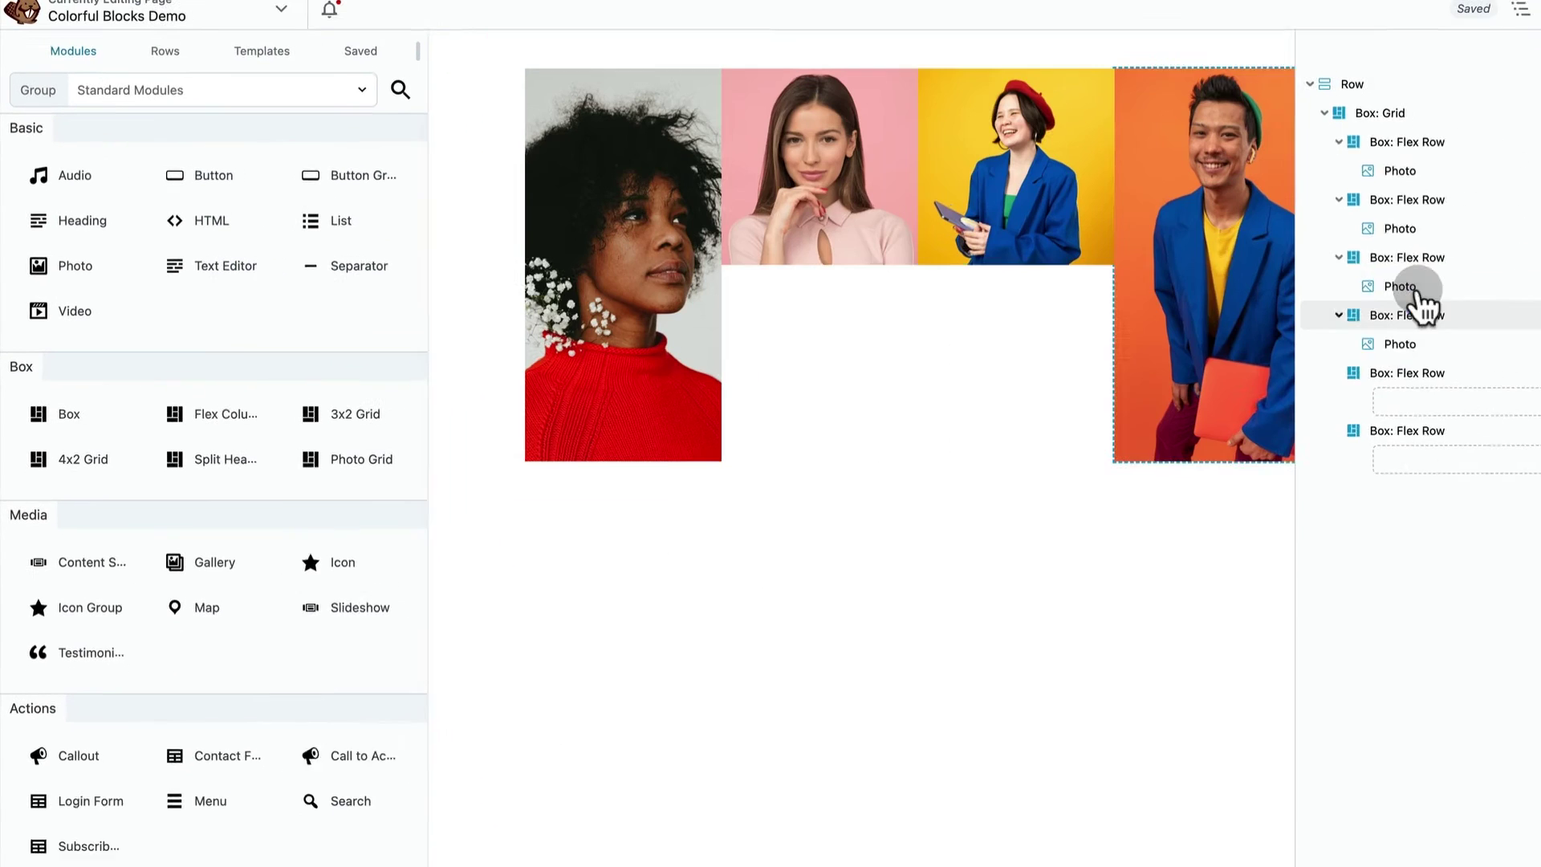
pyautogui.click(1461, 44)
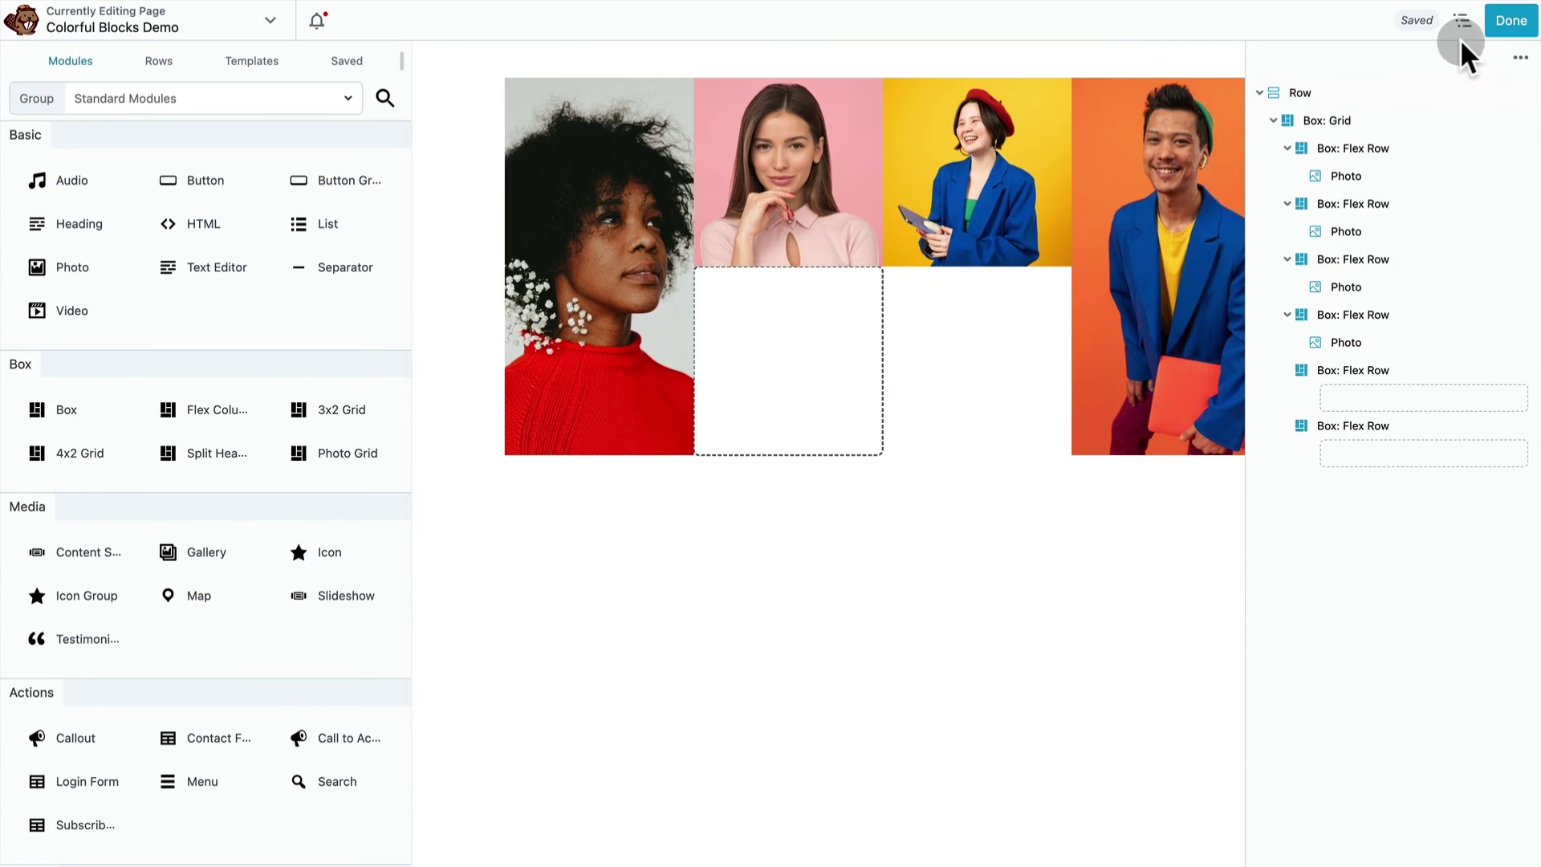
pyautogui.click(1456, 50)
# - Give the empty fifth-column top box a Vivid green cyan background colour
pyautogui.click(1130, 148)
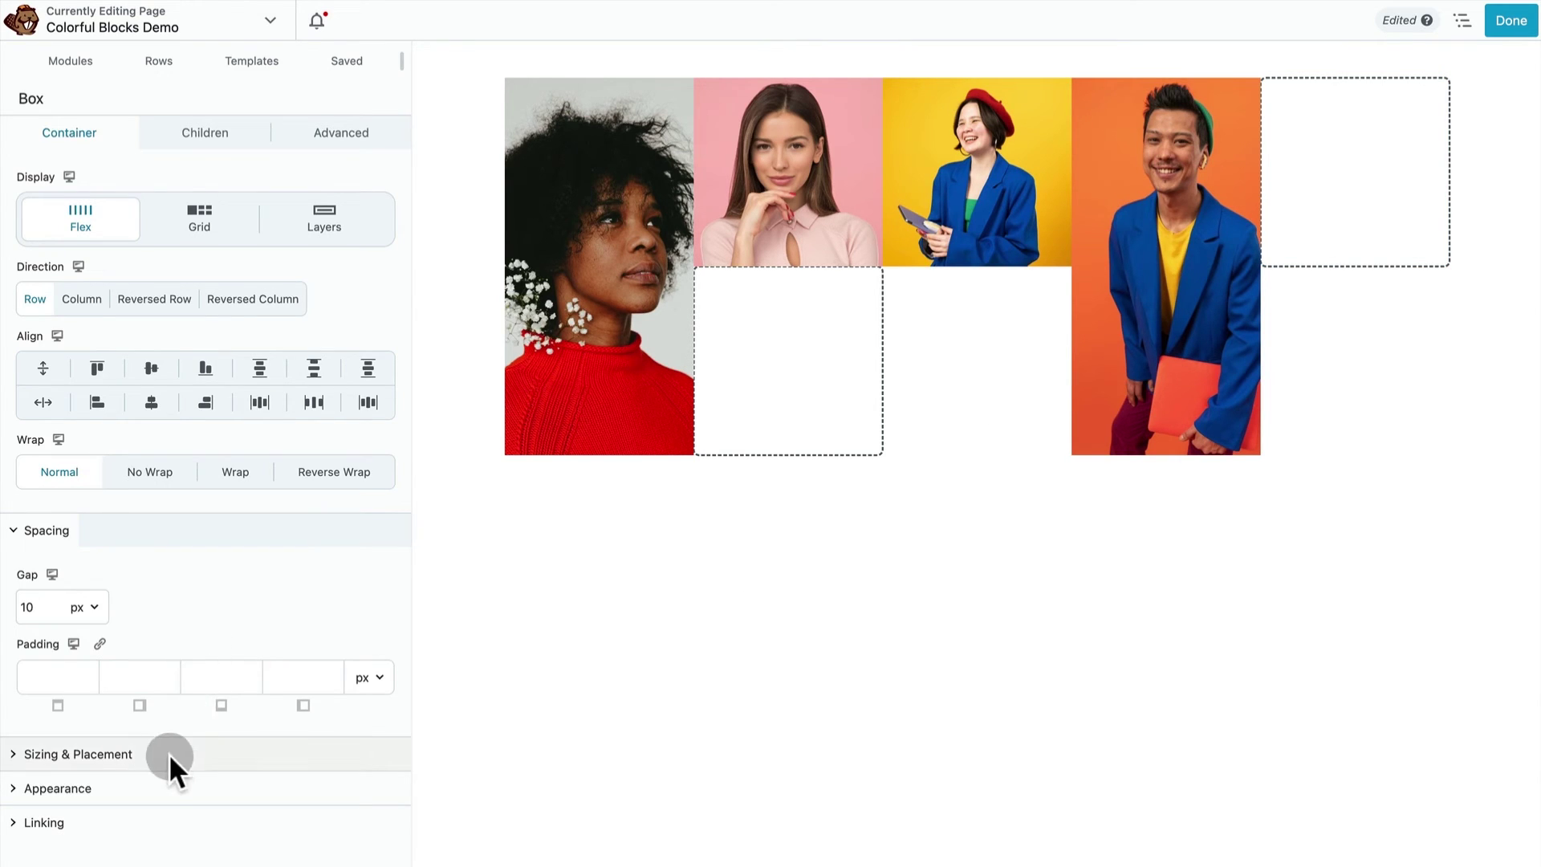
pyautogui.click(160, 788)
pyautogui.scroll(-3, 159, 787)
pyautogui.click(223, 628)
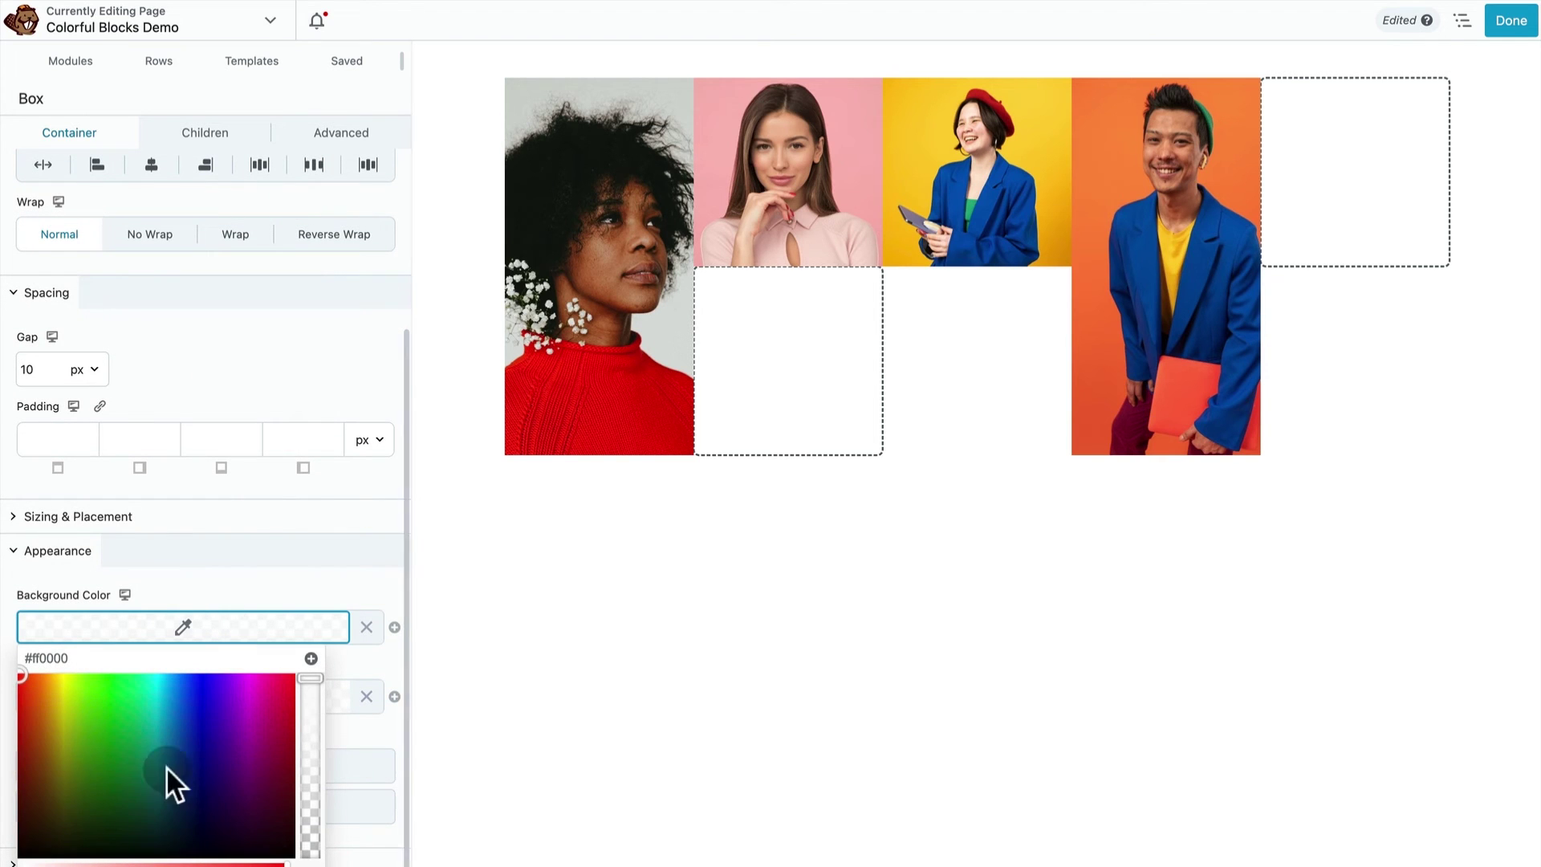
pyautogui.scroll(-5, 182, 735)
pyautogui.scroll(-3, 181, 735)
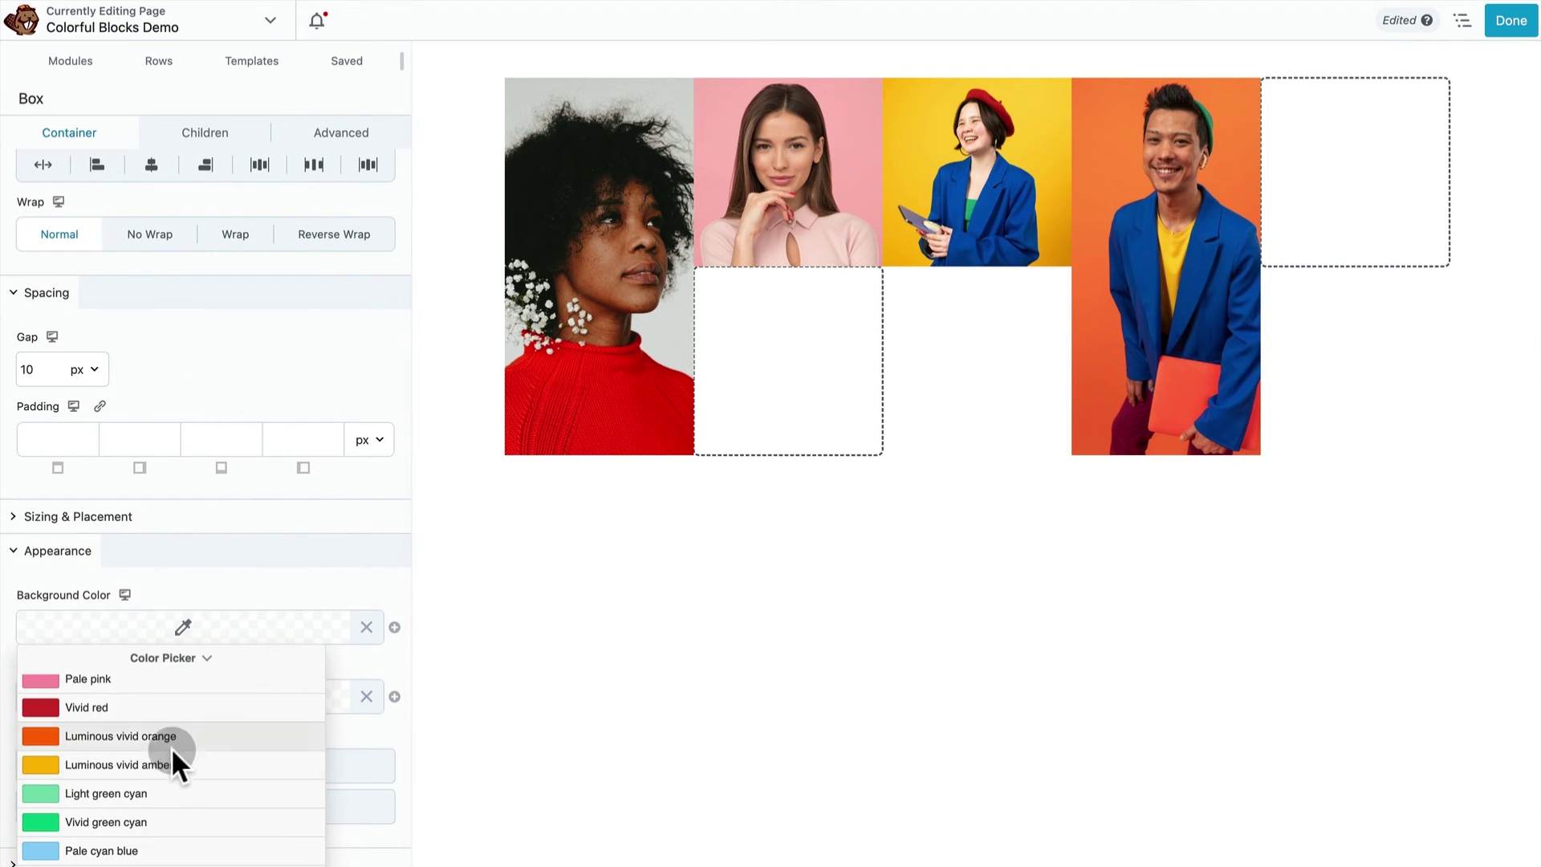
pyautogui.click(137, 824)
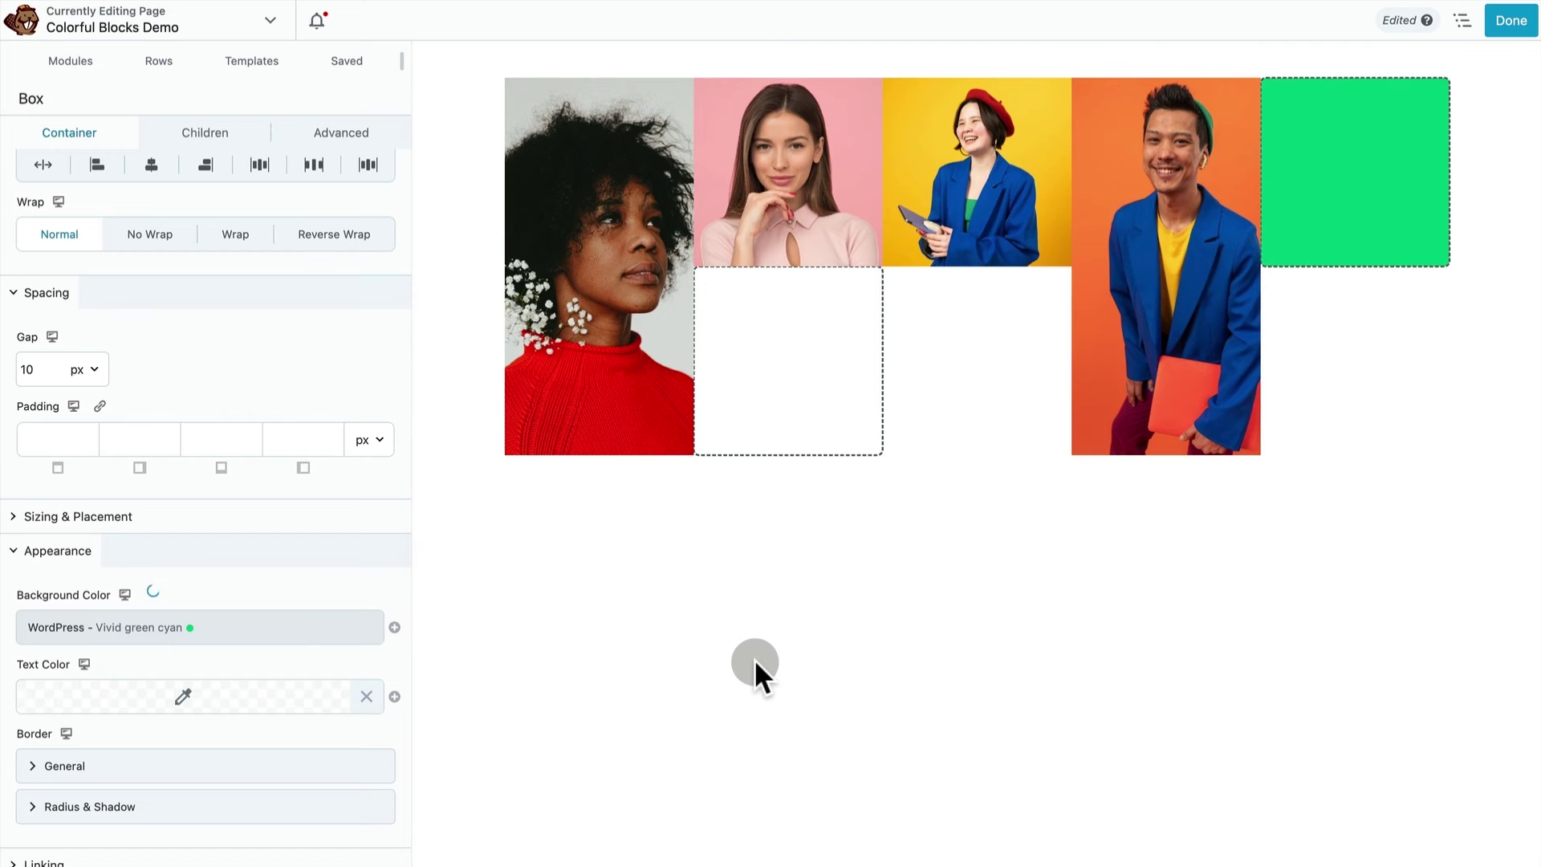
pyautogui.press('Escape')
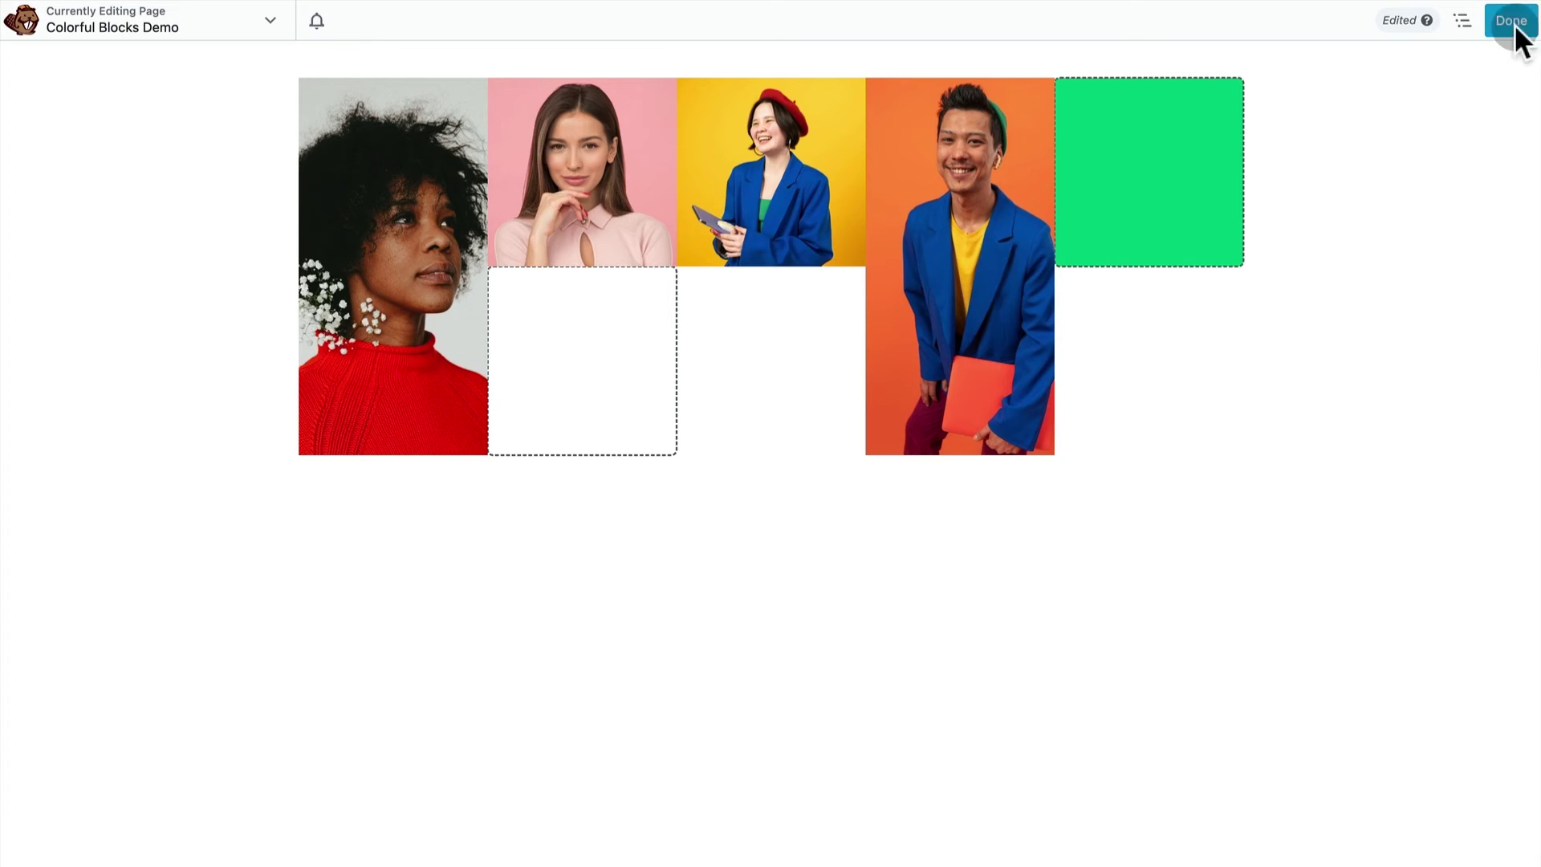
# - Duplicate the last empty Box: Flex Row twice from the Outline, then select the box under the second portrait
pyautogui.click(1462, 20)
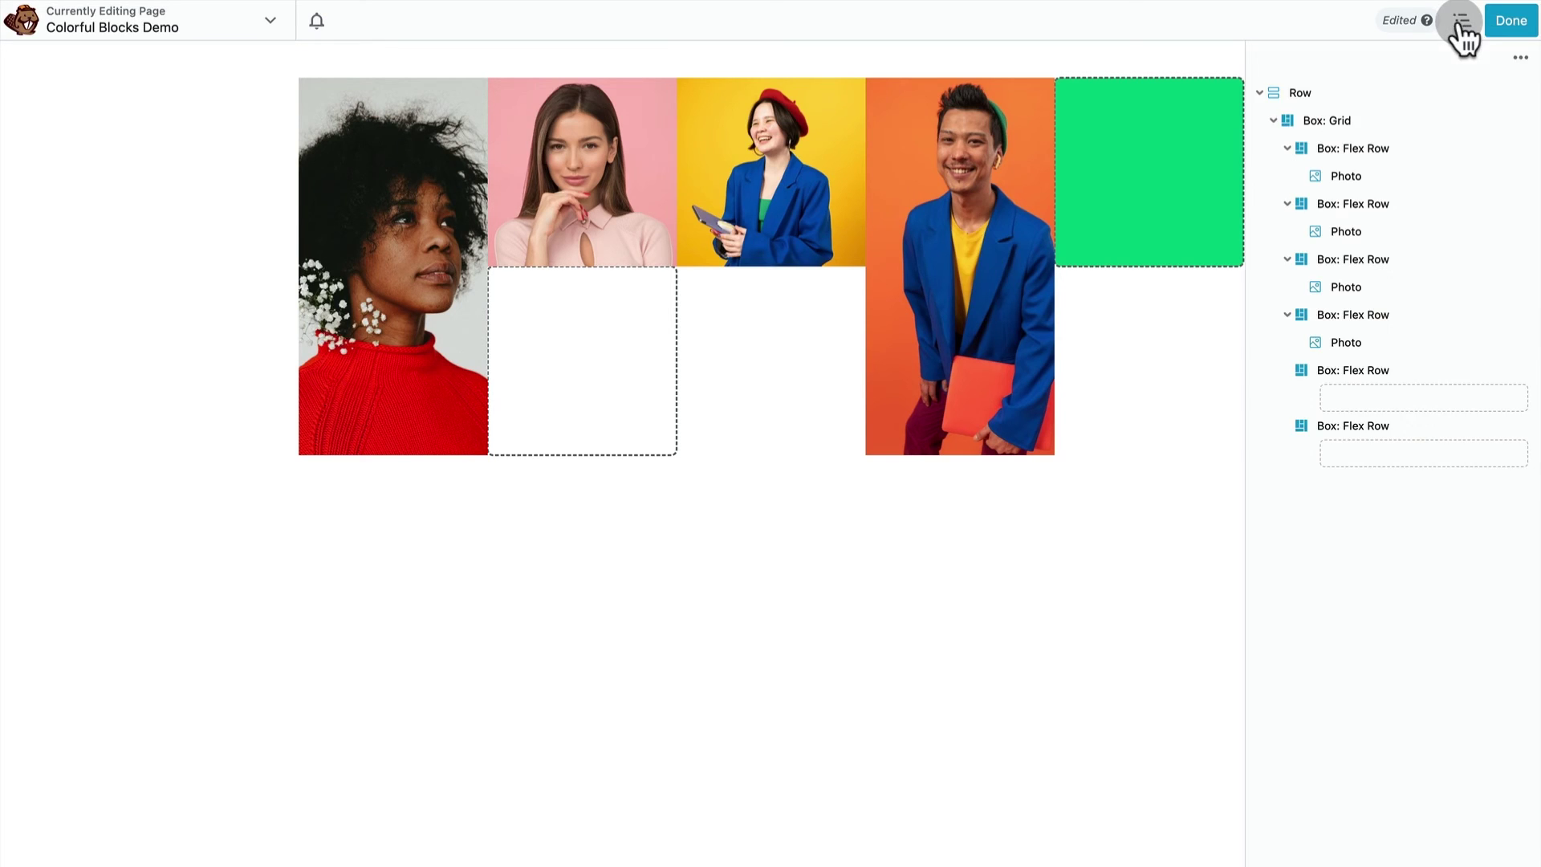
pyautogui.rightClick(1373, 424)
pyautogui.click(1383, 482)
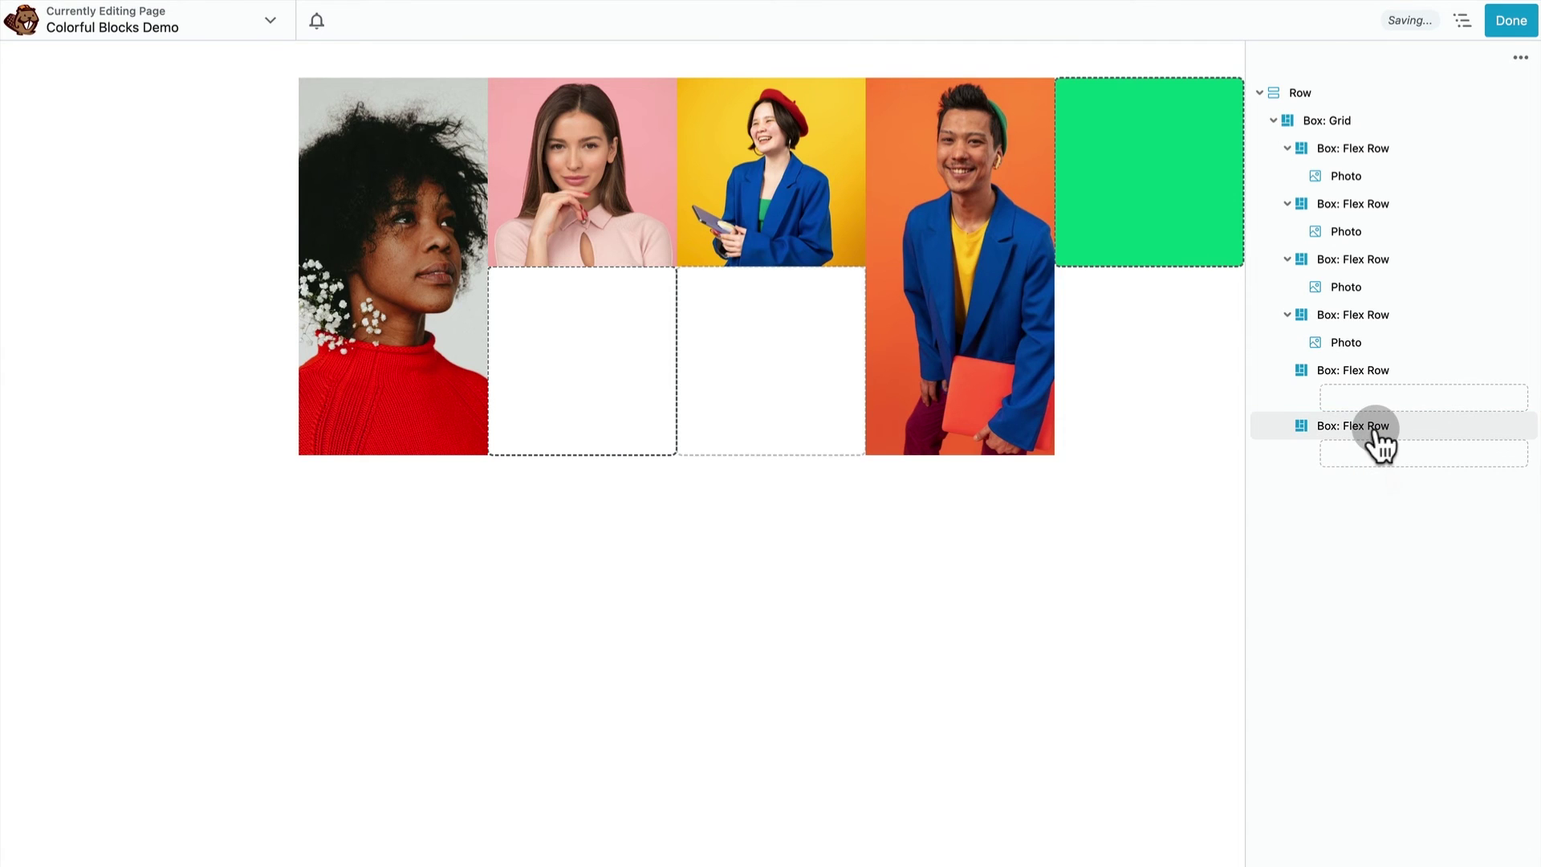
pyautogui.rightClick(1375, 427)
pyautogui.click(1398, 482)
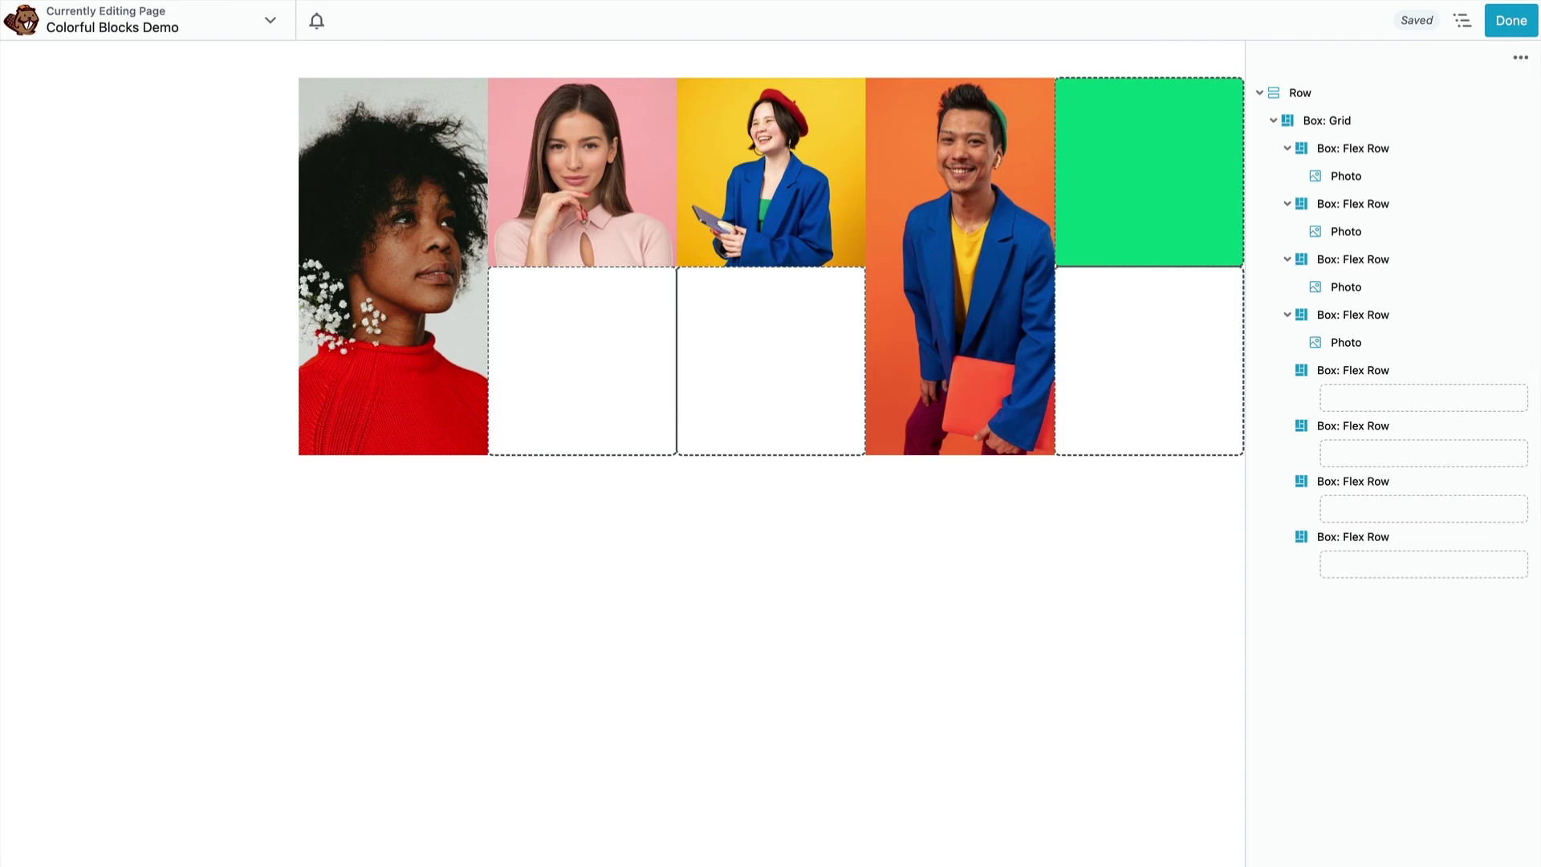
pyautogui.click(1371, 428)
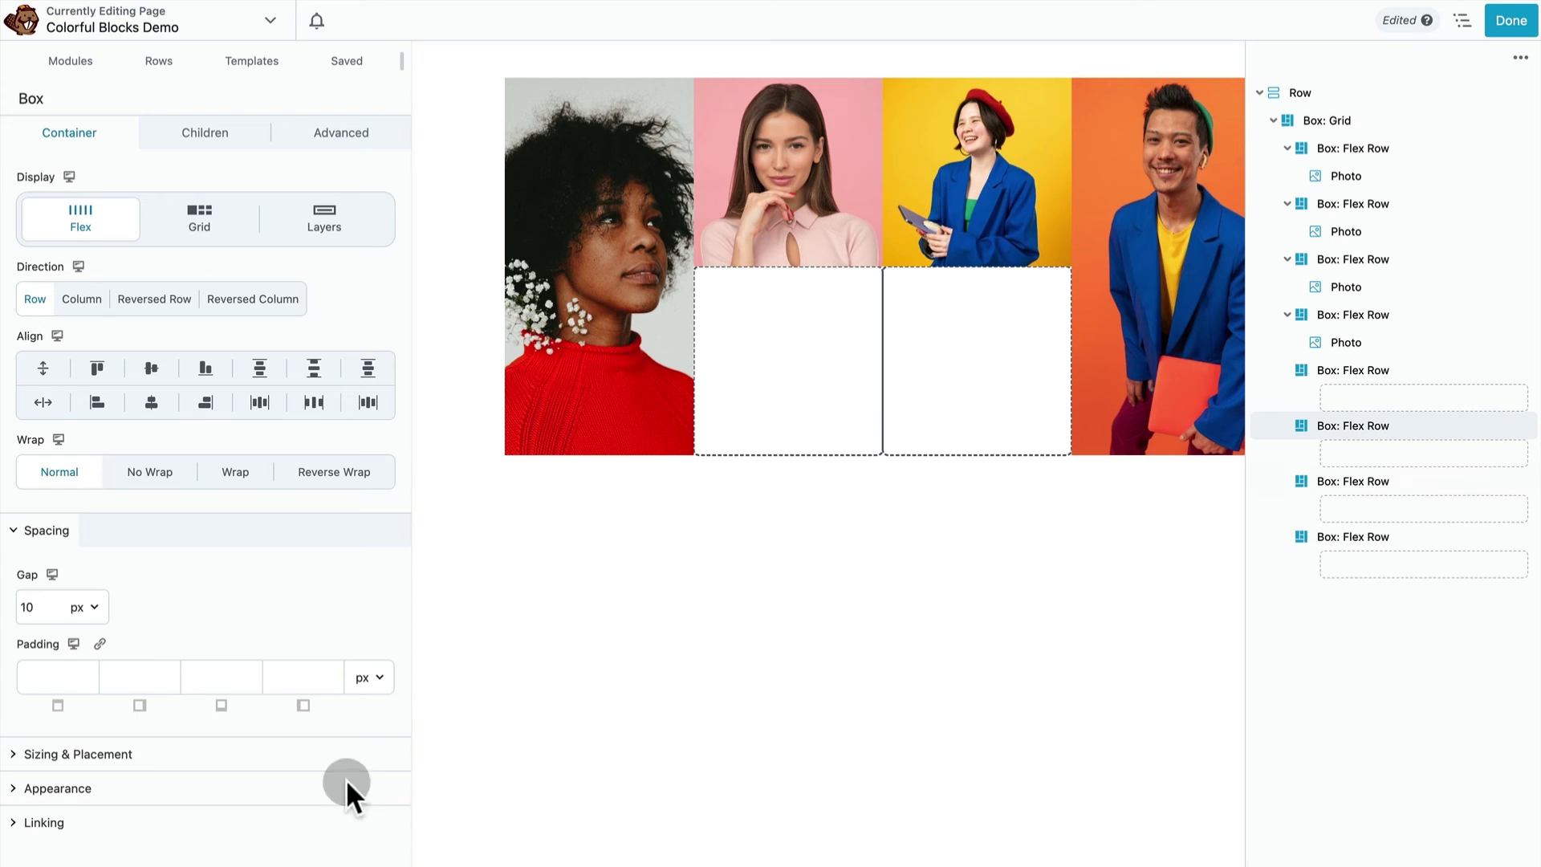
# - Give the box a Luminous vivid amber background, then drop a Photo module into the next empty box
pyautogui.click(164, 790)
pyautogui.scroll(-3, 152, 722)
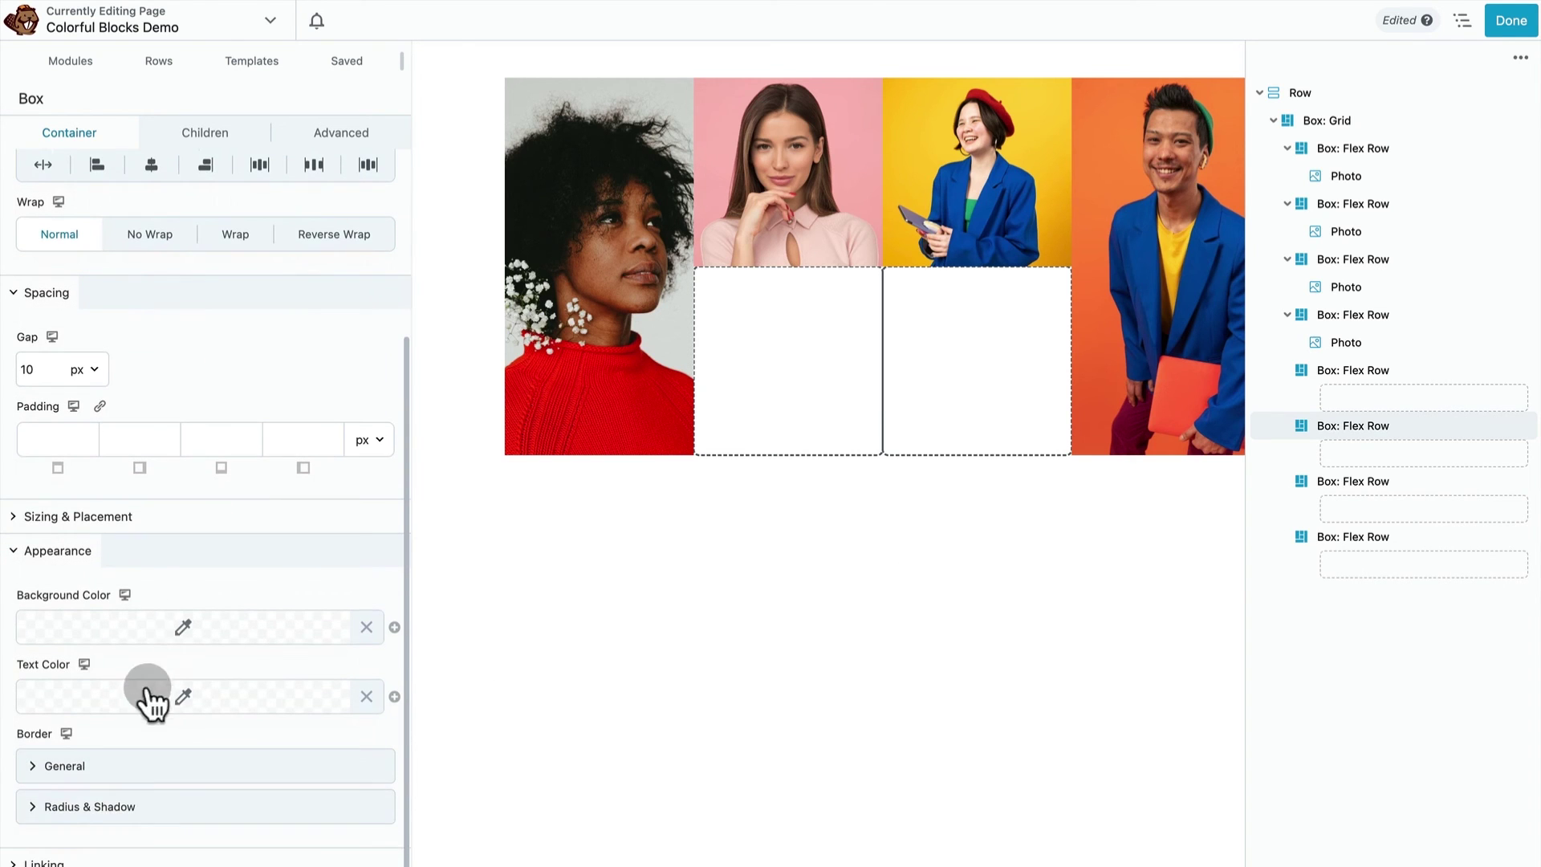
pyautogui.click(164, 628)
pyautogui.scroll(-3, 226, 731)
pyautogui.scroll(-3, 210, 826)
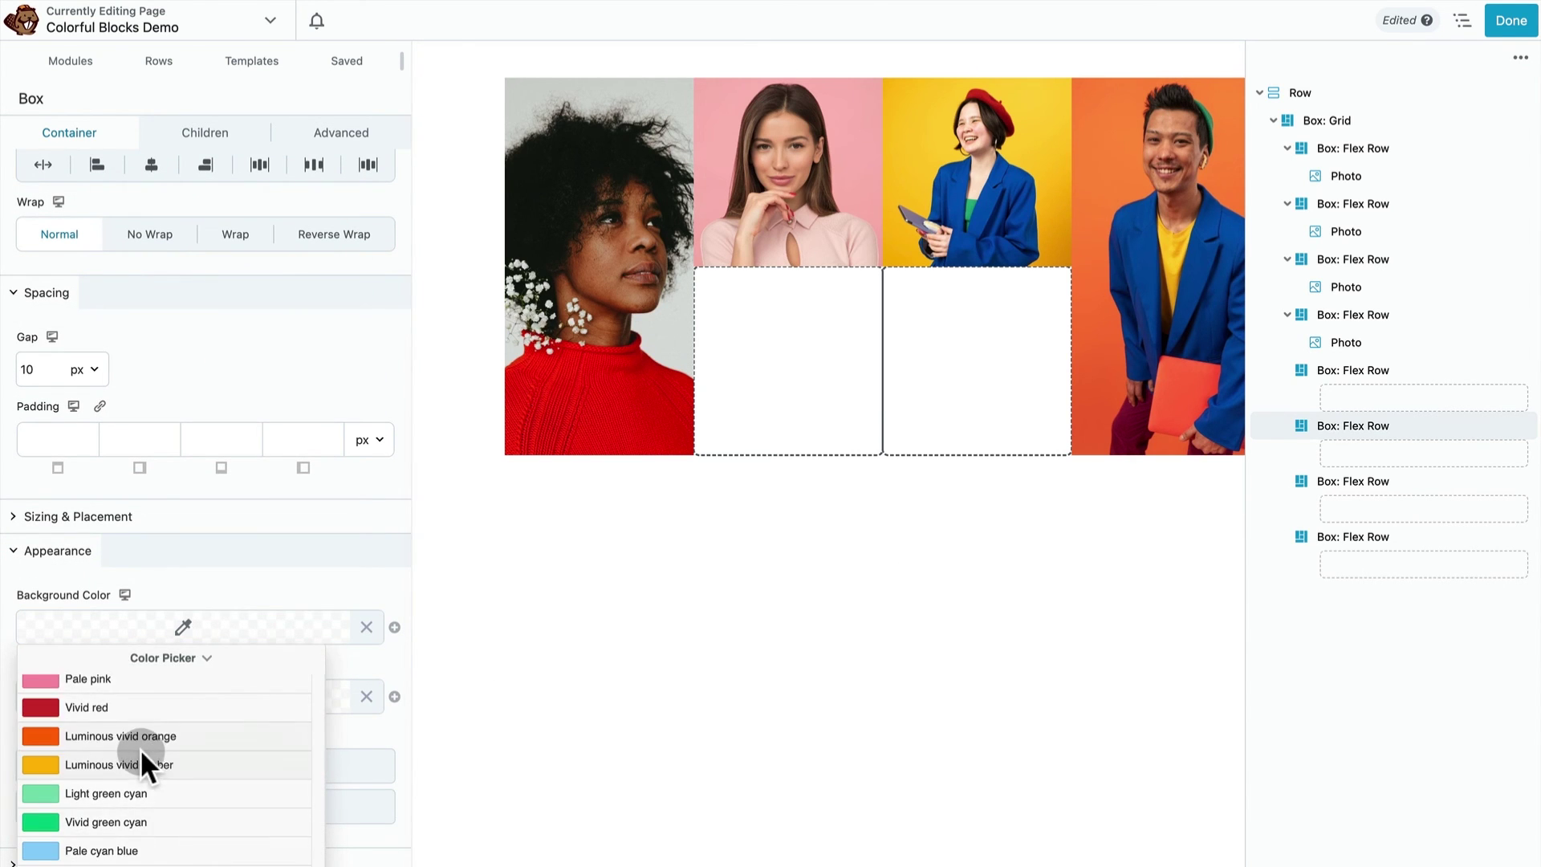
pyautogui.click(141, 758)
pyautogui.press('Escape')
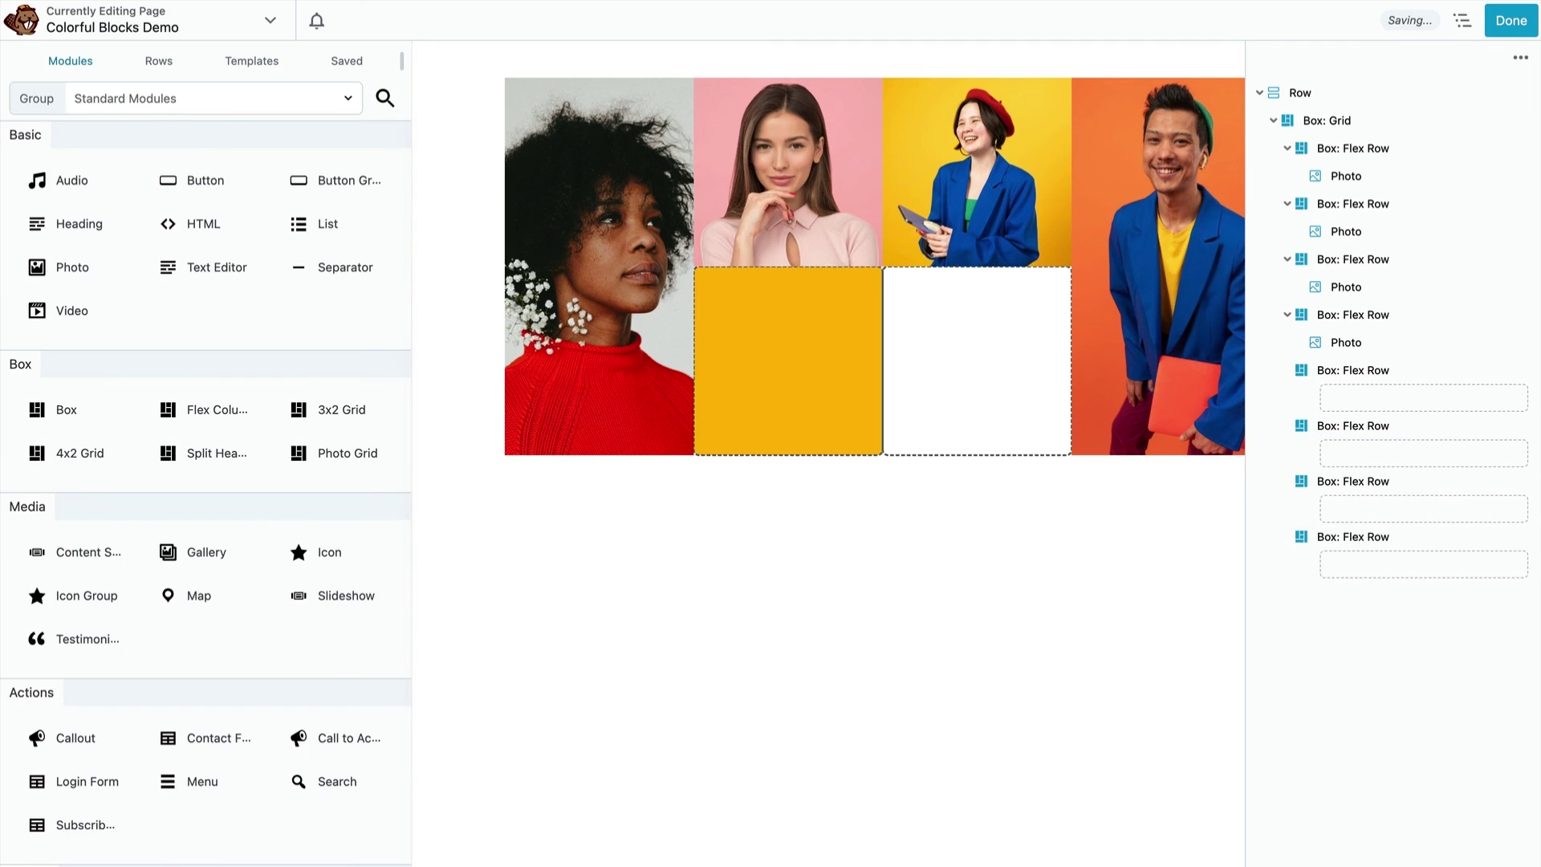
pyautogui.moveTo(50, 267); pyautogui.dragTo(997, 379)
# - Insert the portrait of the young man wearing headphones from the Media Library
pyautogui.click(60, 279)
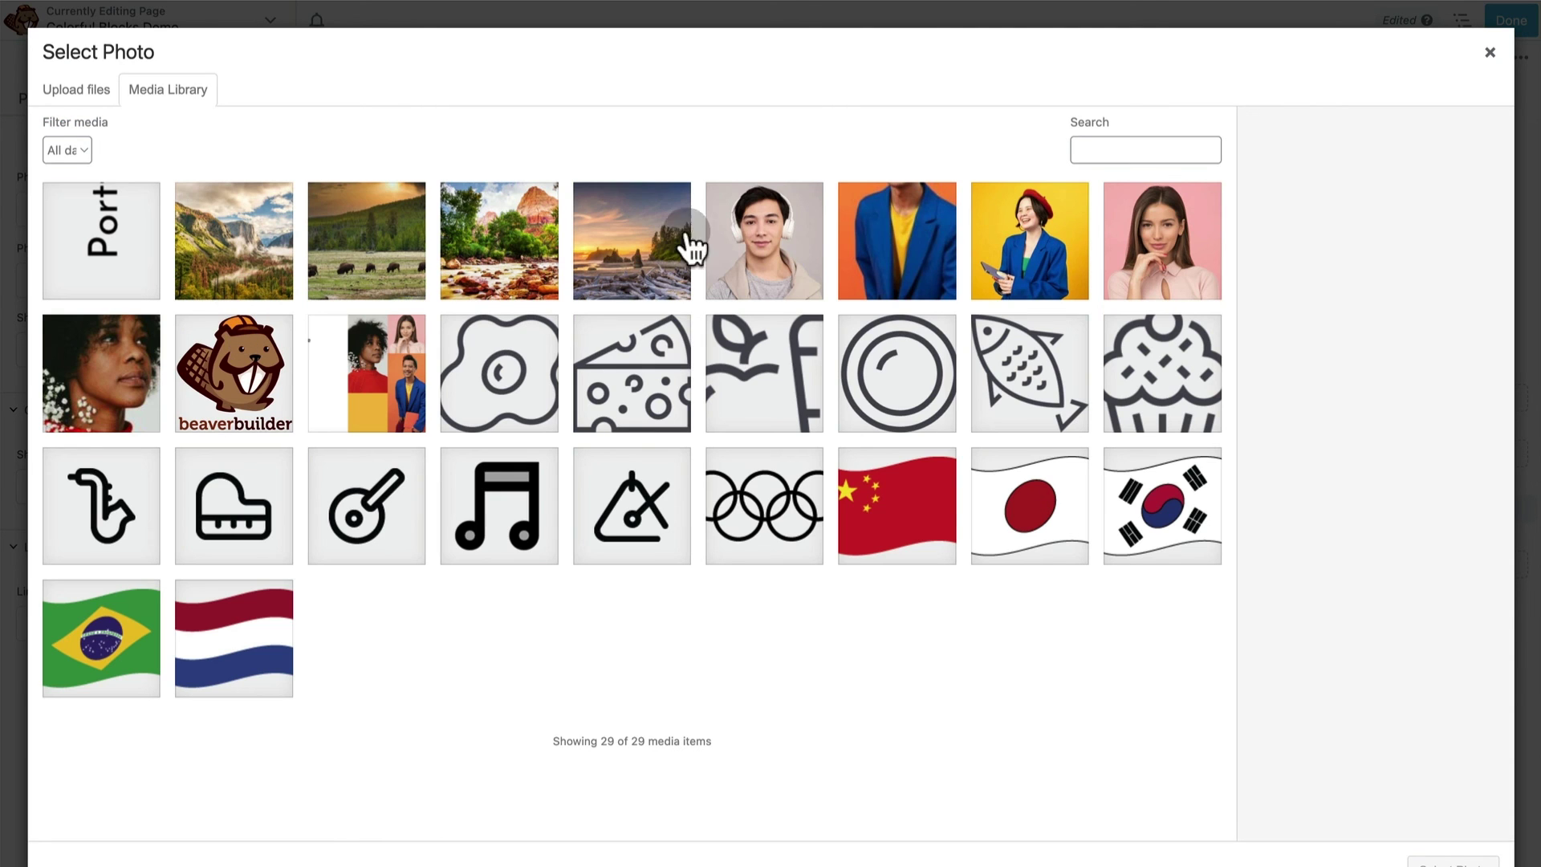
pyautogui.click(782, 245)
pyautogui.click(1484, 860)
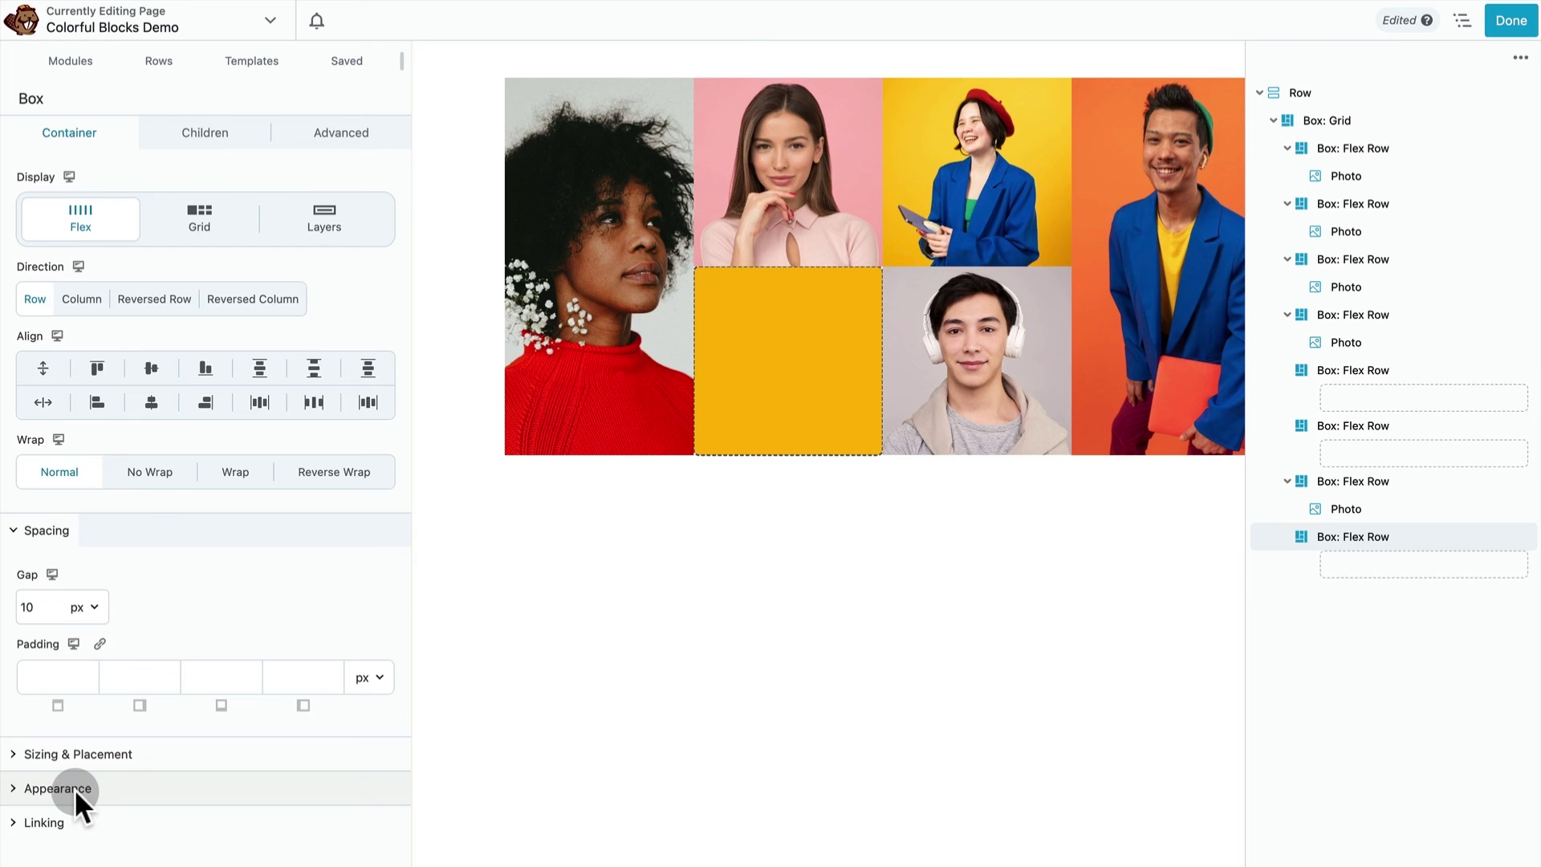
# - Set the bottom-right box background to the Pale pink preset and close the Outline panel
pyautogui.click(75, 787)
pyautogui.scroll(-3, 75, 787)
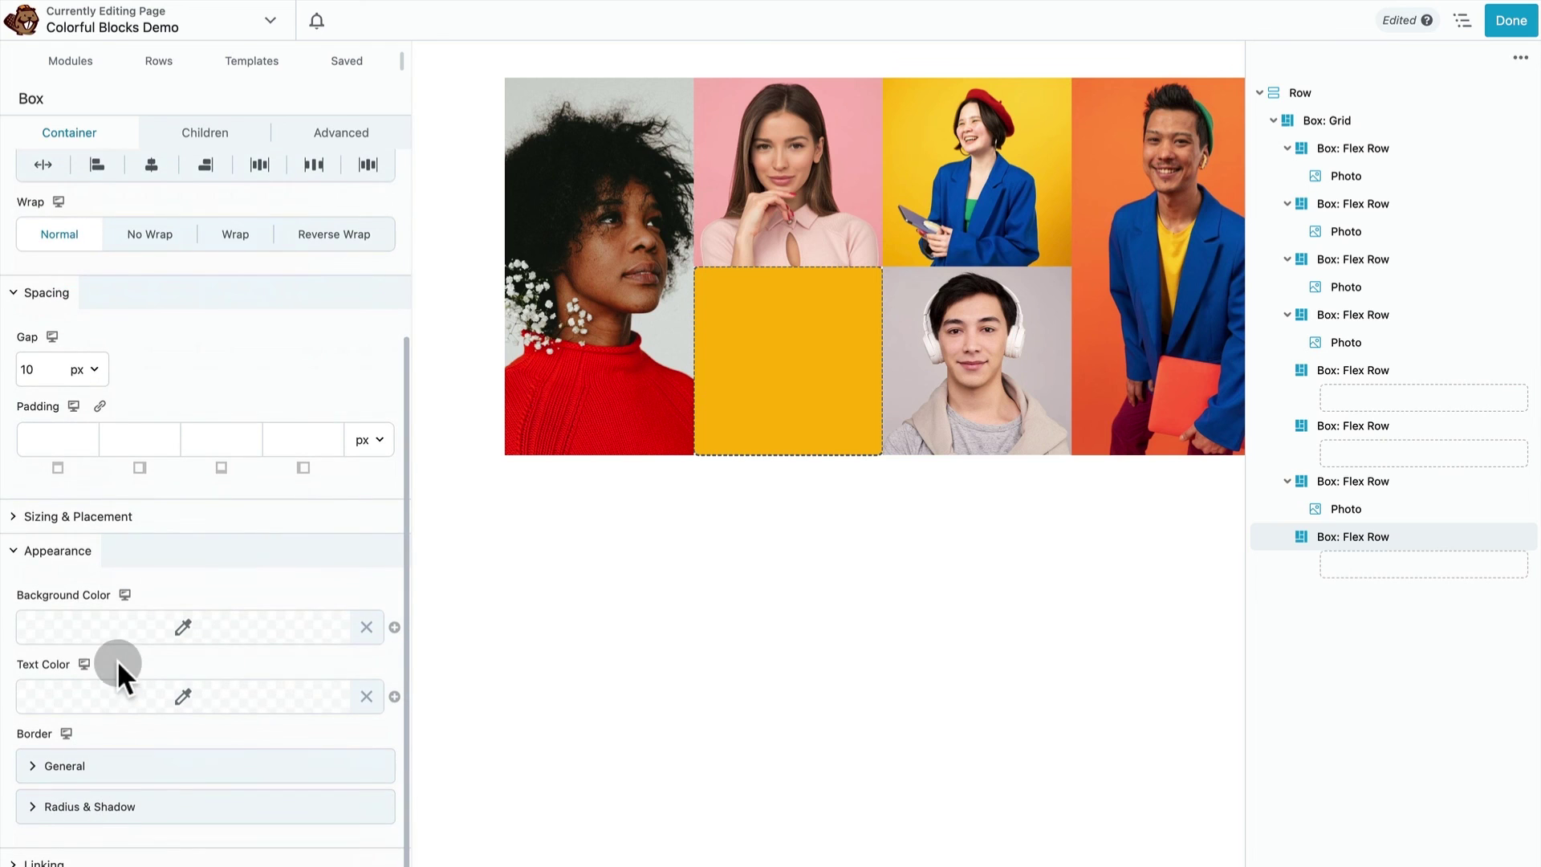
pyautogui.click(134, 632)
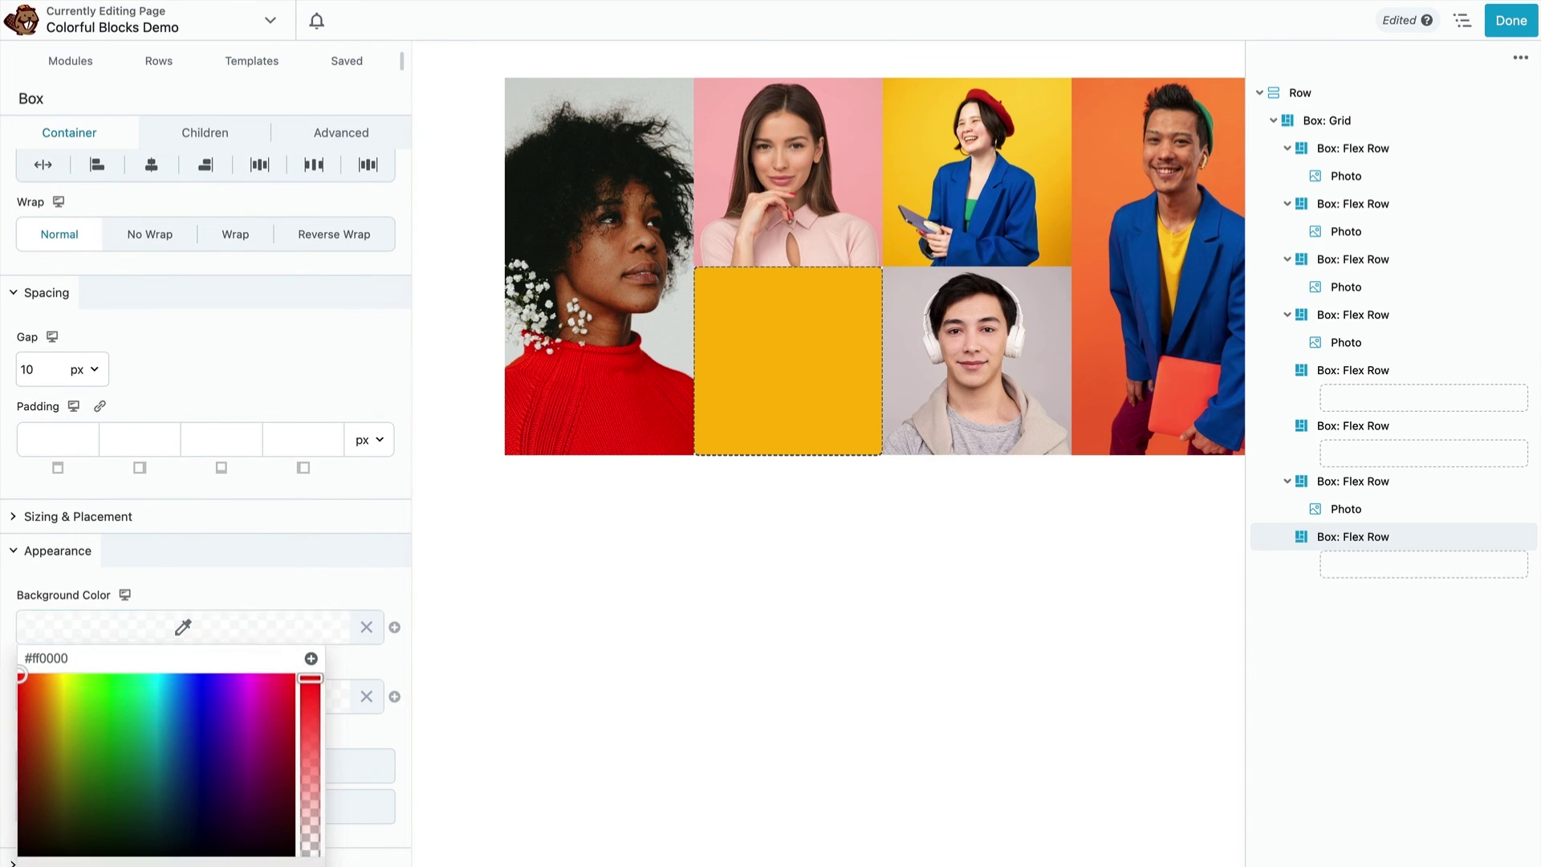
pyautogui.scroll(-3, 182, 843)
pyautogui.click(114, 688)
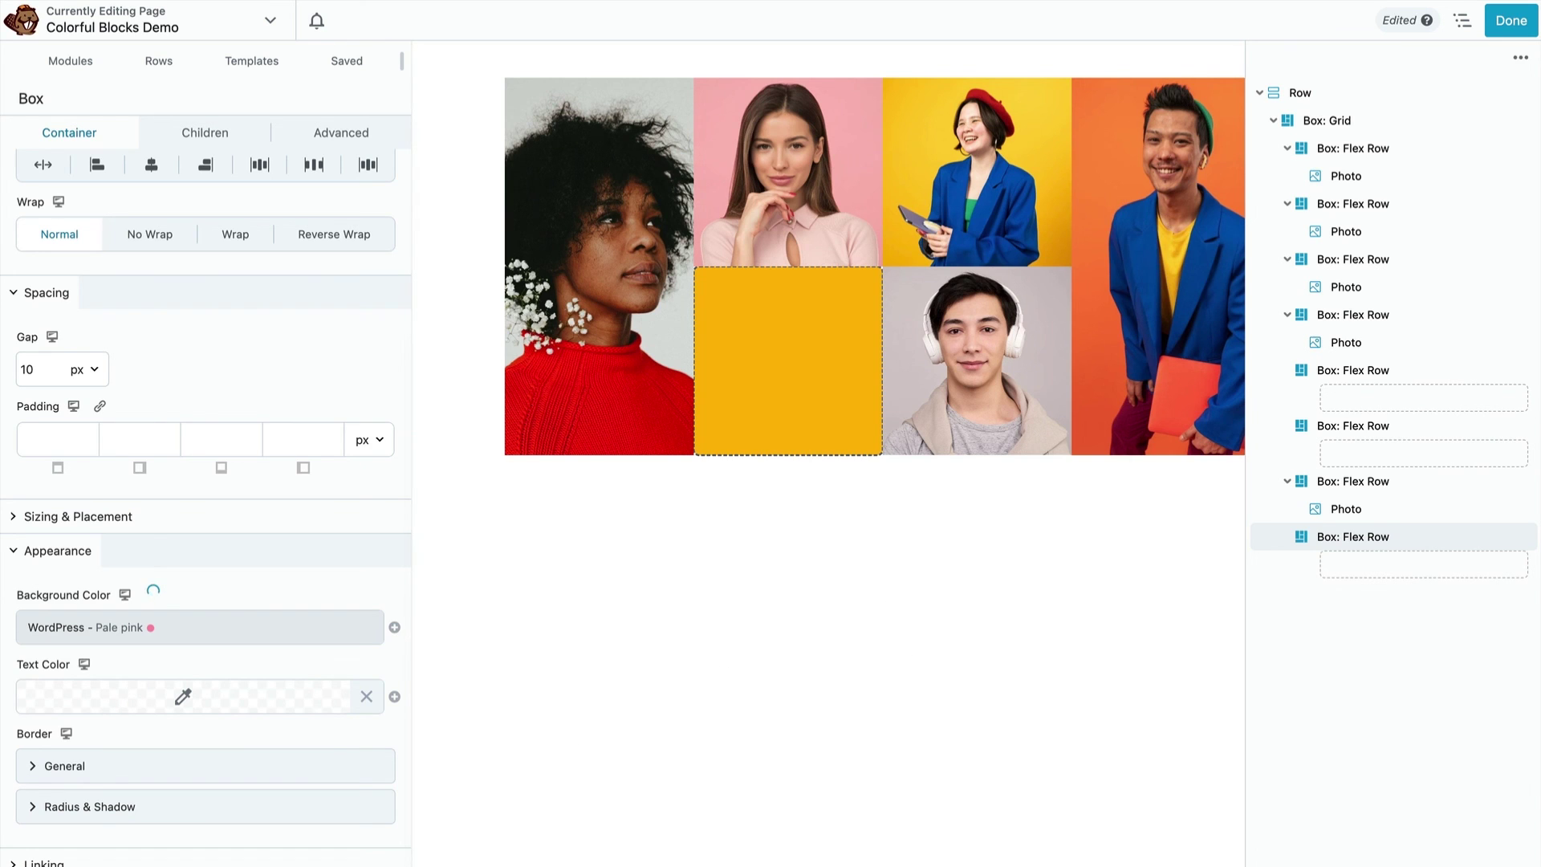
pyautogui.click(1367, 57)
pyautogui.click(1460, 24)
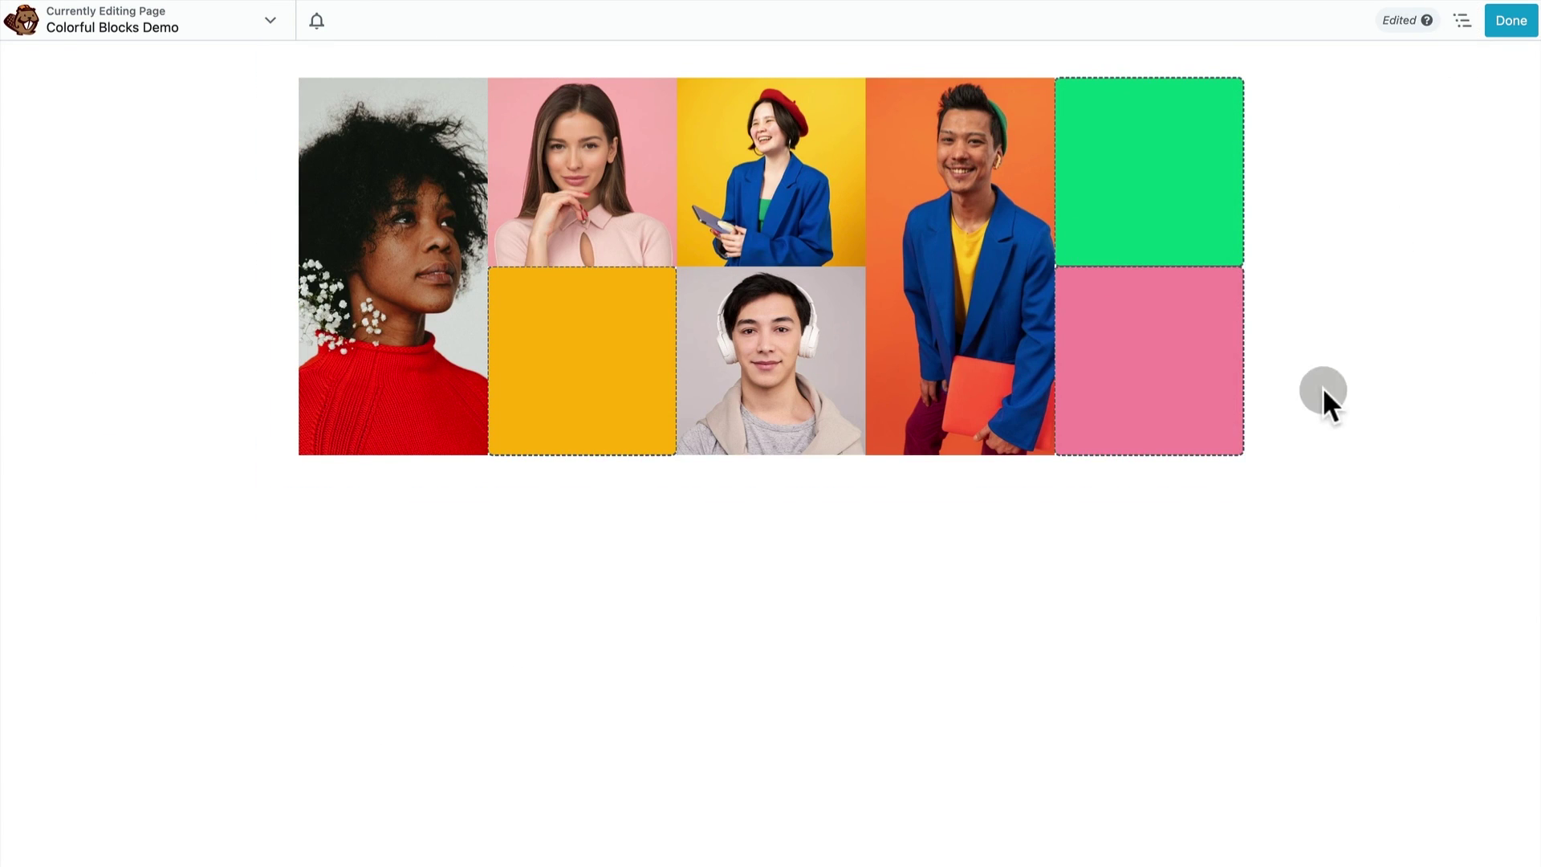
# - Give the row a solid Color background of black (#000000)
pyautogui.click(317, 508)
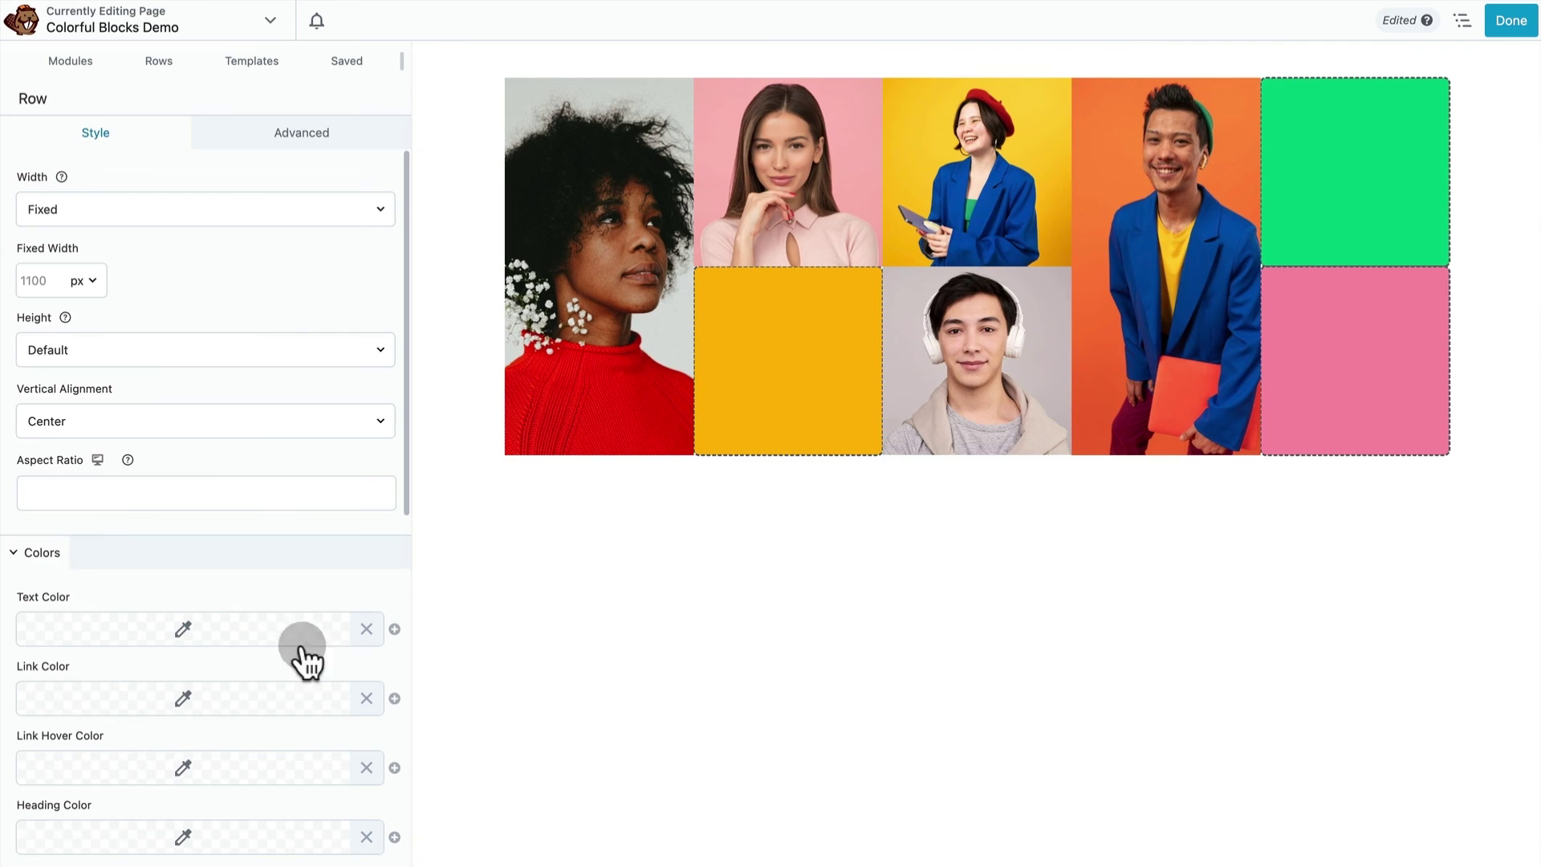
pyautogui.scroll(-10, 237, 599)
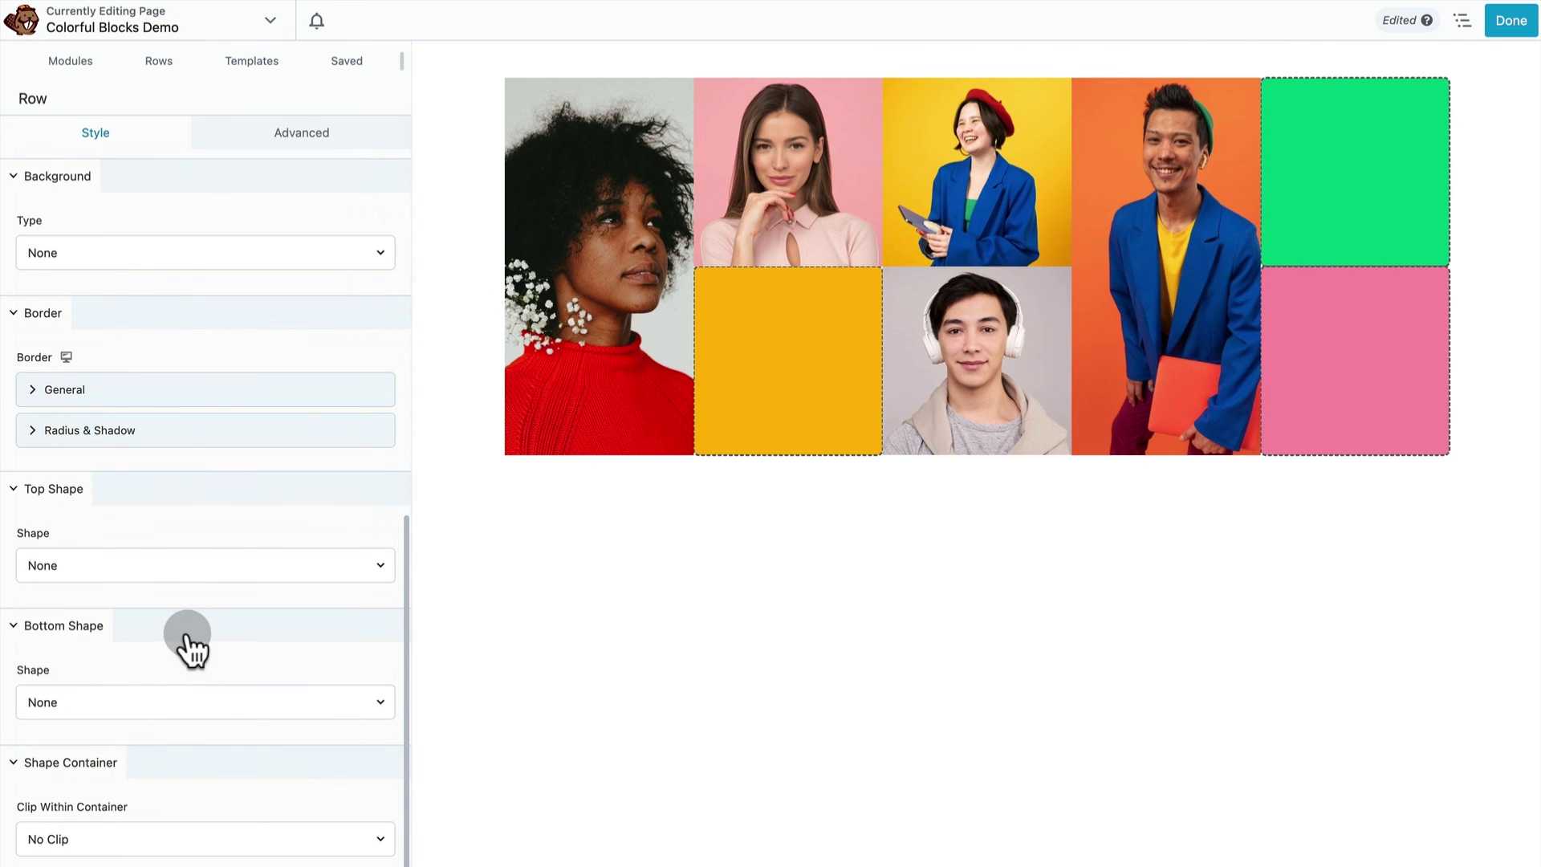
pyautogui.click(79, 252)
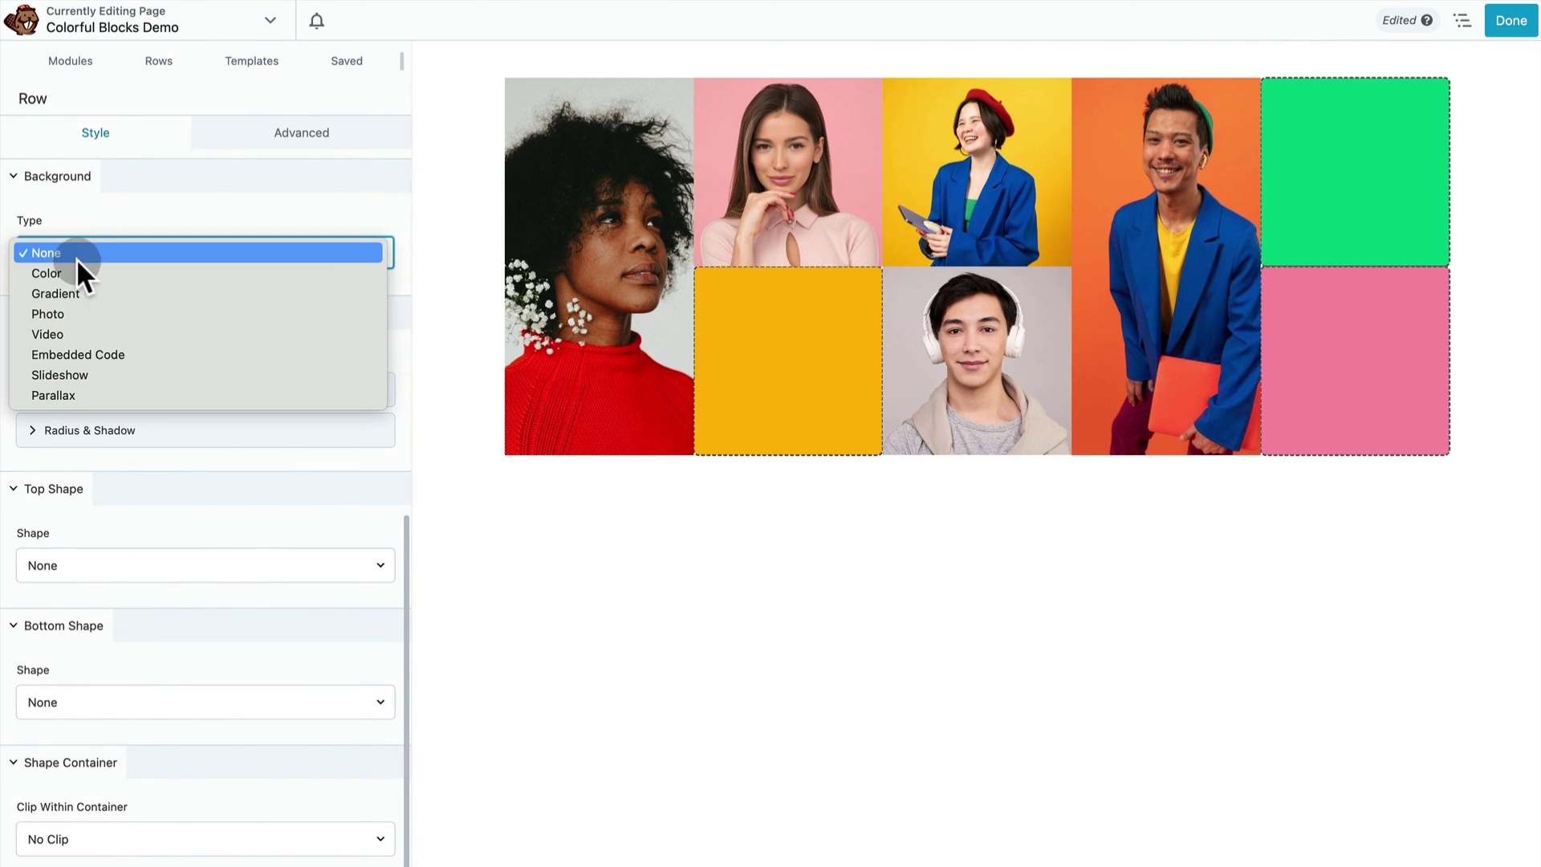
pyautogui.click(75, 273)
pyautogui.click(98, 393)
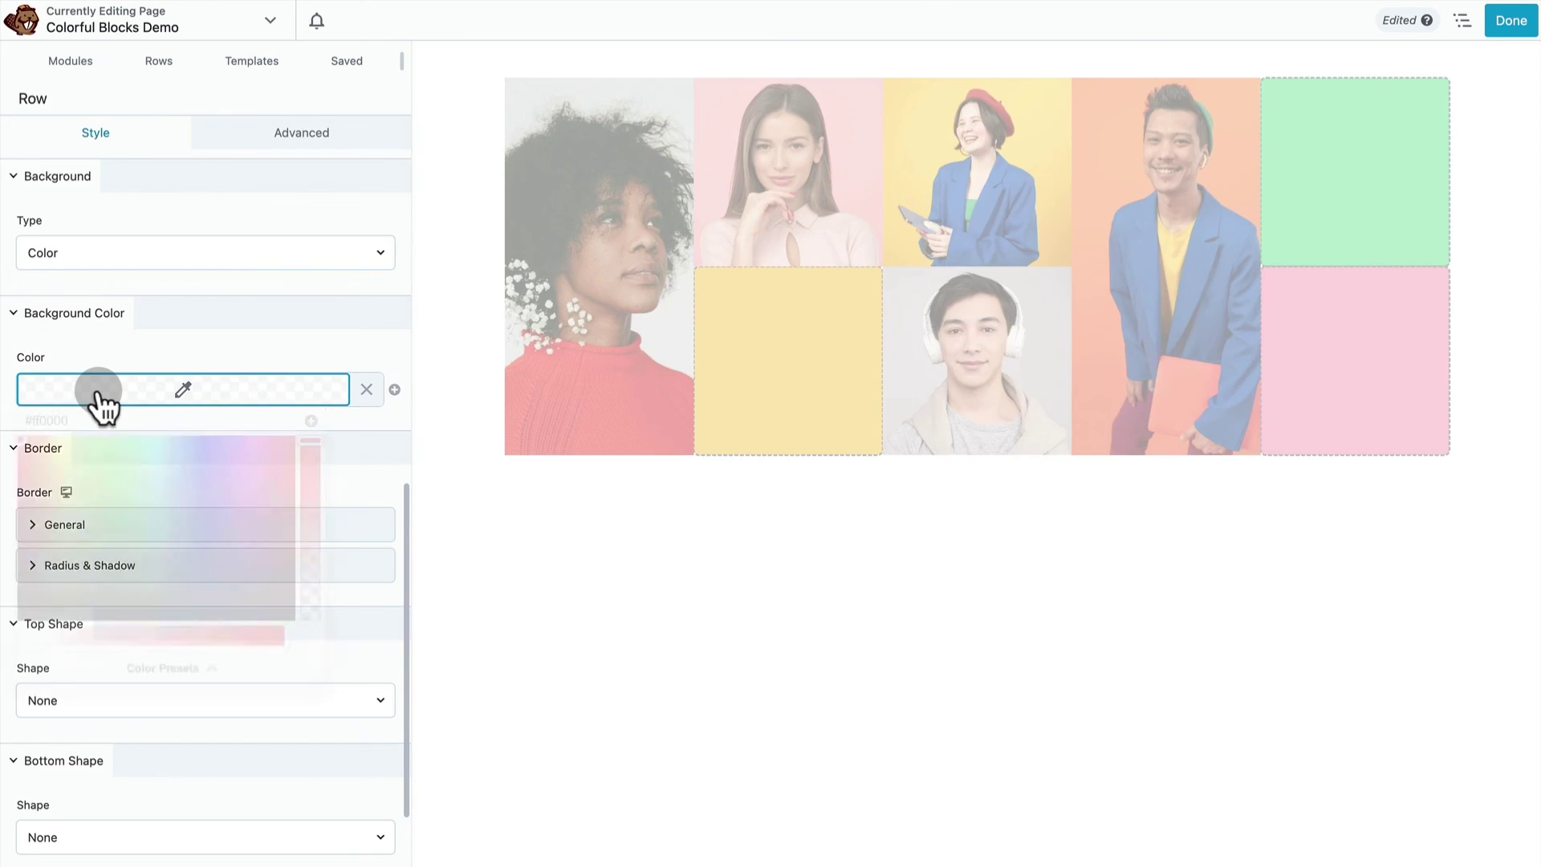
pyautogui.moveTo(45, 599); pyautogui.dragTo(17, 627)
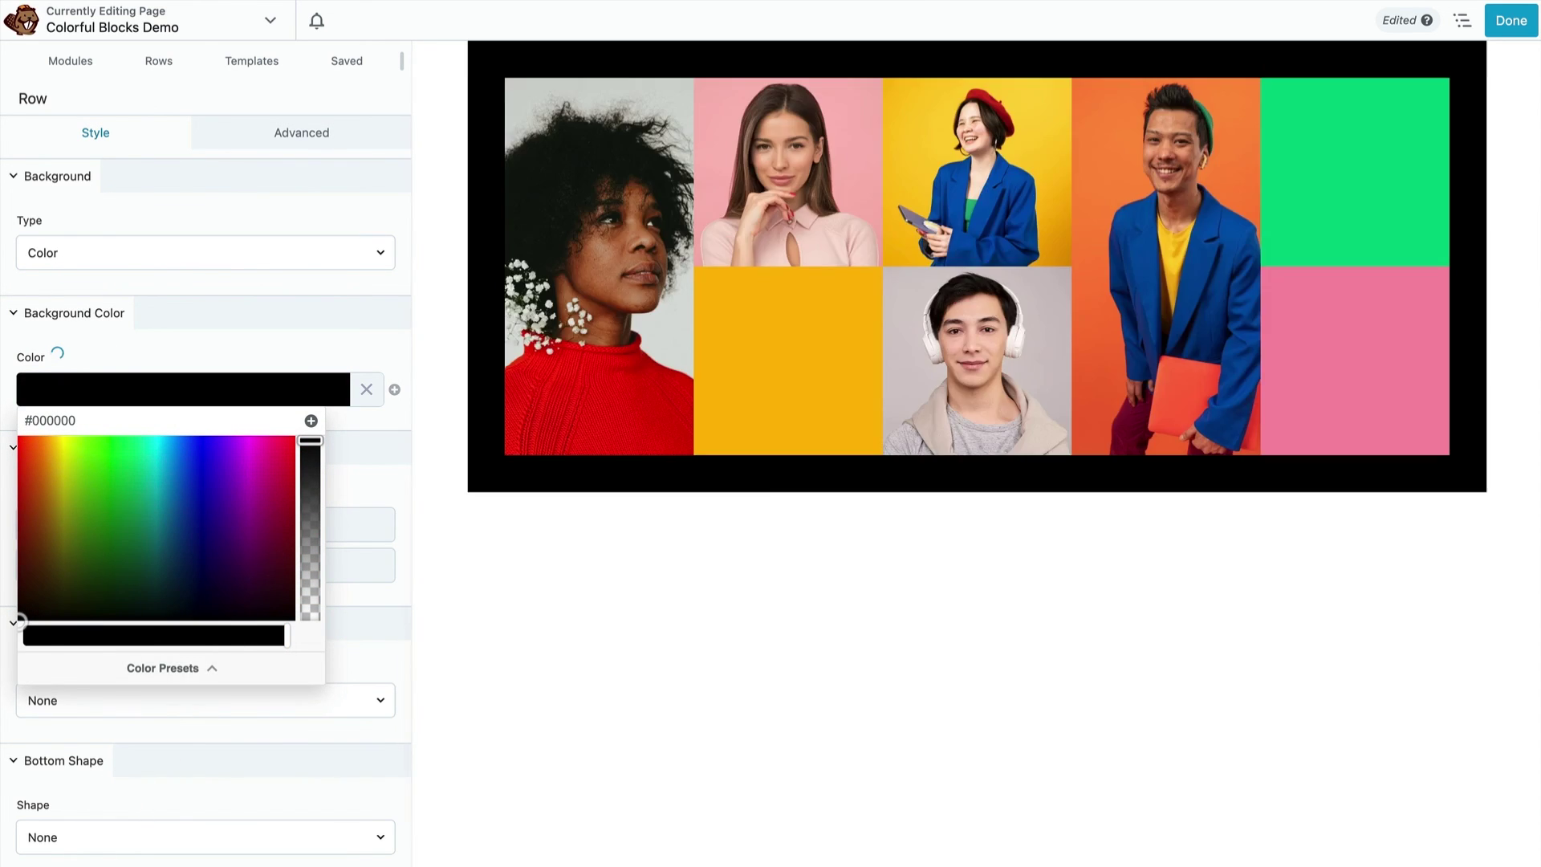
pyautogui.click(285, 823)
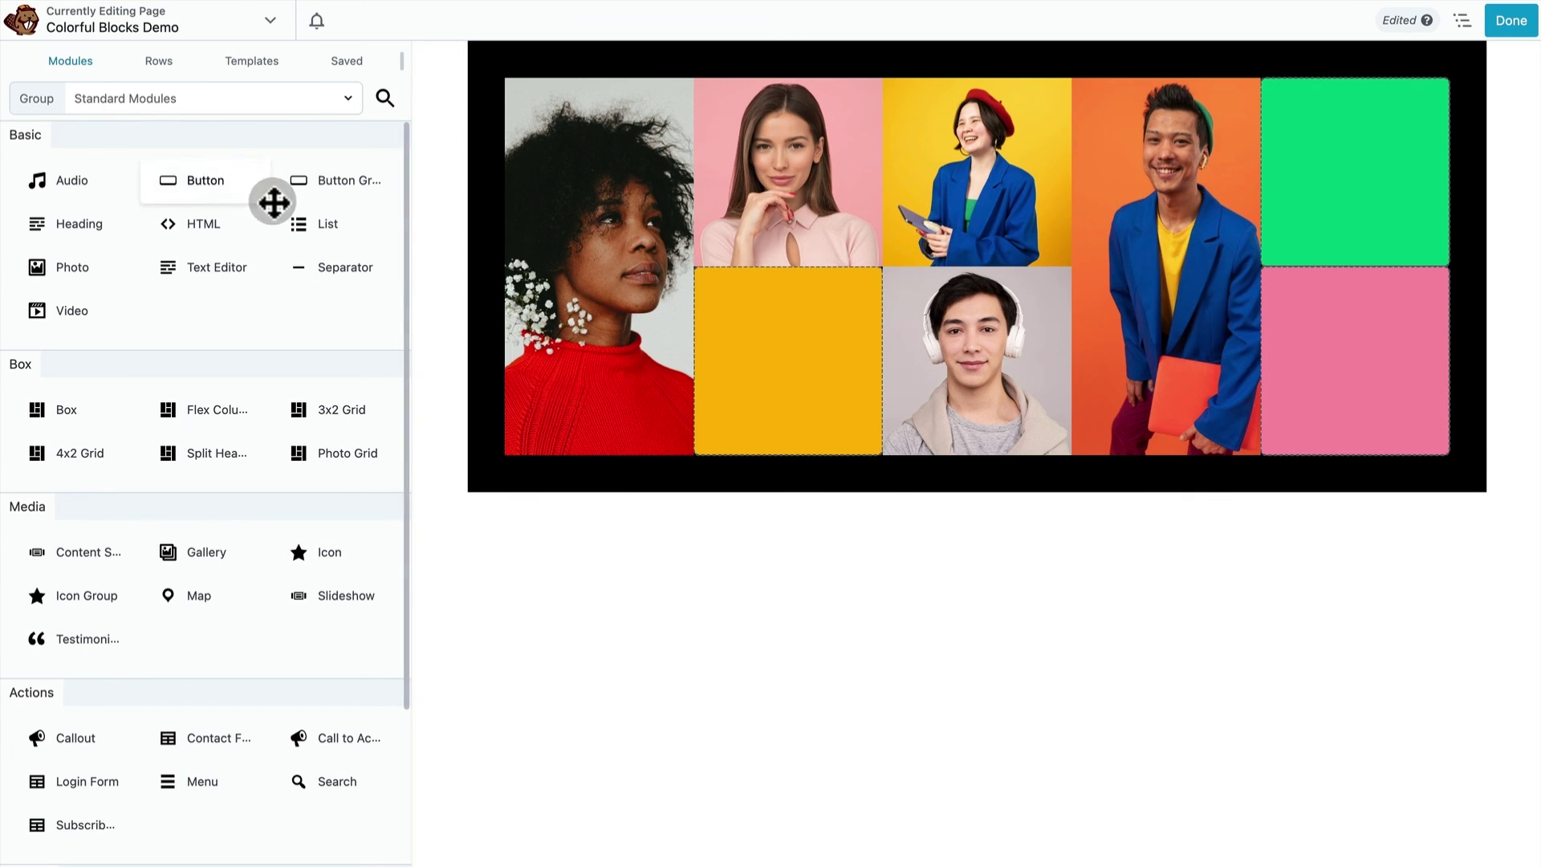
# - Set the row's top margin to 92 px and publish the page
pyautogui.click(526, 518)
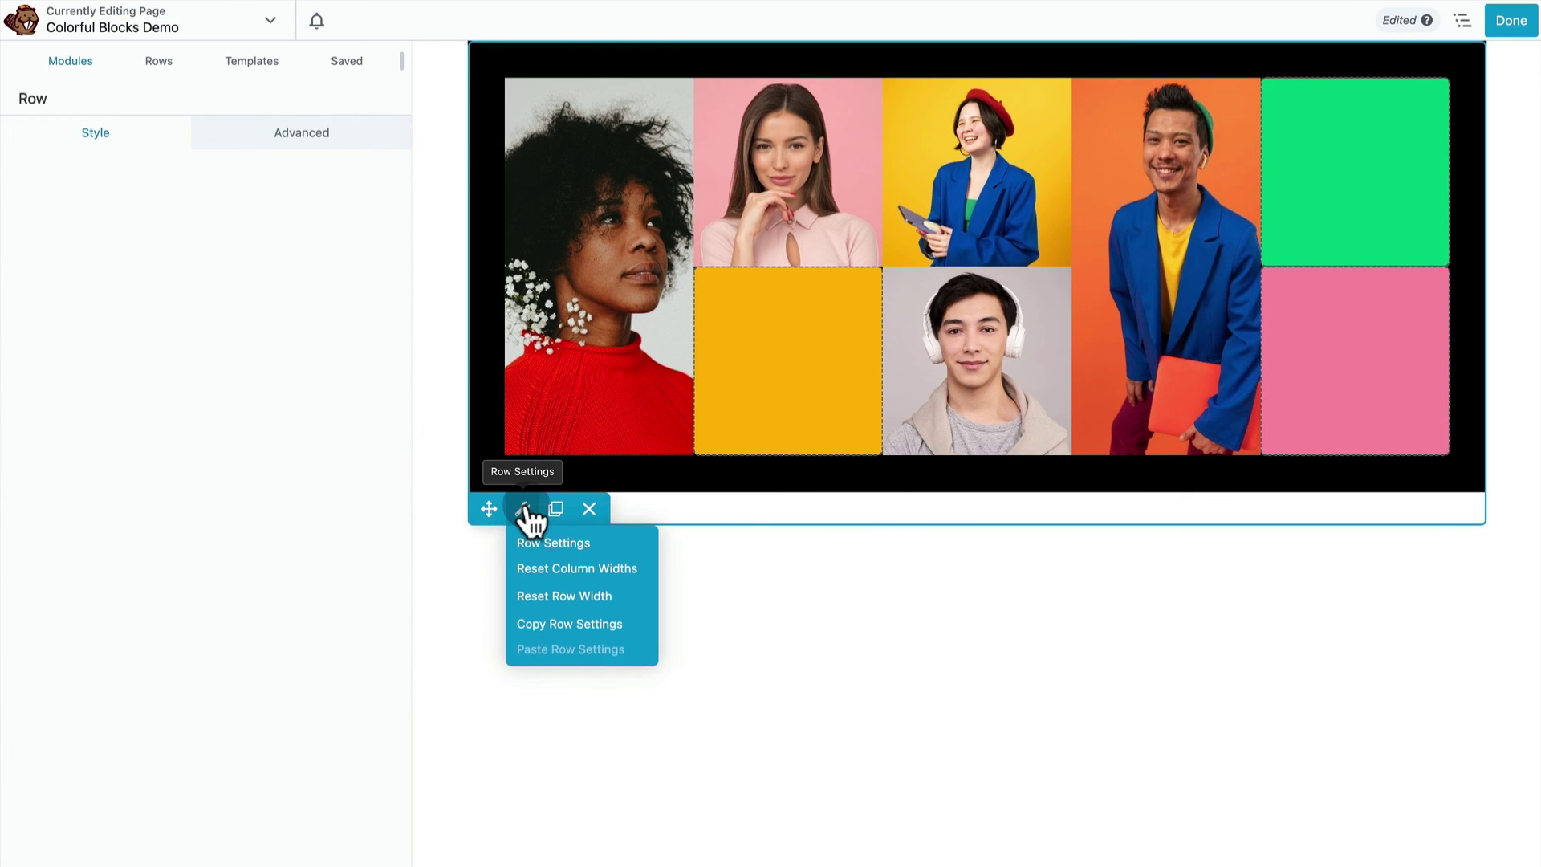
pyautogui.click(302, 132)
pyautogui.moveTo(51, 310)
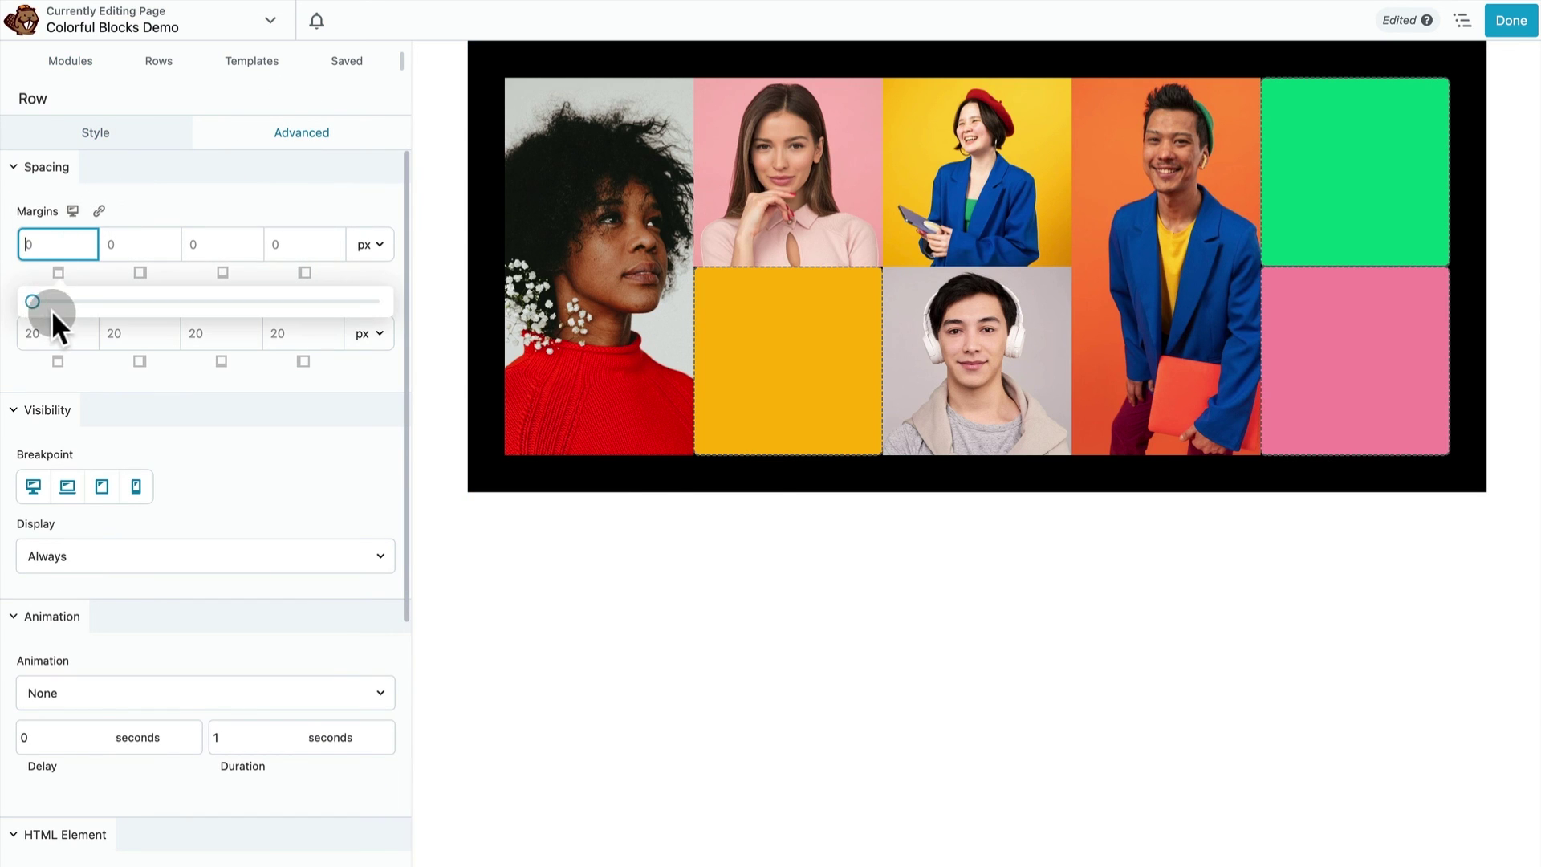
pyautogui.moveTo(33, 305); pyautogui.dragTo(353, 302)
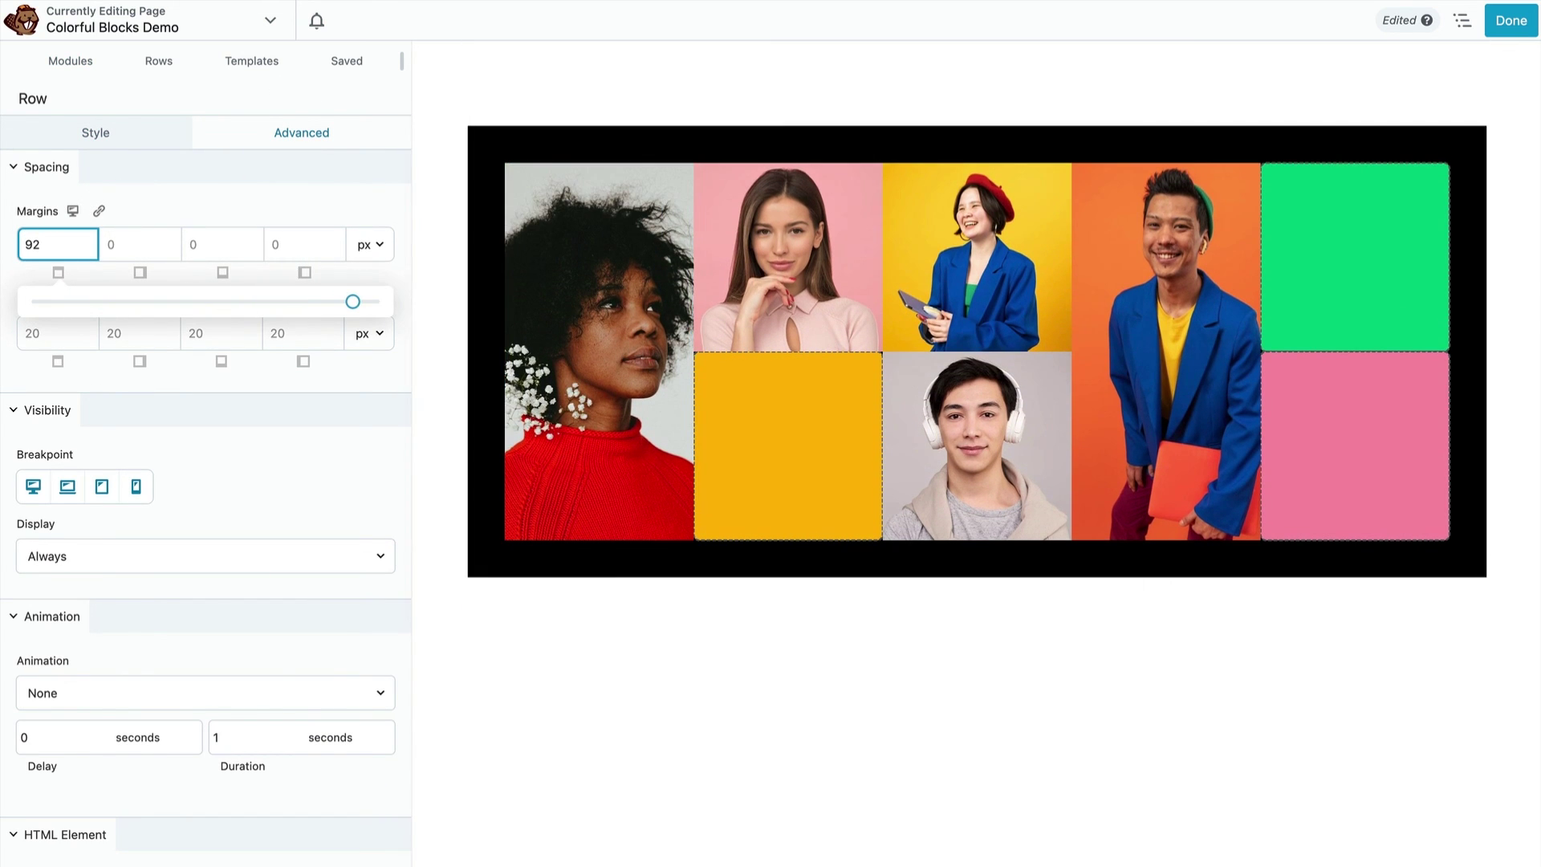
pyautogui.click(1511, 20)
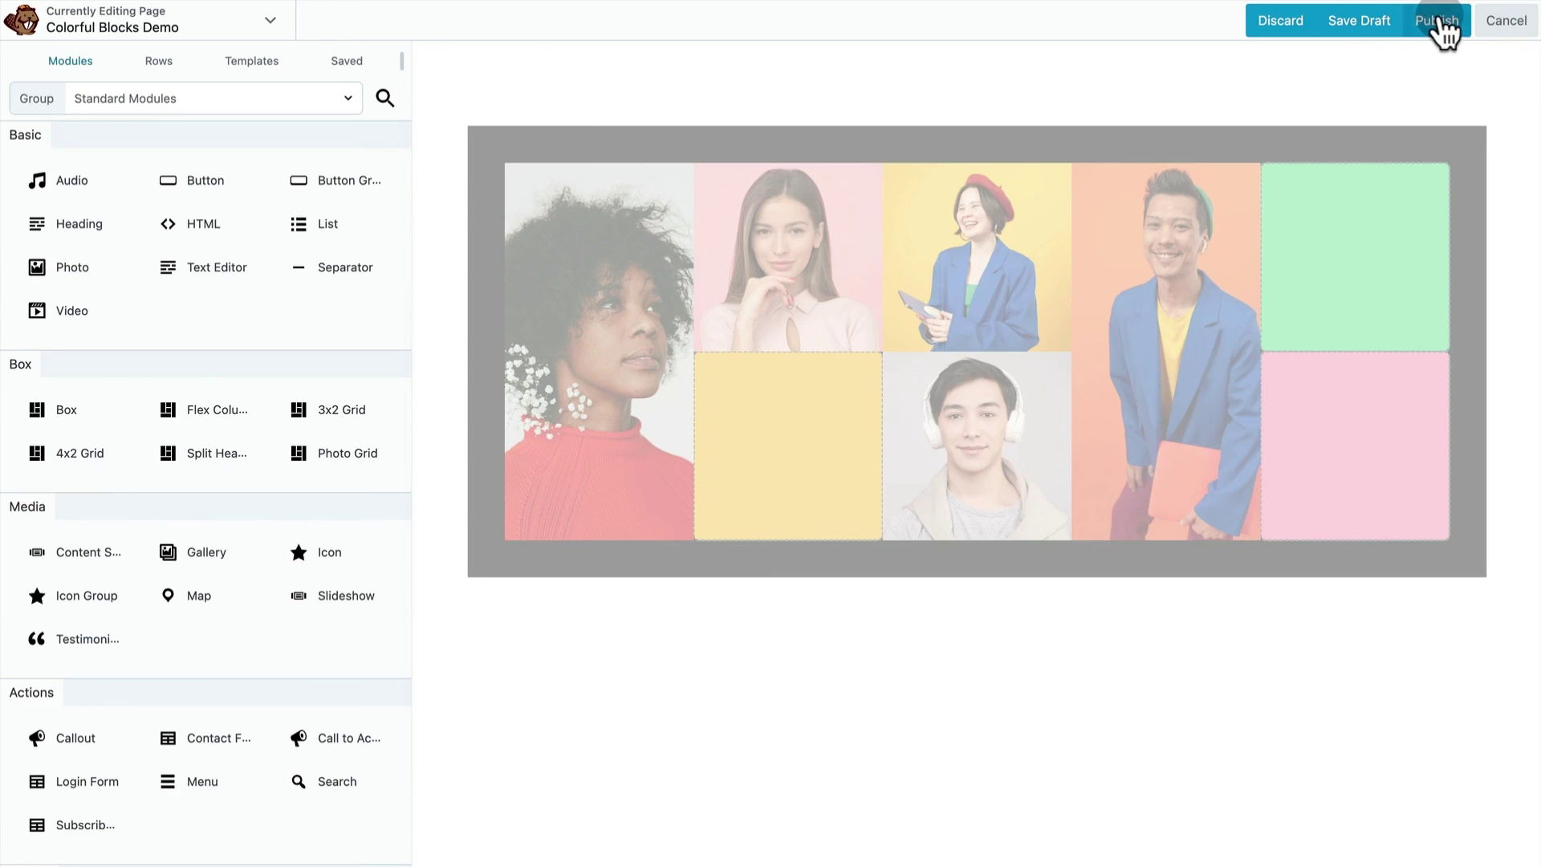